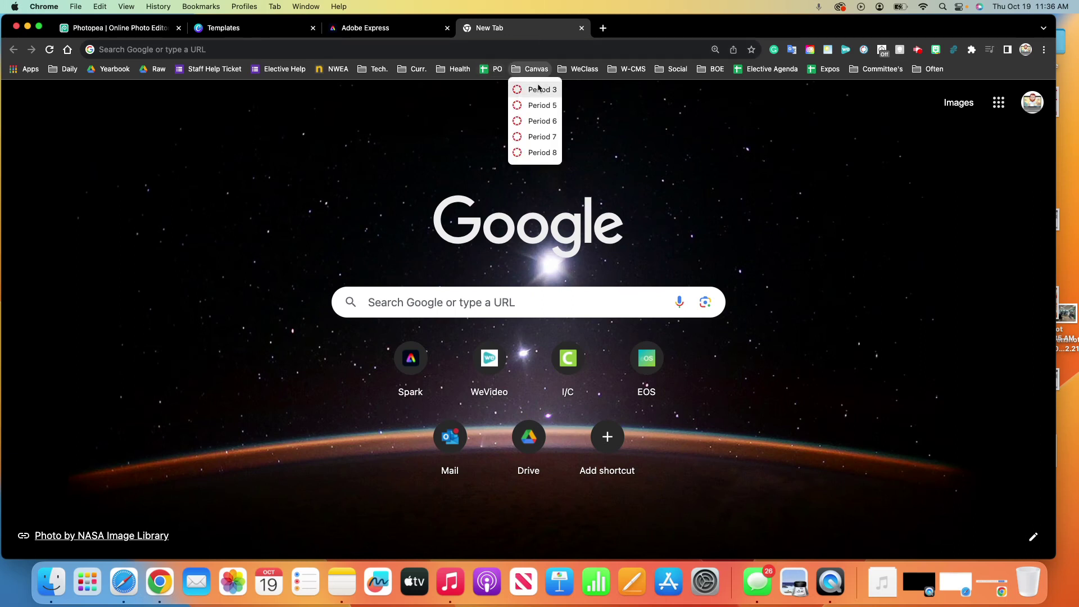
# Open the Period 3 Graphic Arts course's assignments and the '2 pictures in photopea with transparent logo' assignment.
pyautogui.click(539, 90)
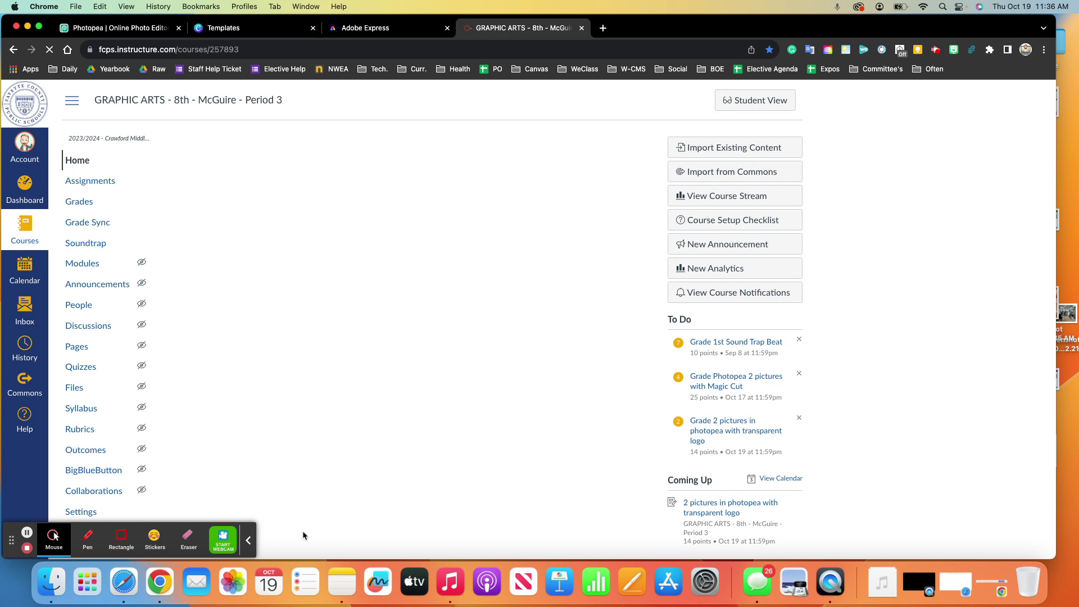
pyautogui.click(248, 541)
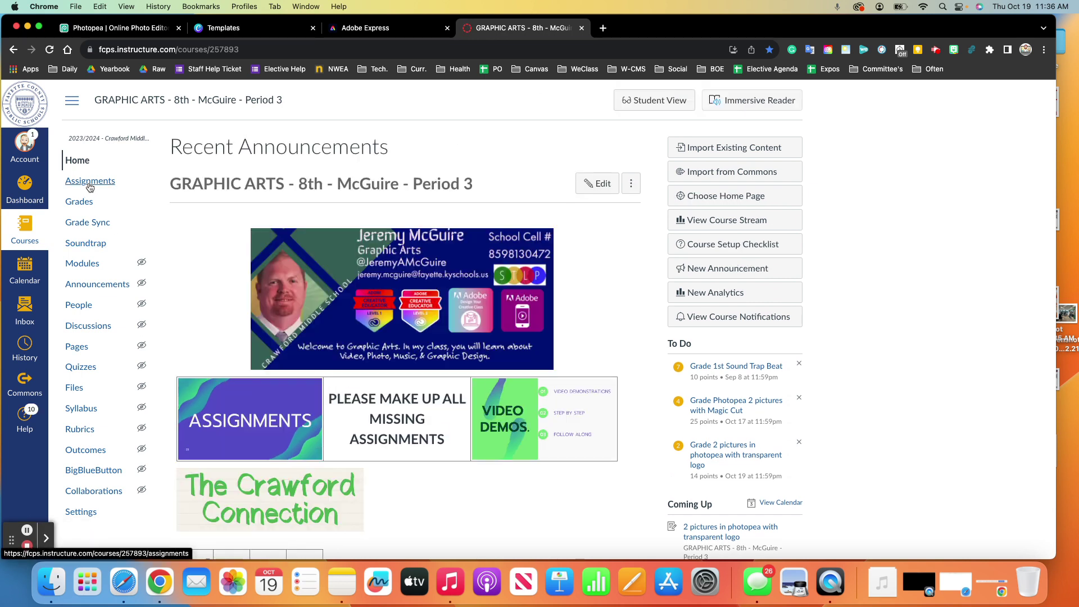
pyautogui.click(89, 186)
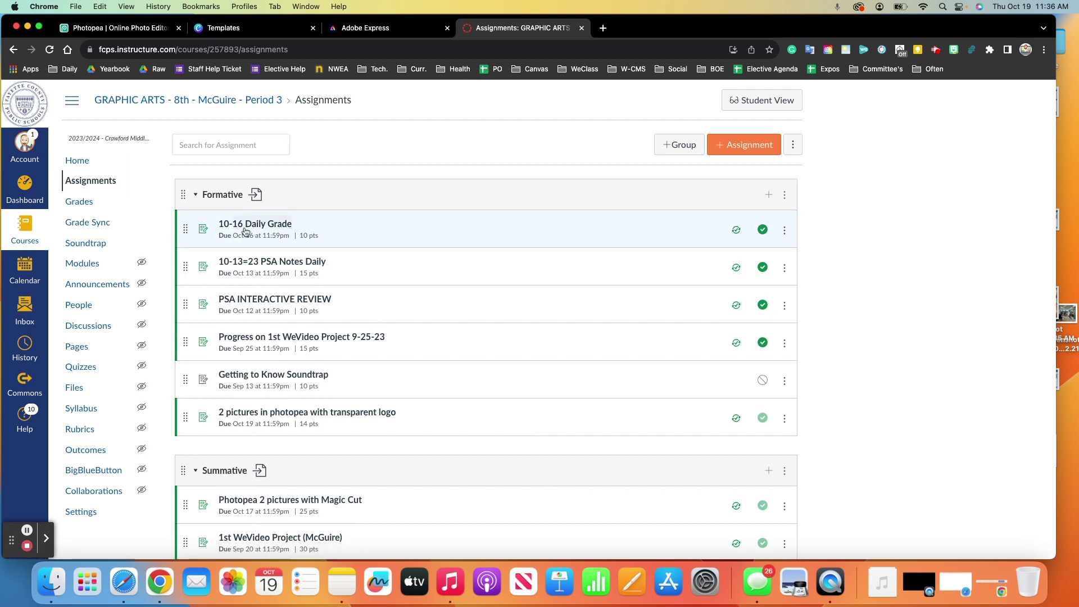
pyautogui.scroll(-3, 312, 405)
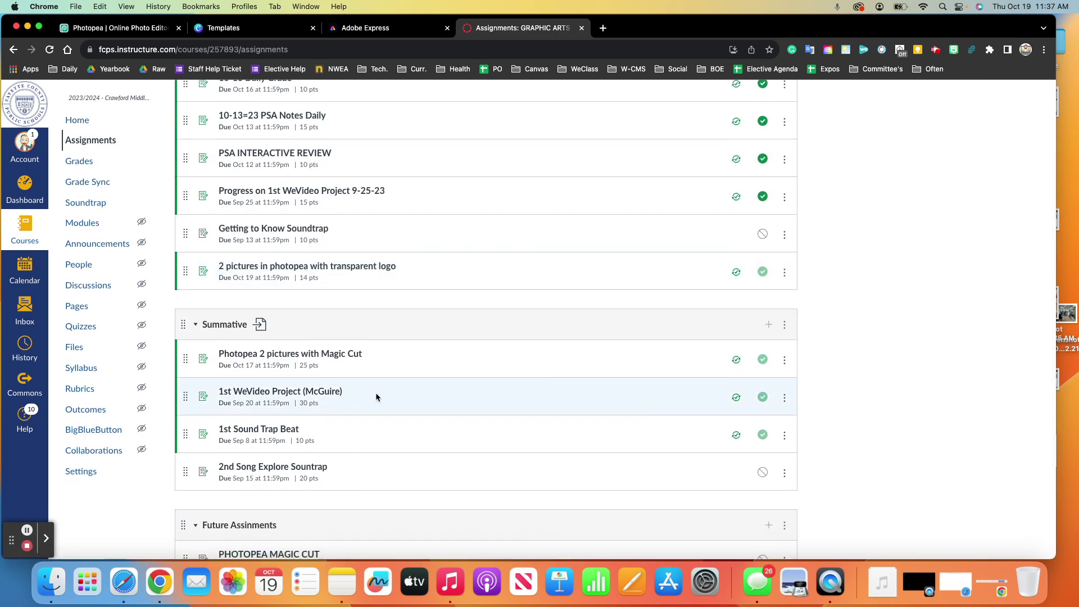
pyautogui.scroll(3, 376, 397)
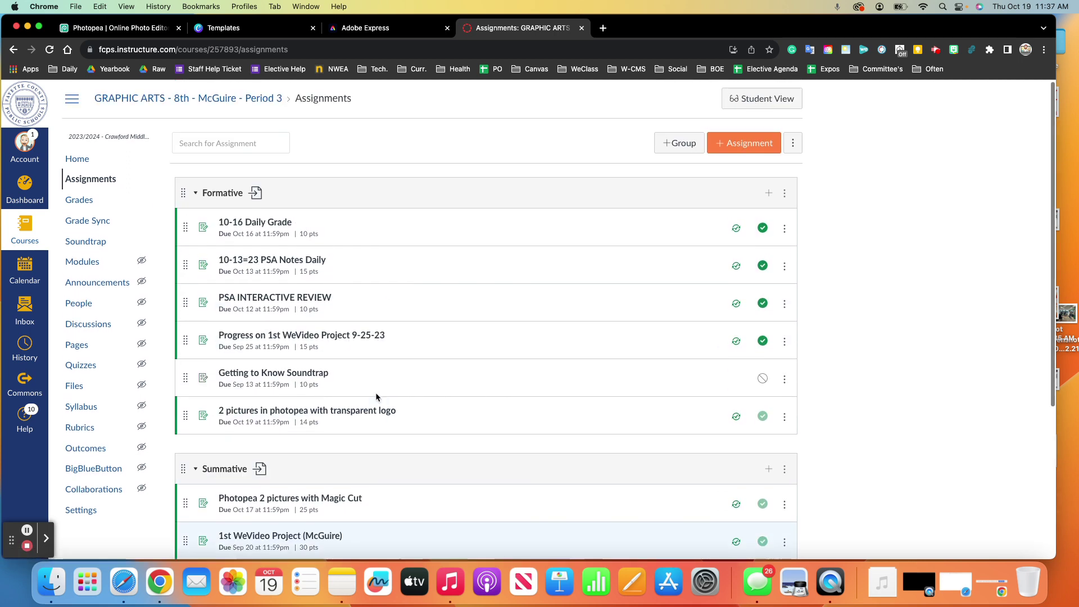
pyautogui.click(276, 416)
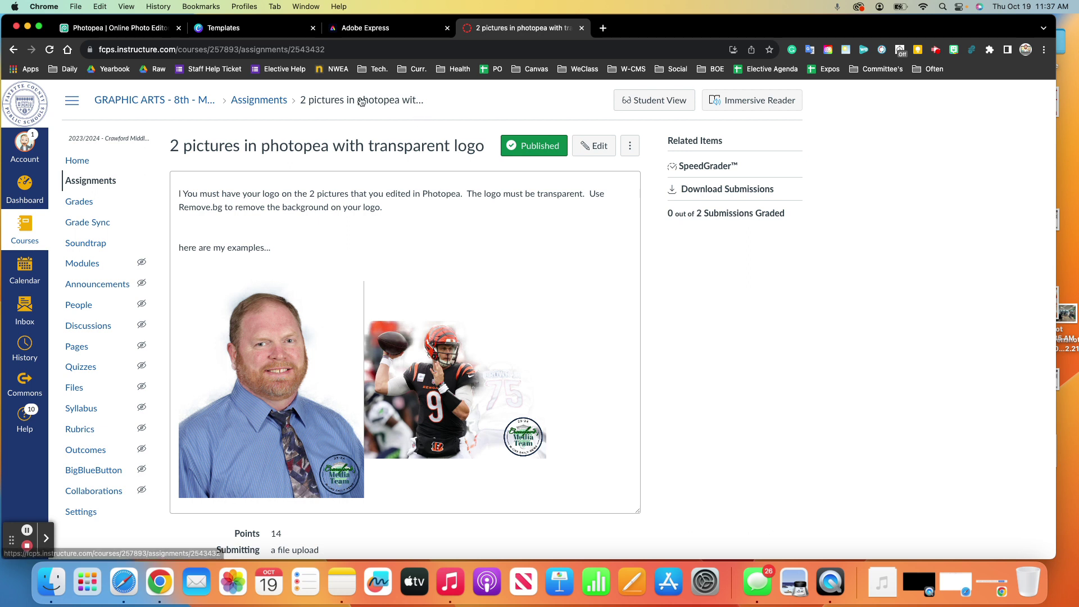
# Open the Illustrated Mountain Adventure Gear Circle Logo from Canva's logo templates in the editor.
pyautogui.click(277, 31)
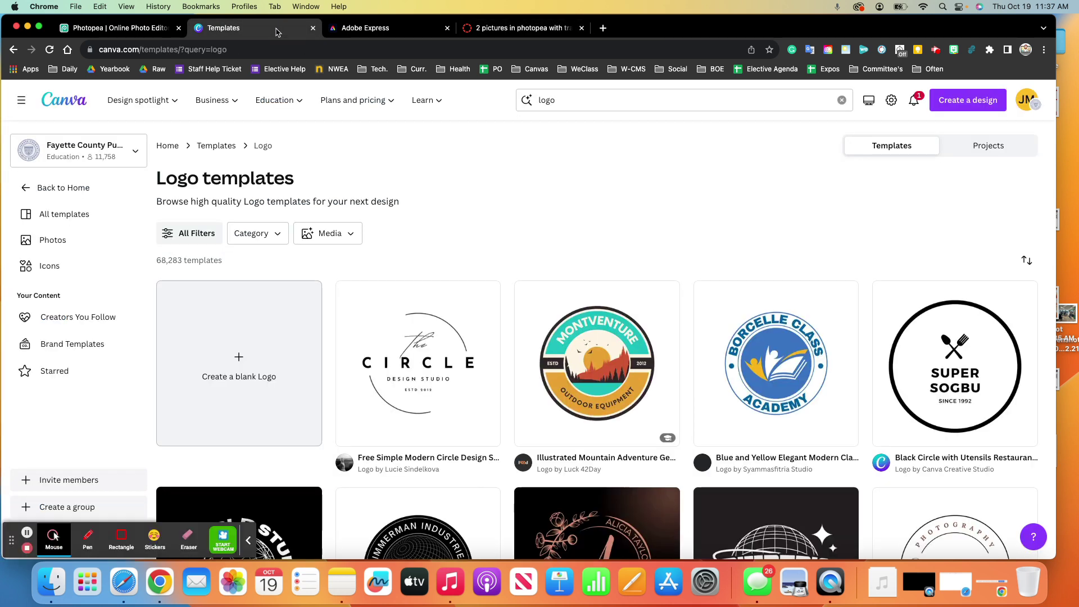
pyautogui.click(592, 100)
pyautogui.click(904, 252)
pyautogui.click(599, 366)
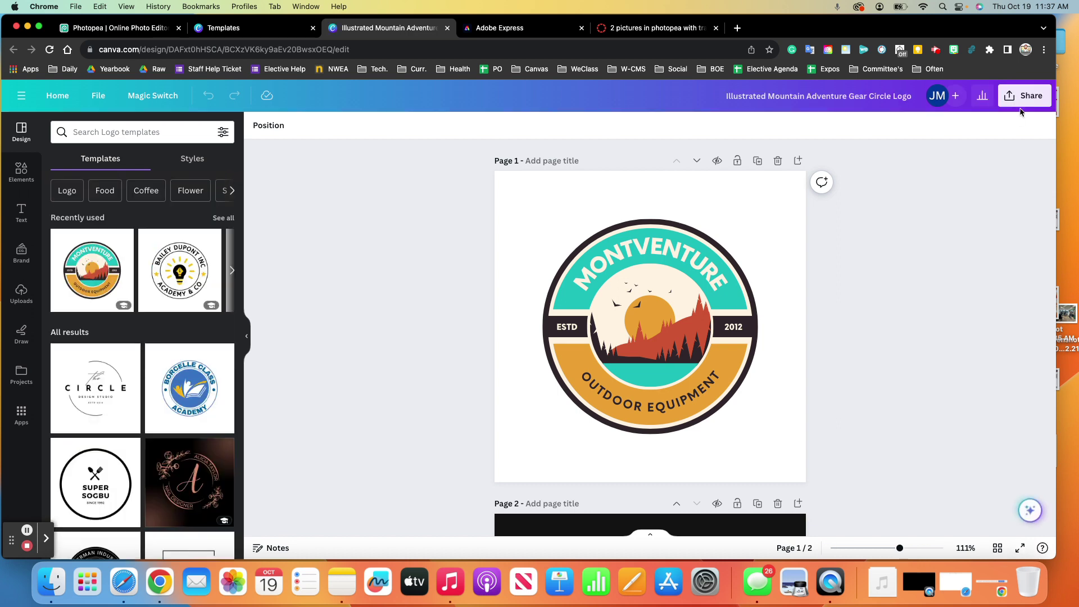
pyautogui.click(1018, 99)
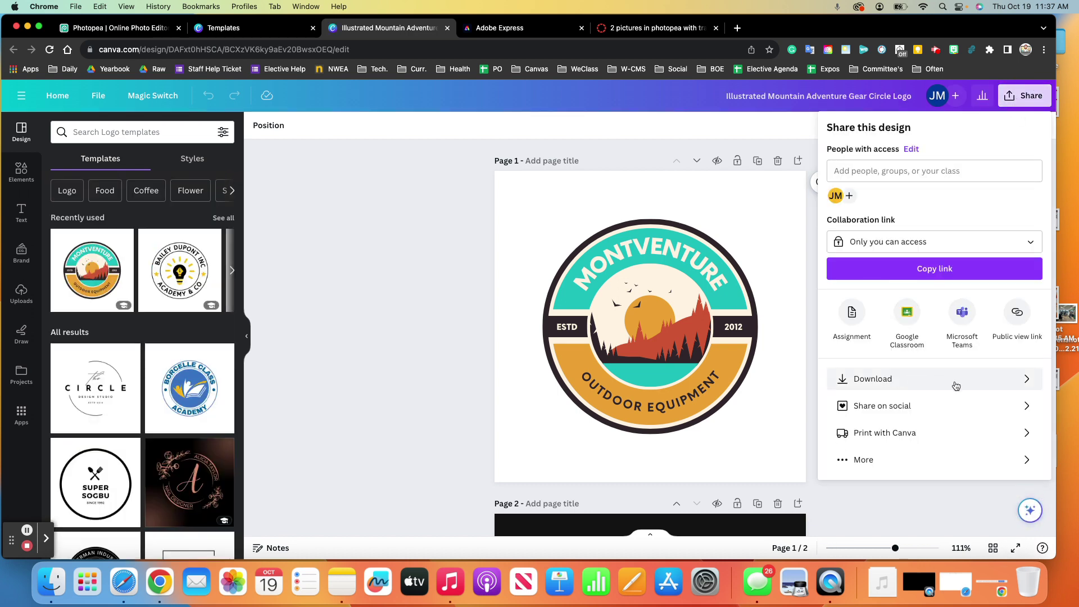
# Download the Montventure logo as PNG with Transparent background ticked.
pyautogui.click(1028, 379)
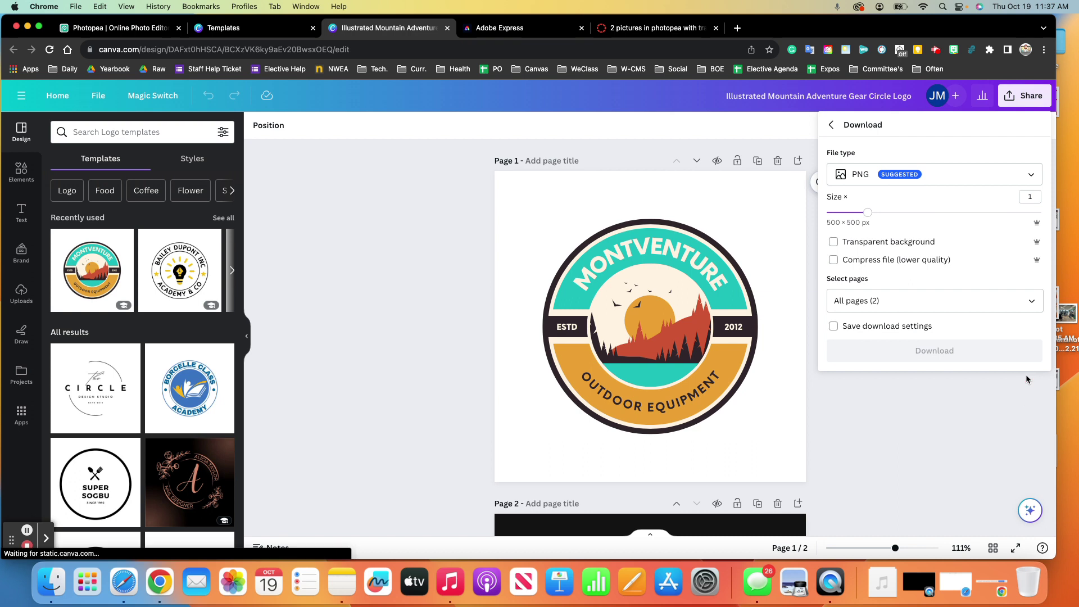
pyautogui.click(834, 243)
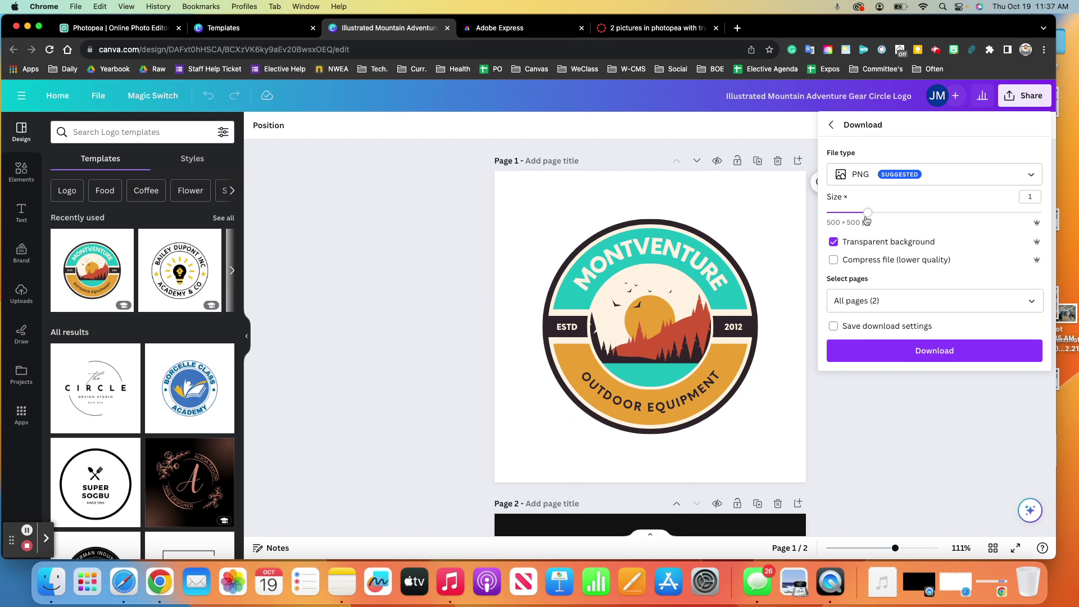
pyautogui.click(862, 174)
pyautogui.click(868, 209)
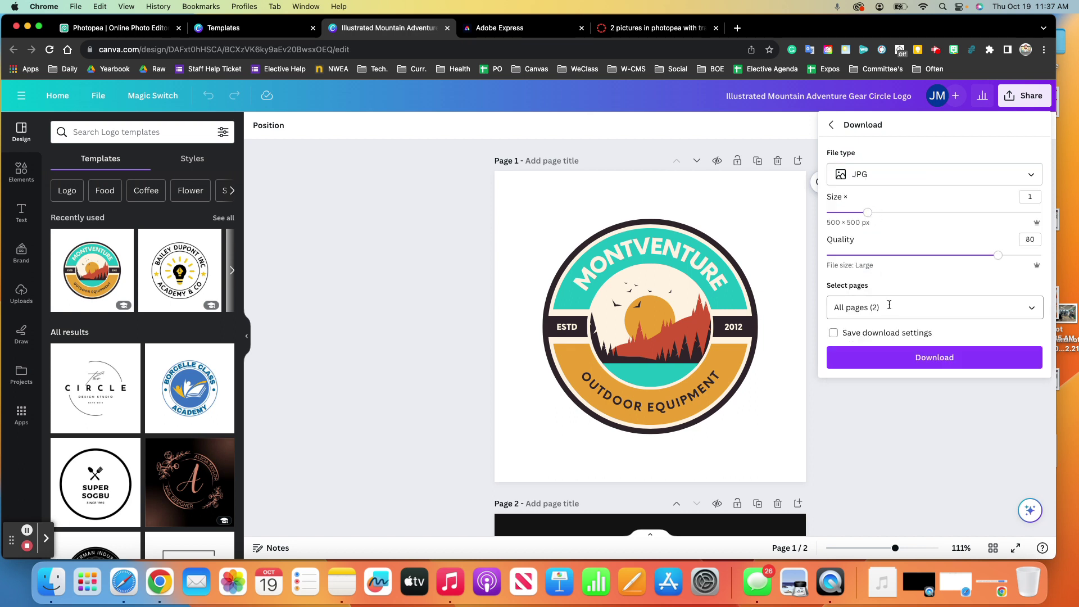
pyautogui.click(861, 181)
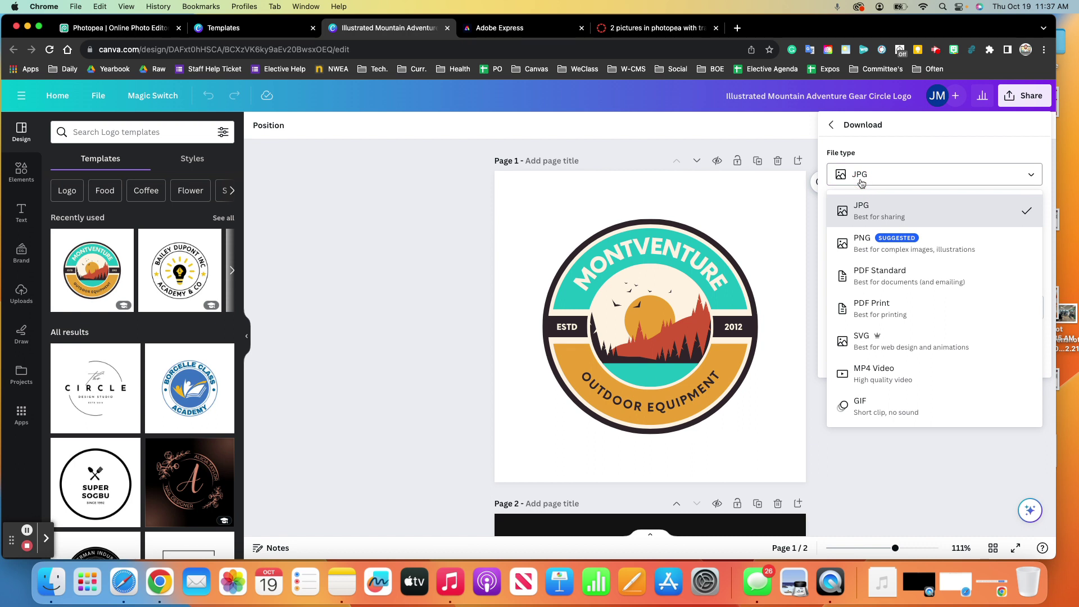
pyautogui.click(865, 243)
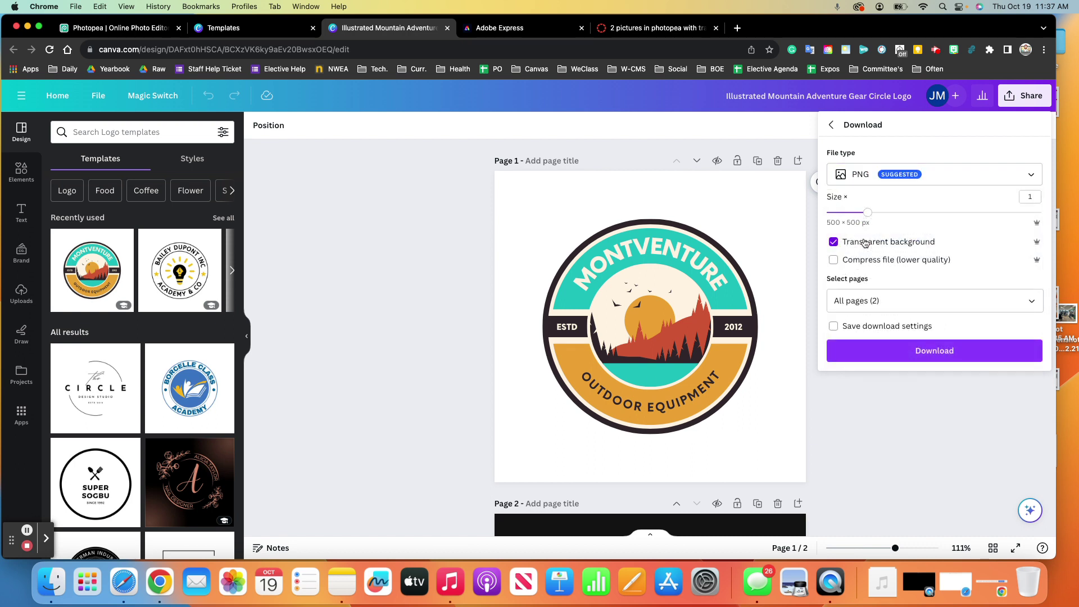
pyautogui.click(886, 348)
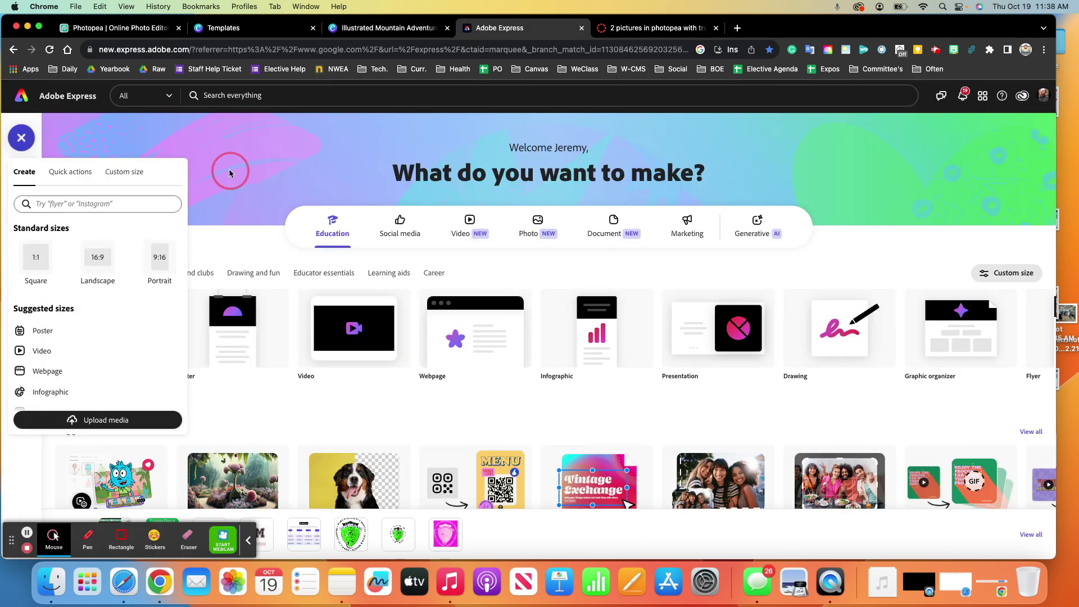
# Search Adobe Express for 'logo' and open the Sienne & Co. template.
pyautogui.click(228, 172)
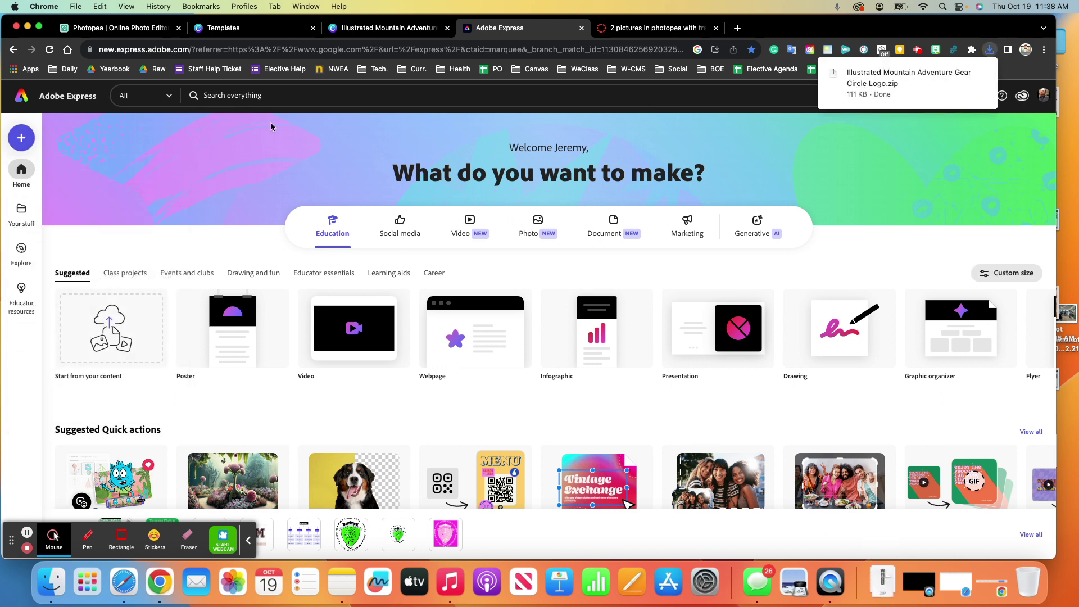
pyautogui.click(272, 96)
pyautogui.write('logo')
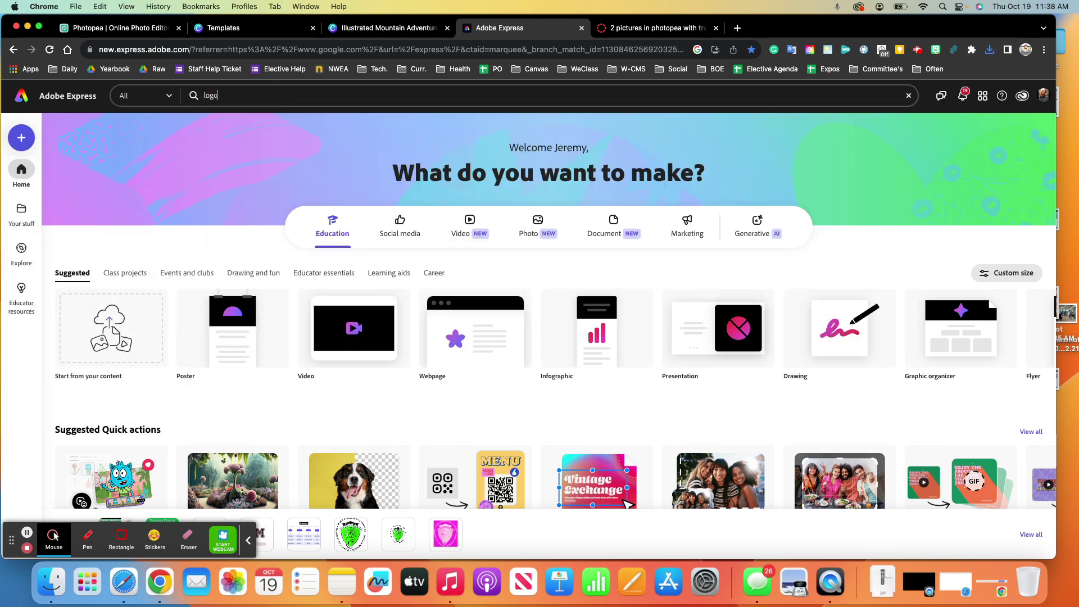
pyautogui.press('Return')
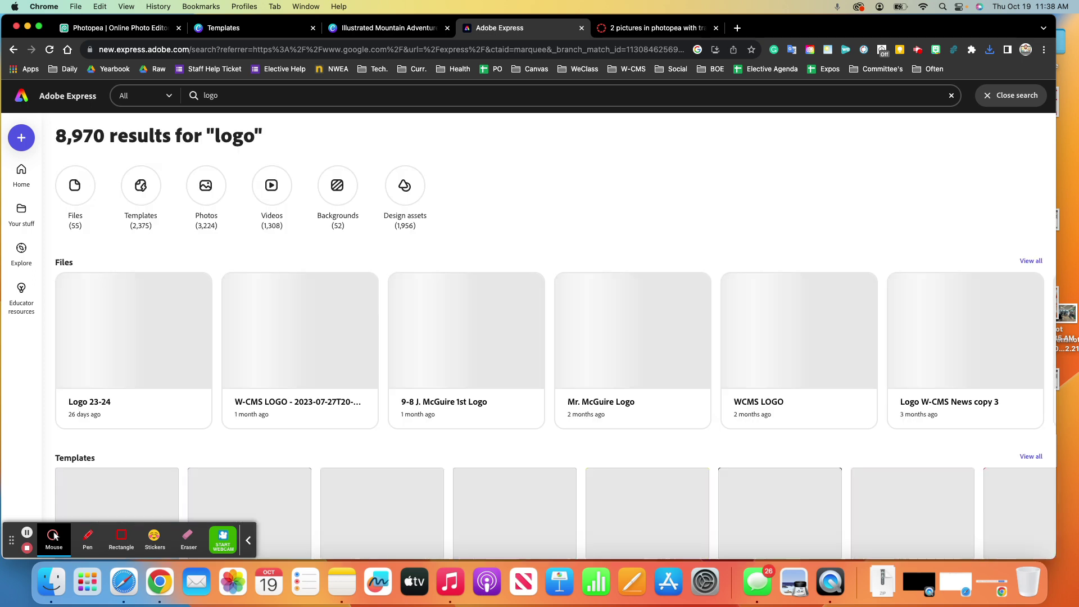
pyautogui.scroll(-3, 512, 298)
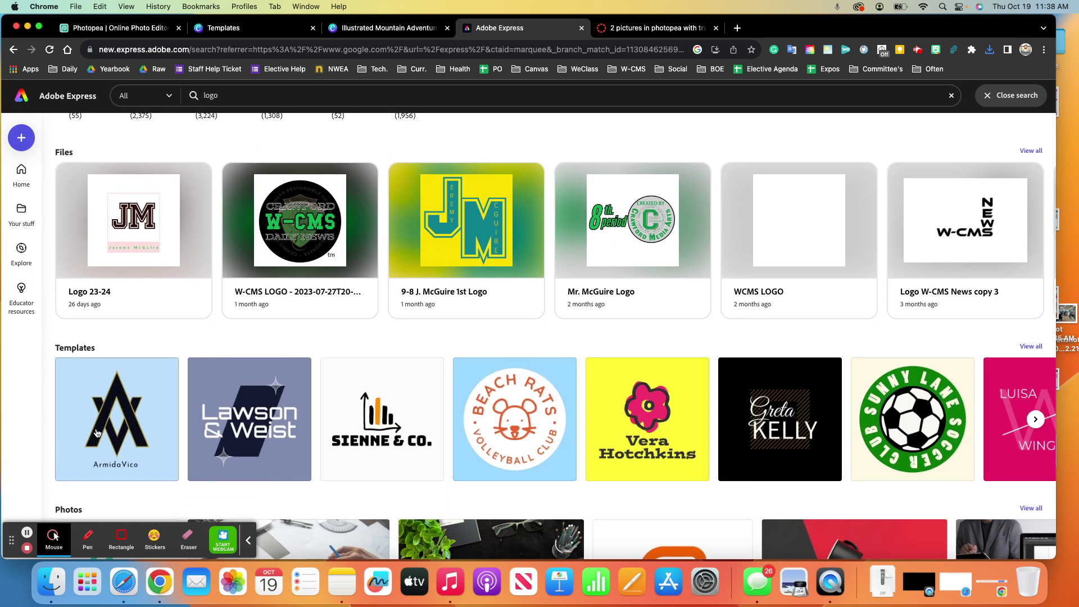
pyautogui.click(362, 403)
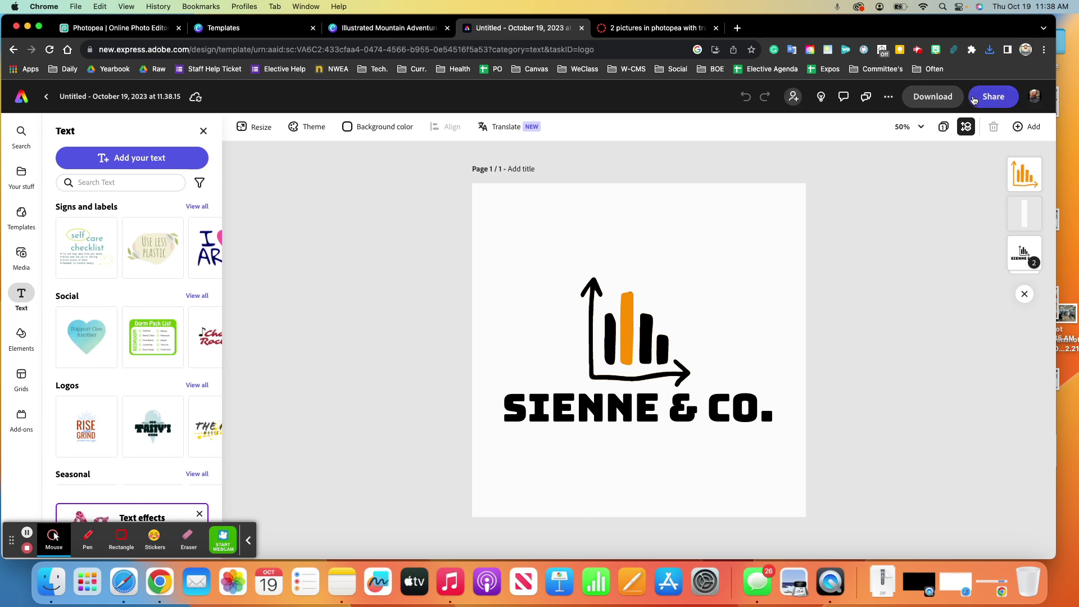
# Download the SIENNE & CO. design as a PNG.
pyautogui.click(933, 97)
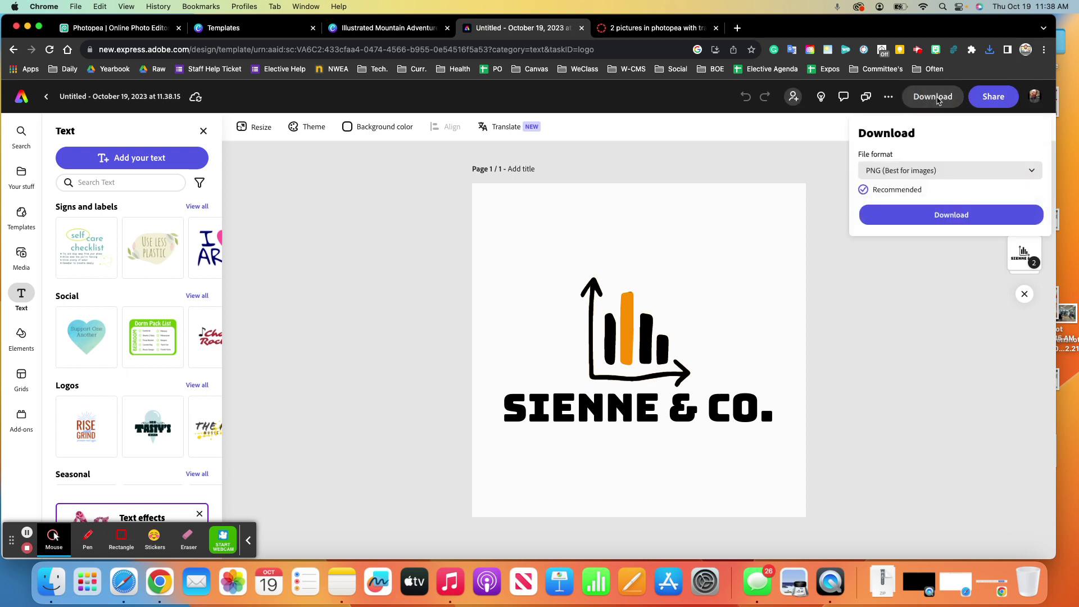
pyautogui.click(912, 169)
pyautogui.click(912, 170)
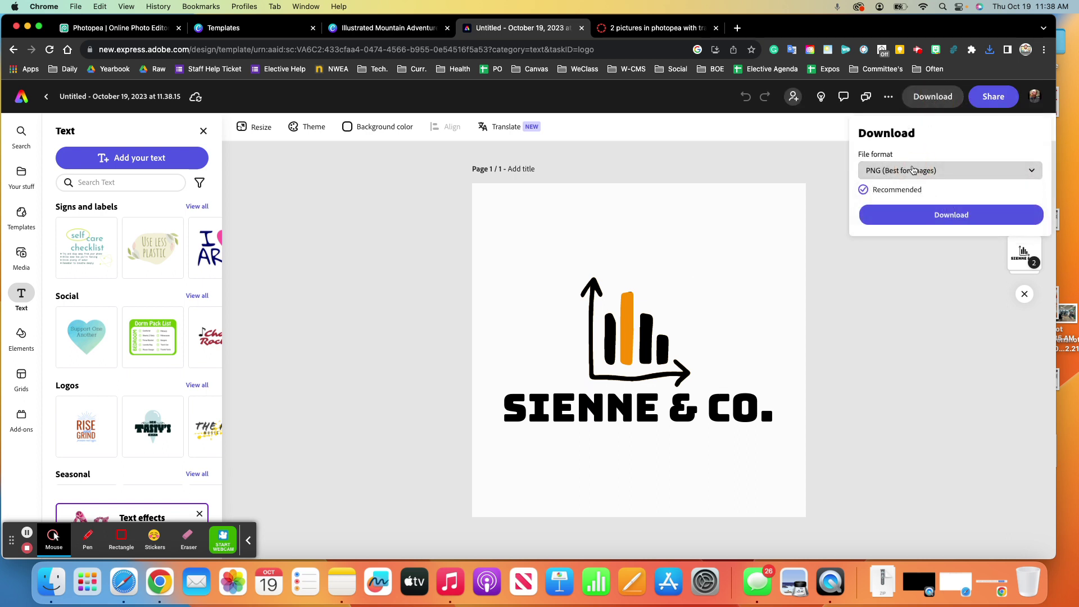
pyautogui.click(913, 214)
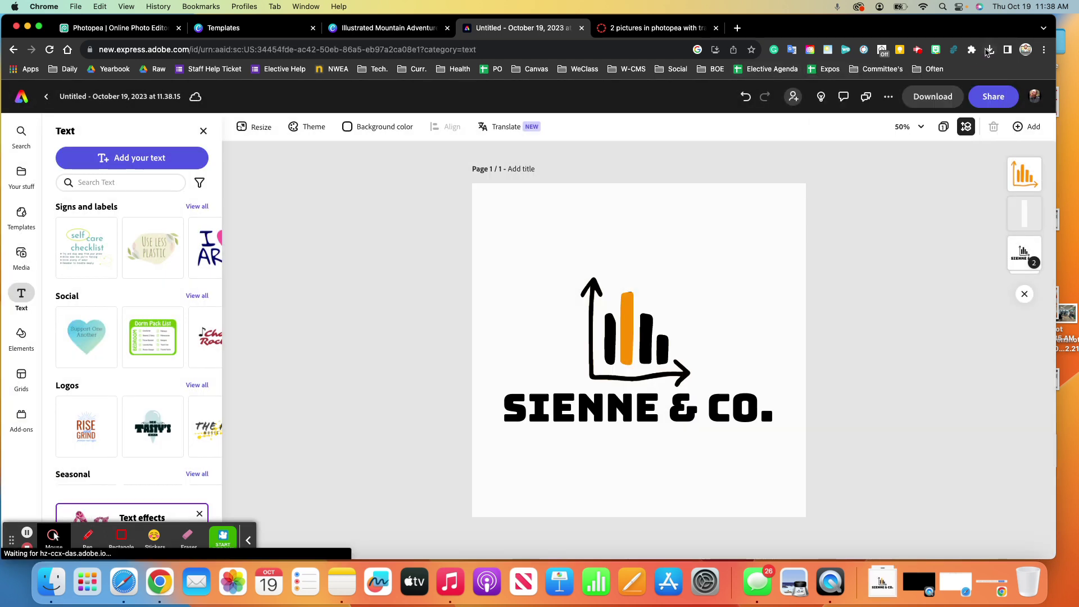
pyautogui.click(989, 50)
# Preview Untitled.png, then unzip the Canva download and preview 1.png.
pyautogui.click(914, 100)
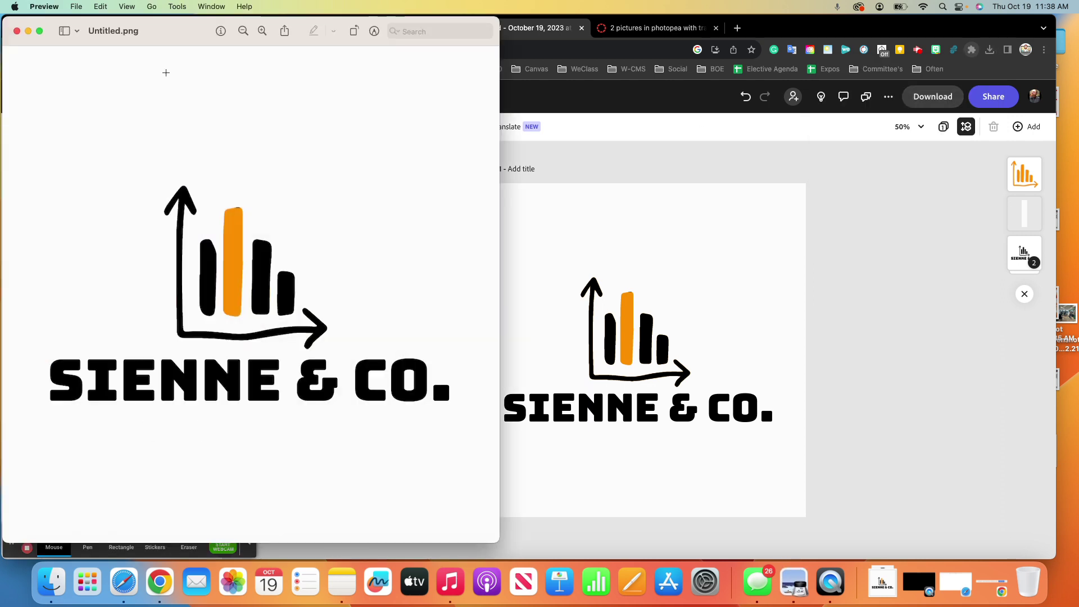
pyautogui.click(17, 32)
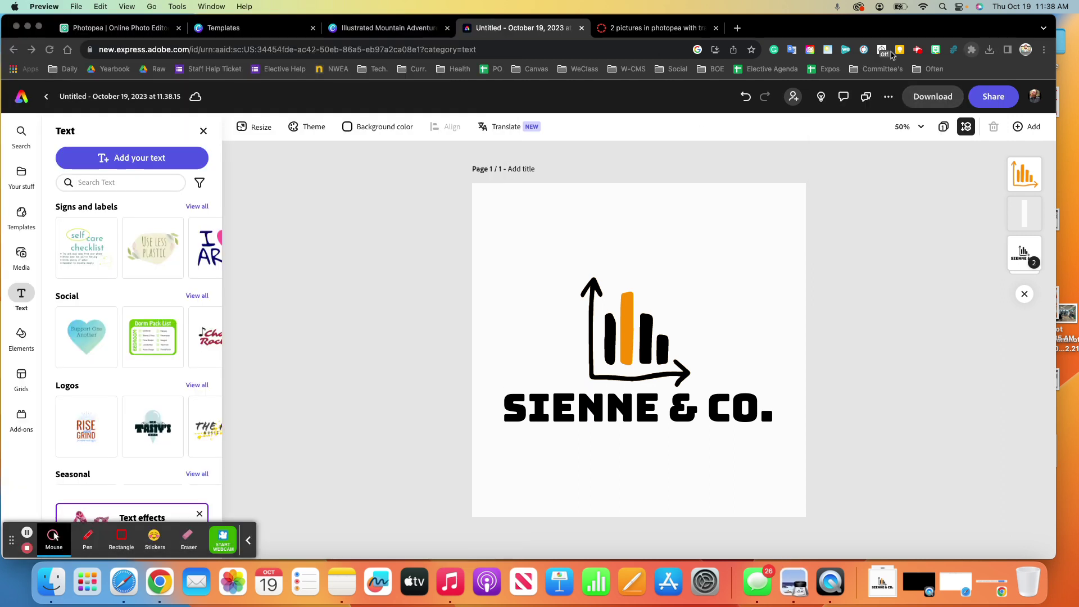
pyautogui.click(990, 51)
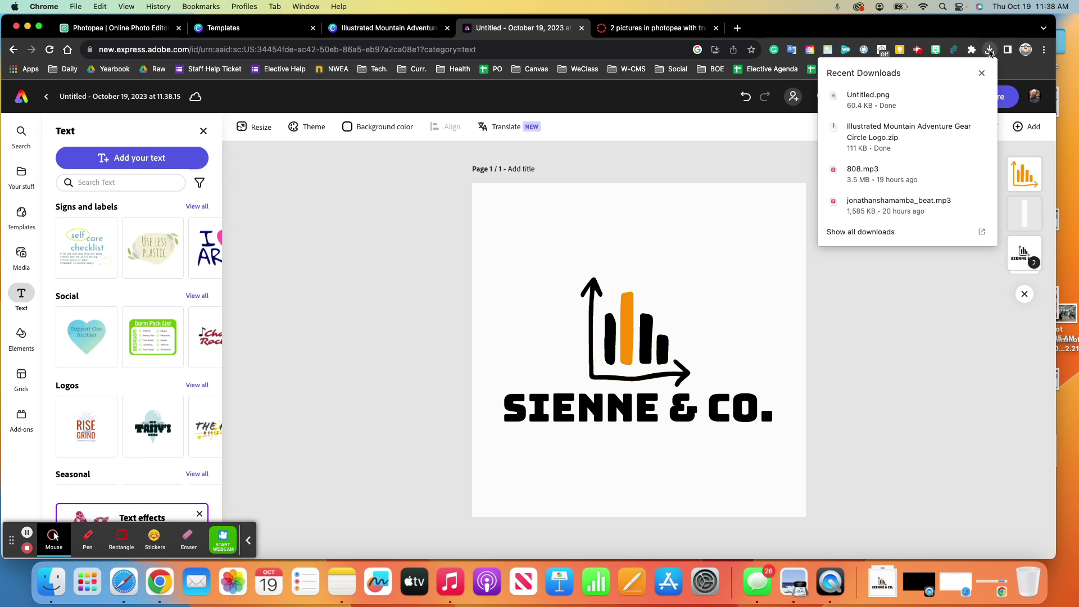
pyautogui.click(899, 135)
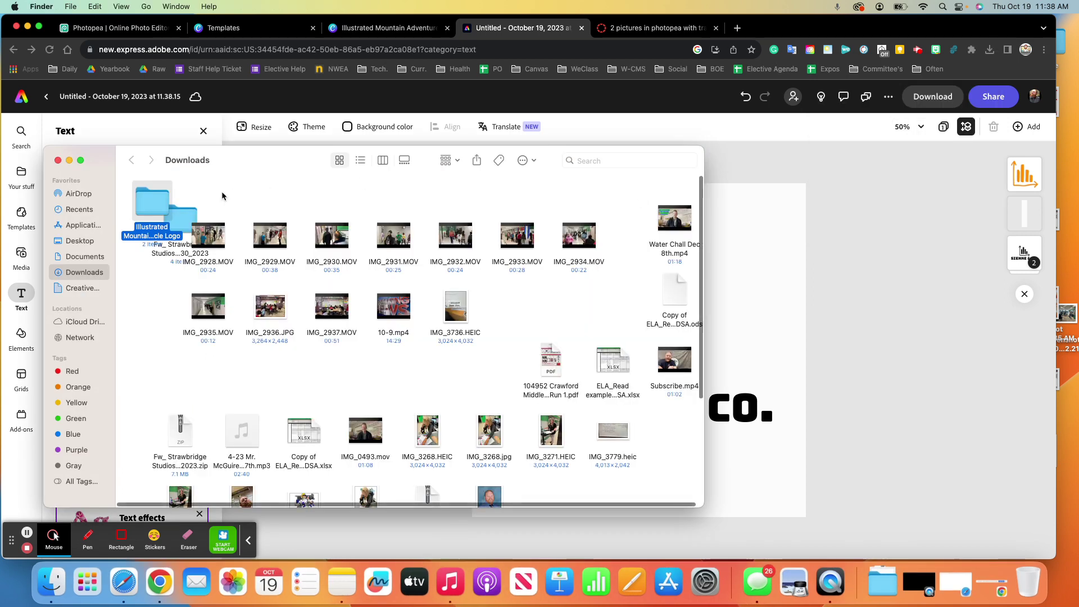
pyautogui.doubleClick(163, 209)
pyautogui.doubleClick(153, 202)
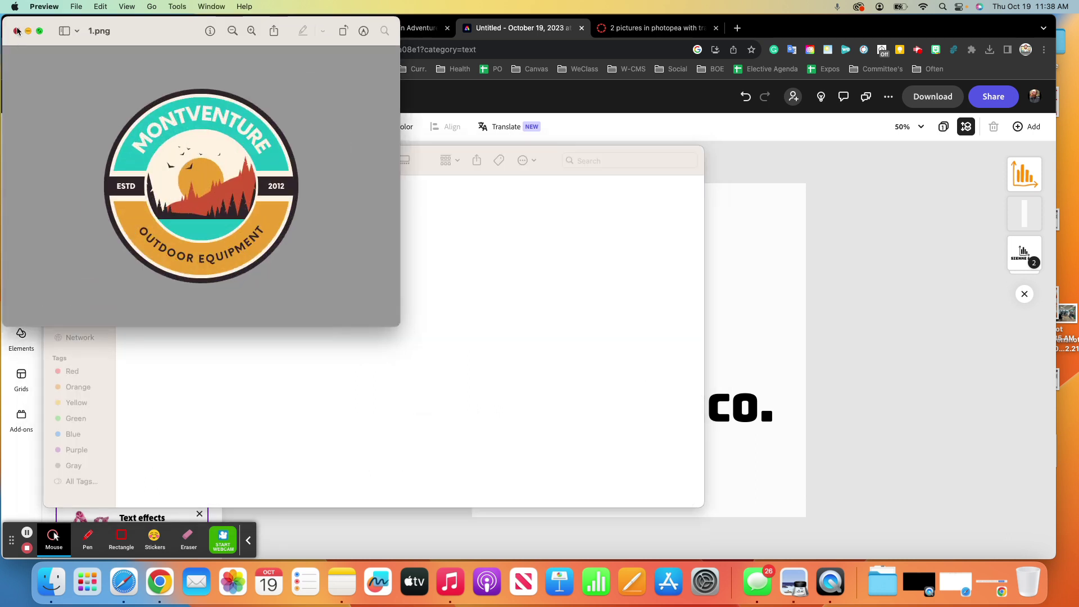
pyautogui.click(17, 31)
pyautogui.click(58, 161)
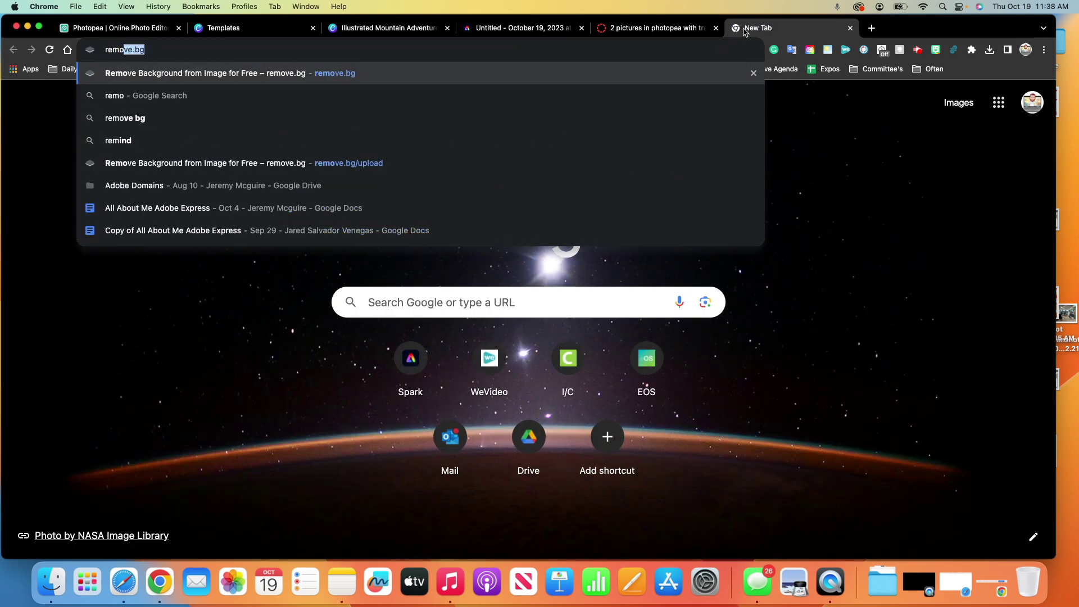
# Remove the SIENNE & CO. logo's background on remove.bg and preview the downloaded result.
pyautogui.press('Return')
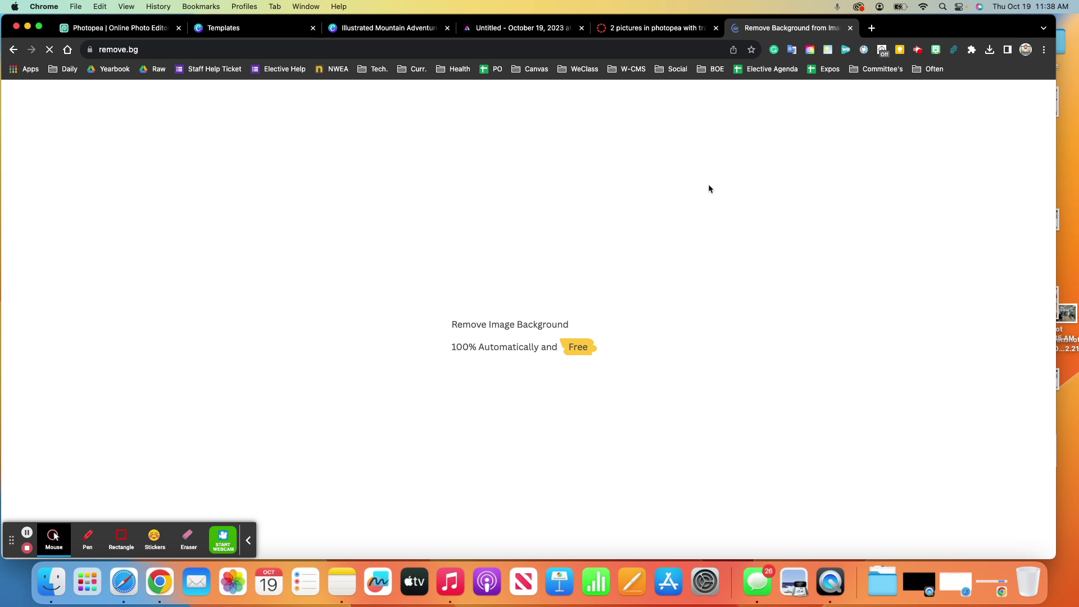
pyautogui.click(989, 52)
pyautogui.moveTo(927, 93); pyautogui.dragTo(719, 224)
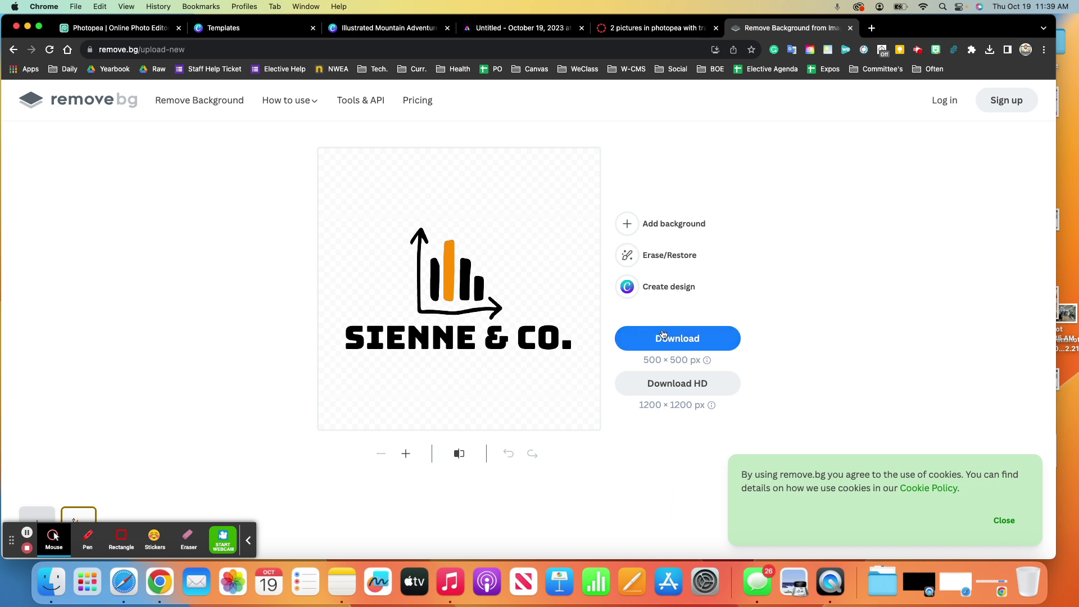
pyautogui.click(663, 334)
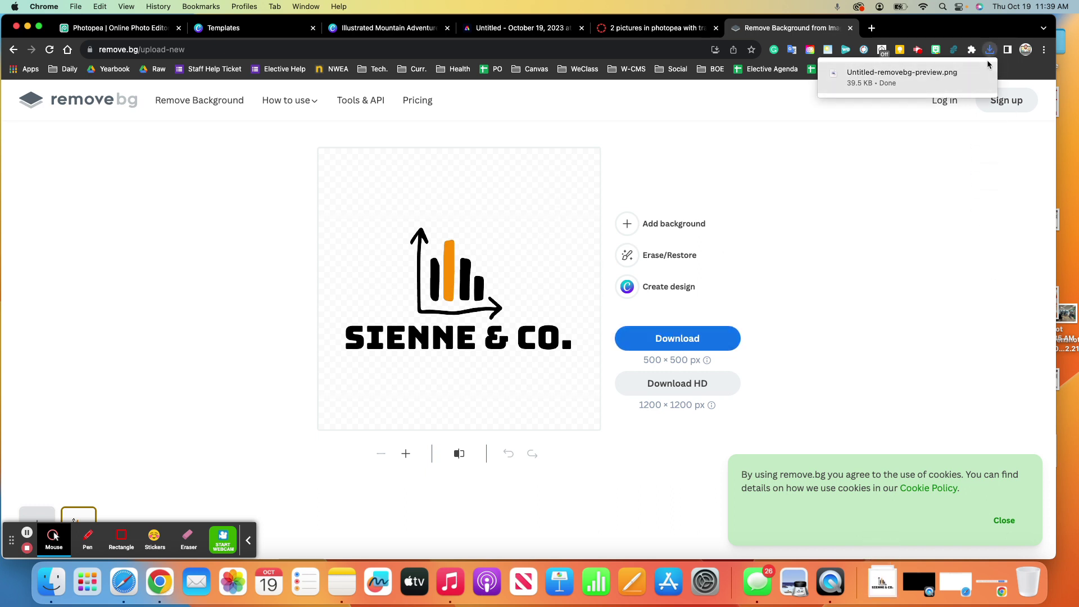
pyautogui.click(990, 53)
pyautogui.click(991, 53)
pyautogui.click(879, 92)
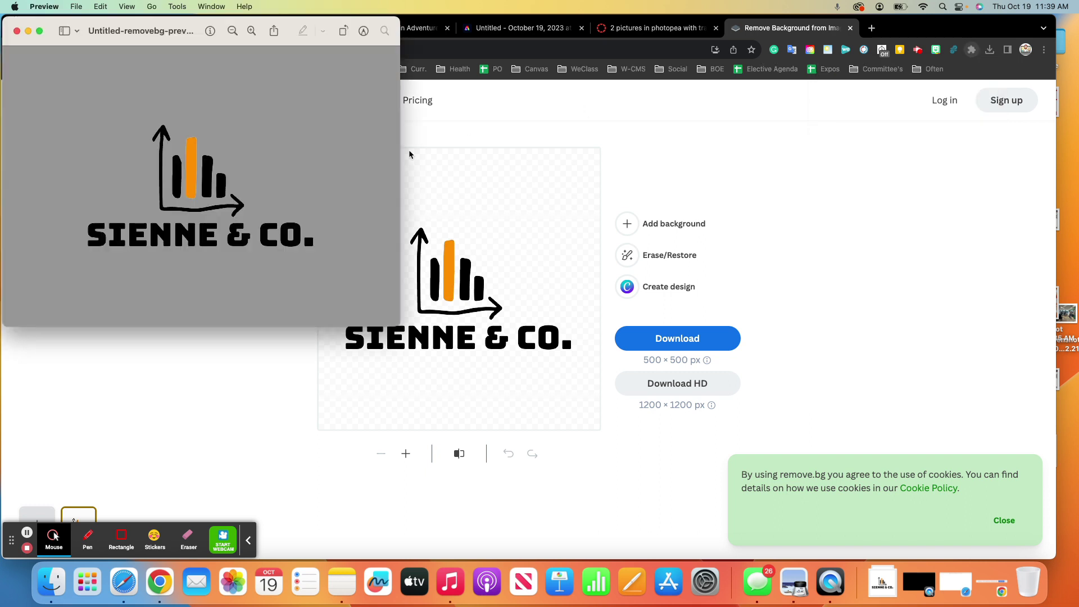
pyautogui.click(17, 31)
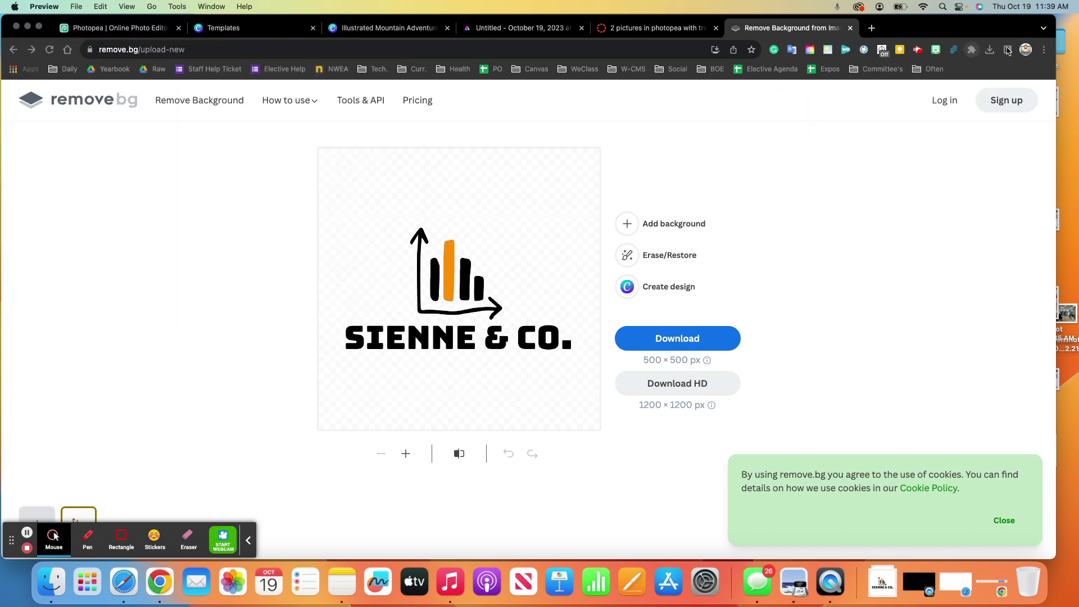
# Upload the Montventure 1.png from the extracted Canva folder to remove.bg.
pyautogui.click(989, 55)
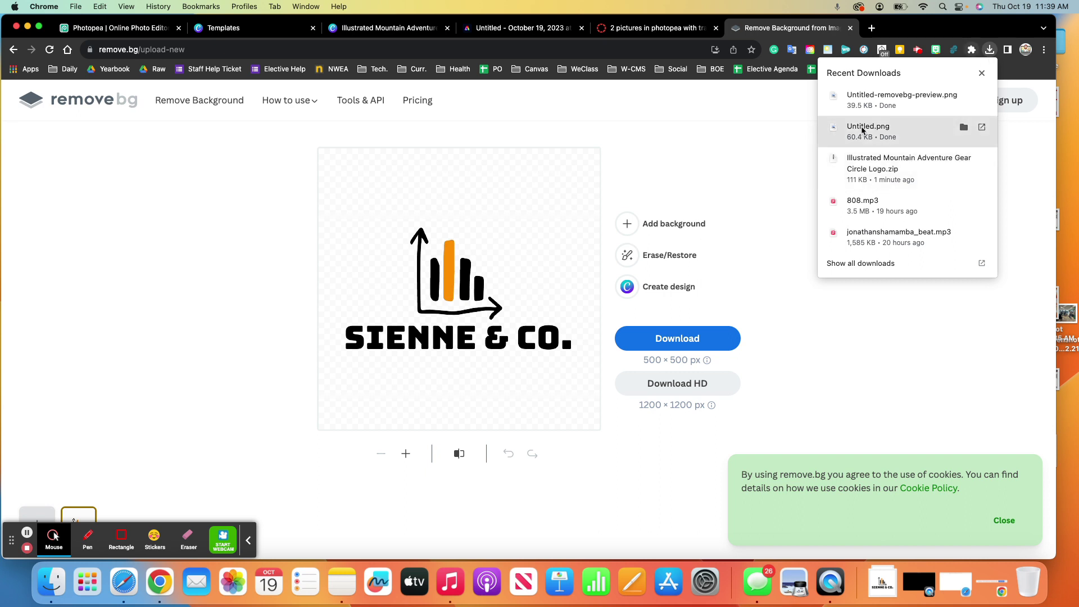
pyautogui.moveTo(886, 127); pyautogui.dragTo(588, 259)
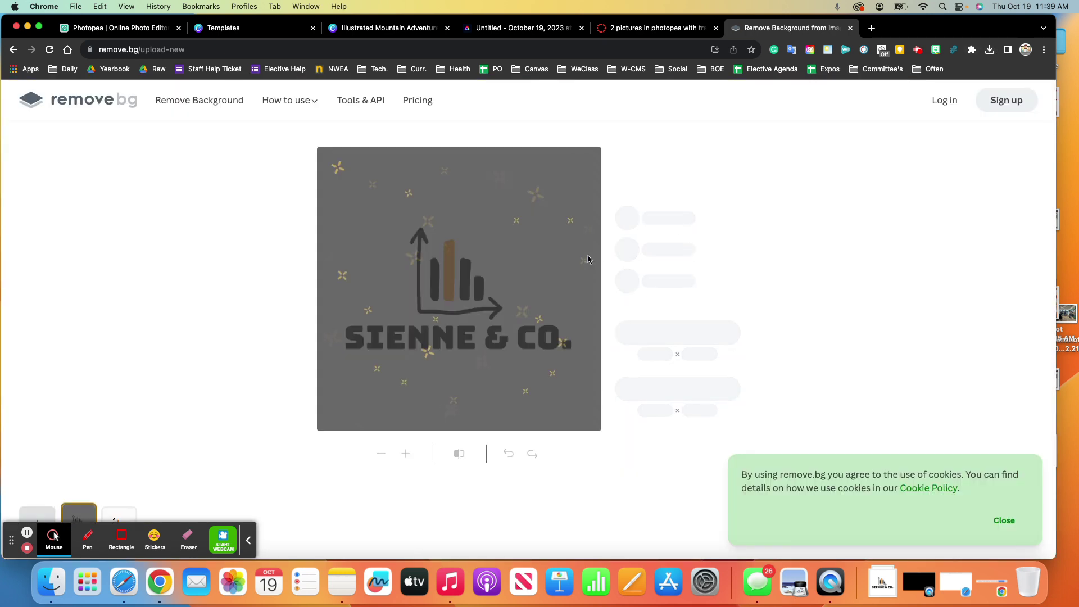
pyautogui.click(990, 55)
pyautogui.moveTo(877, 163); pyautogui.dragTo(493, 290)
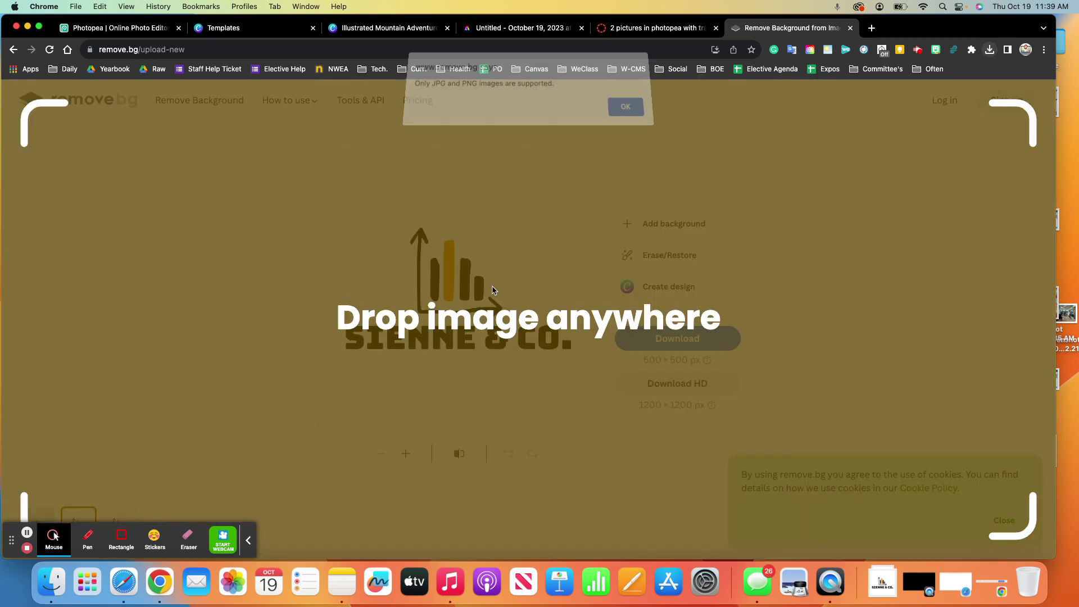
pyautogui.click(628, 114)
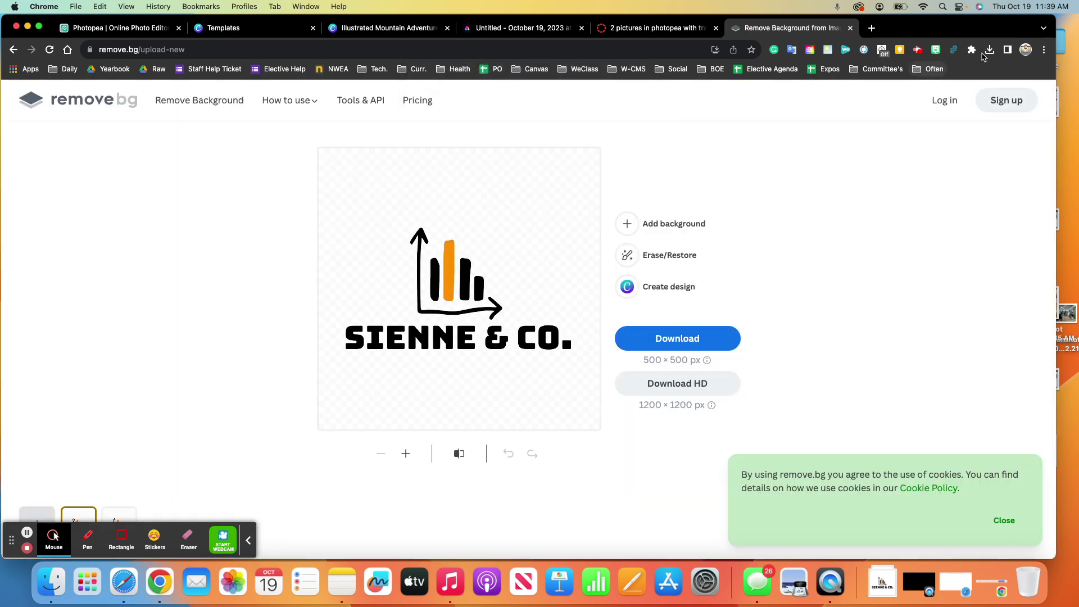
pyautogui.click(989, 50)
pyautogui.click(883, 168)
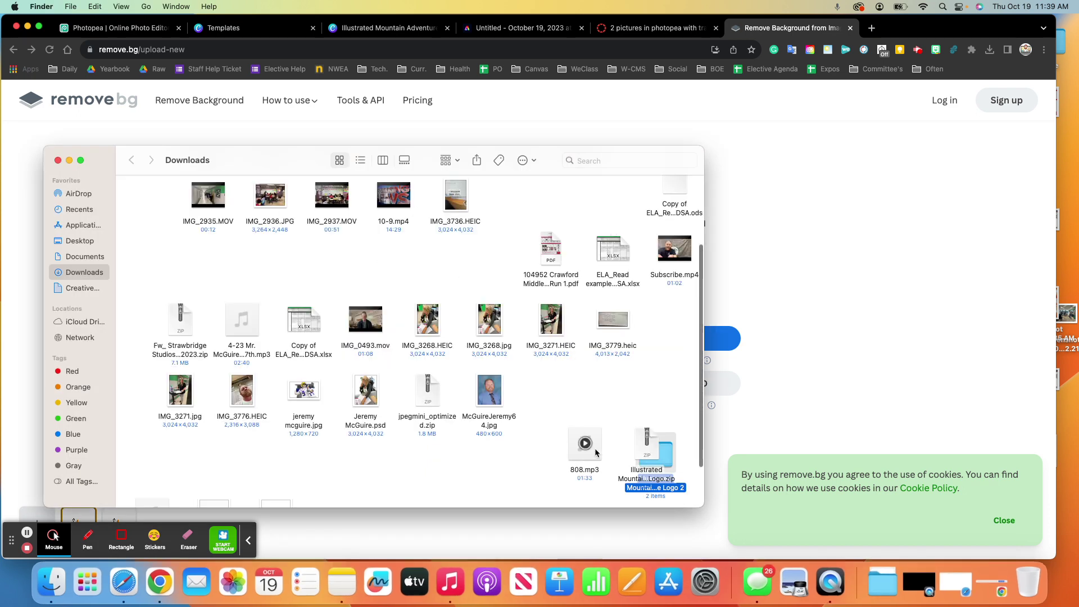
pyautogui.moveTo(655, 445); pyautogui.dragTo(626, 393)
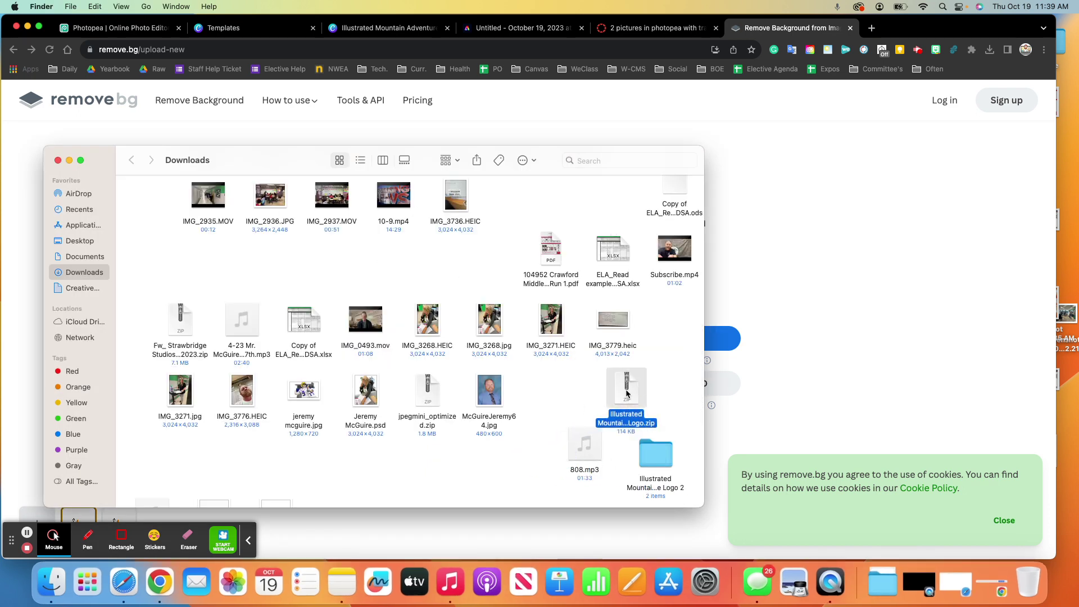
pyautogui.doubleClick(656, 455)
pyautogui.moveTo(94, 164); pyautogui.dragTo(533, 169)
pyautogui.moveTo(591, 202); pyautogui.dragTo(439, 254)
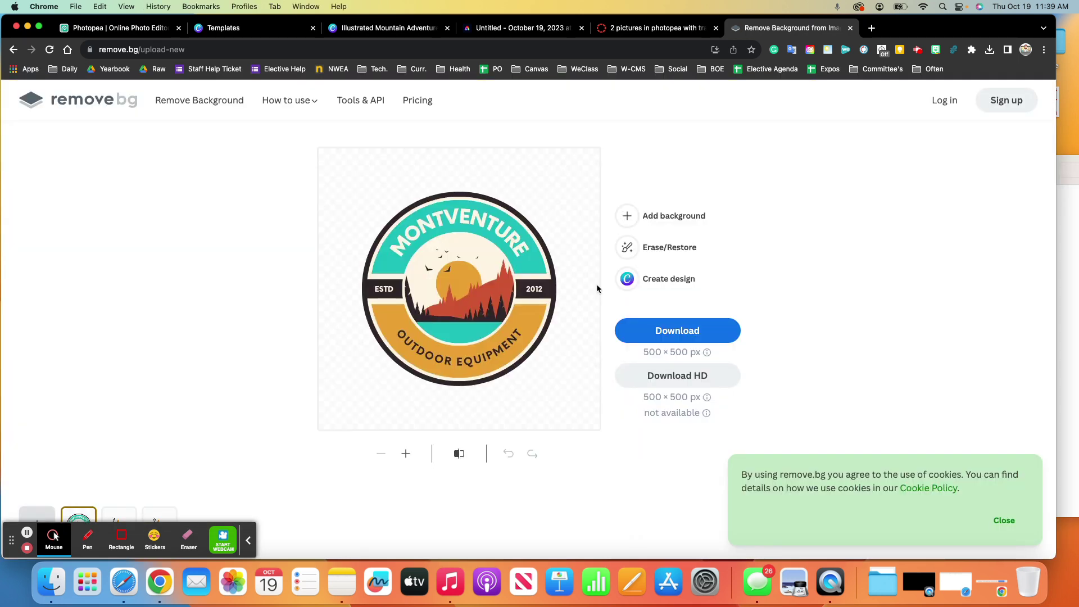
# Download the background-free MONTVENTURE logo and check it in Preview.
pyautogui.click(663, 332)
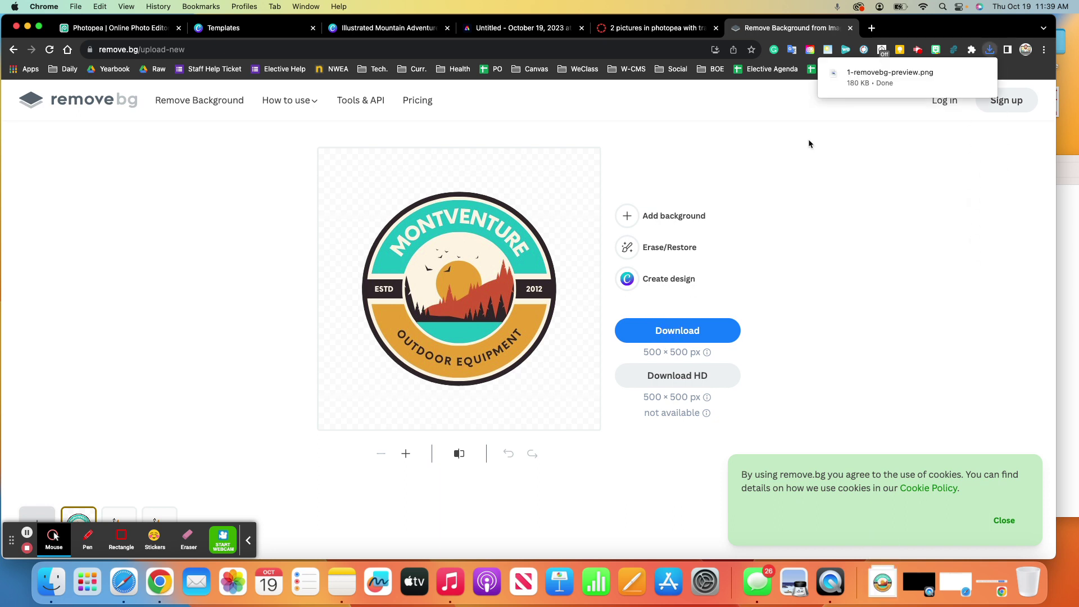
pyautogui.click(989, 51)
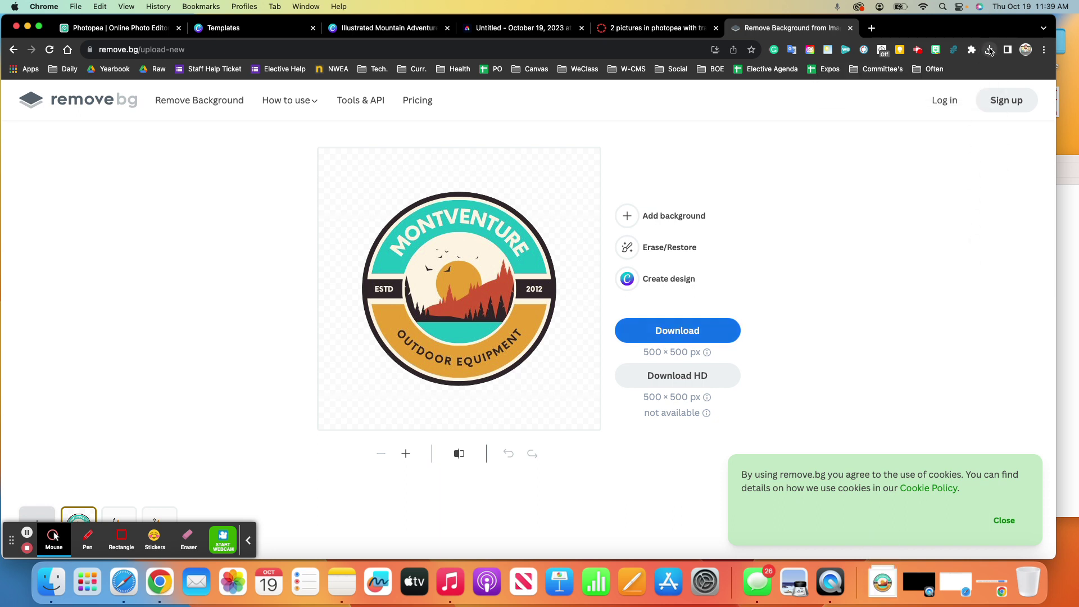
pyautogui.click(989, 51)
pyautogui.click(884, 99)
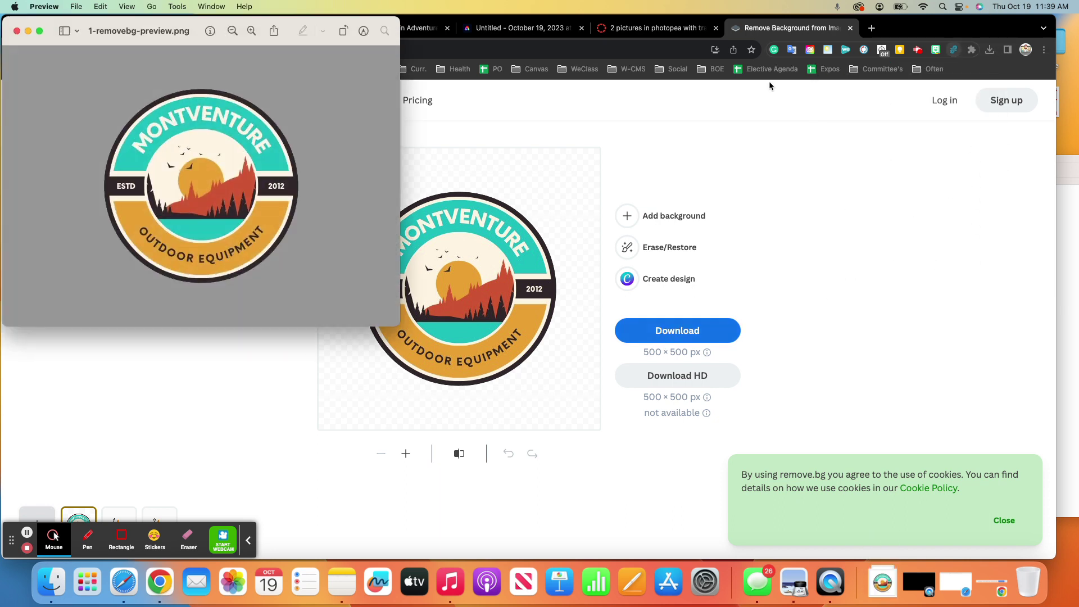
pyautogui.click(17, 31)
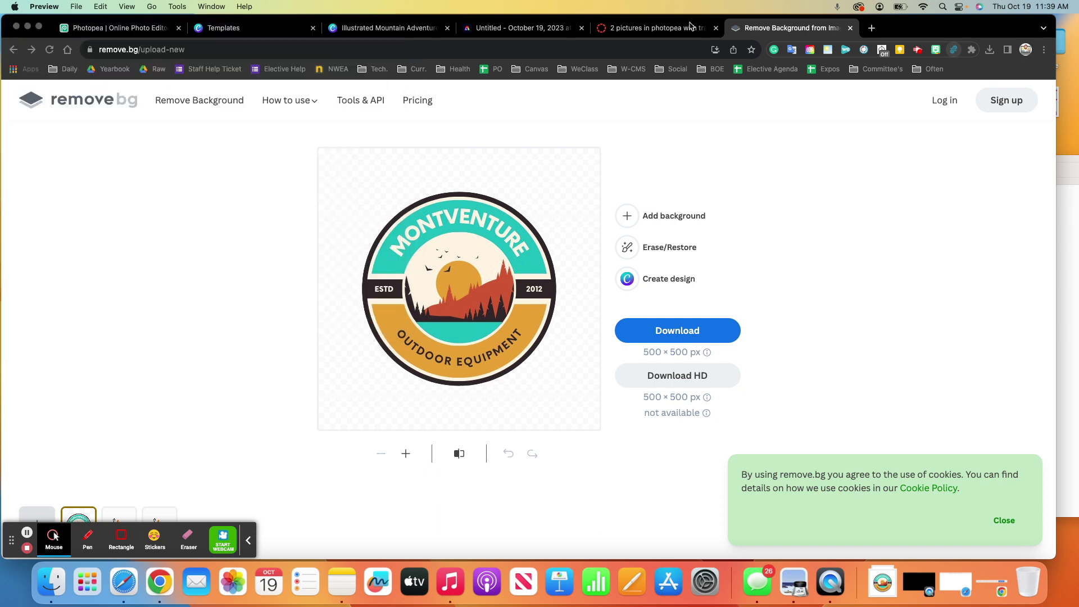
# Close the remove.bg, Canvas assignment, Adobe Express and Canva tabs, leaving Photopea.
pyautogui.click(850, 28)
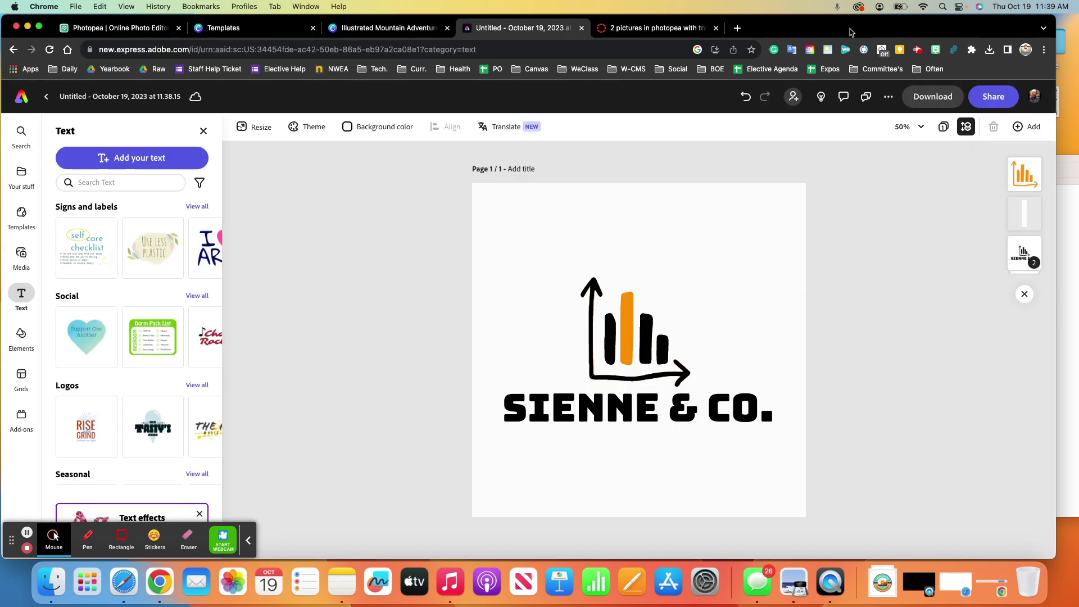
pyautogui.click(716, 28)
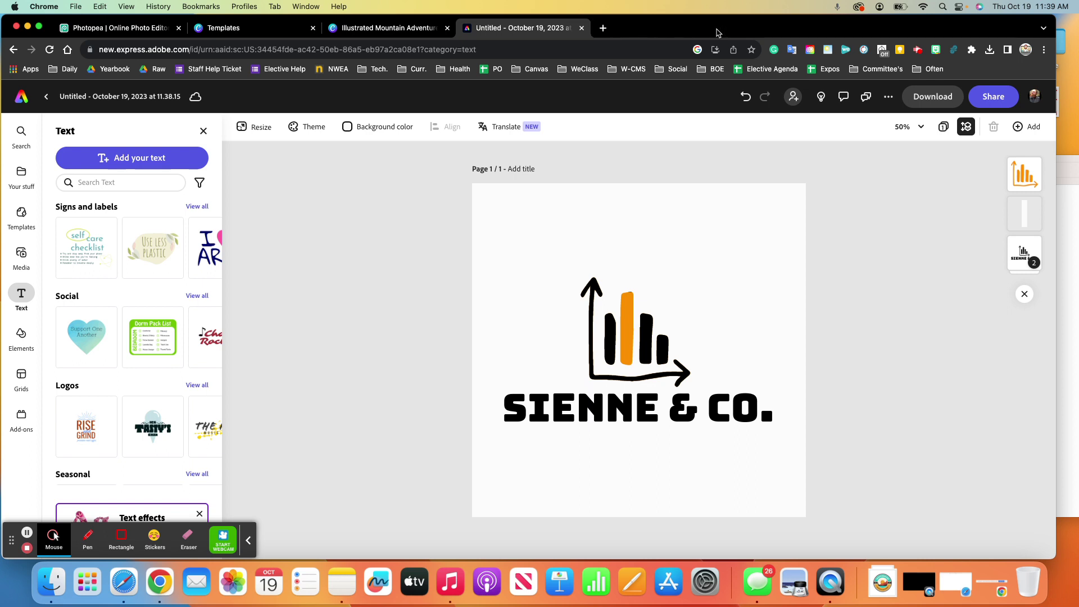
pyautogui.click(582, 29)
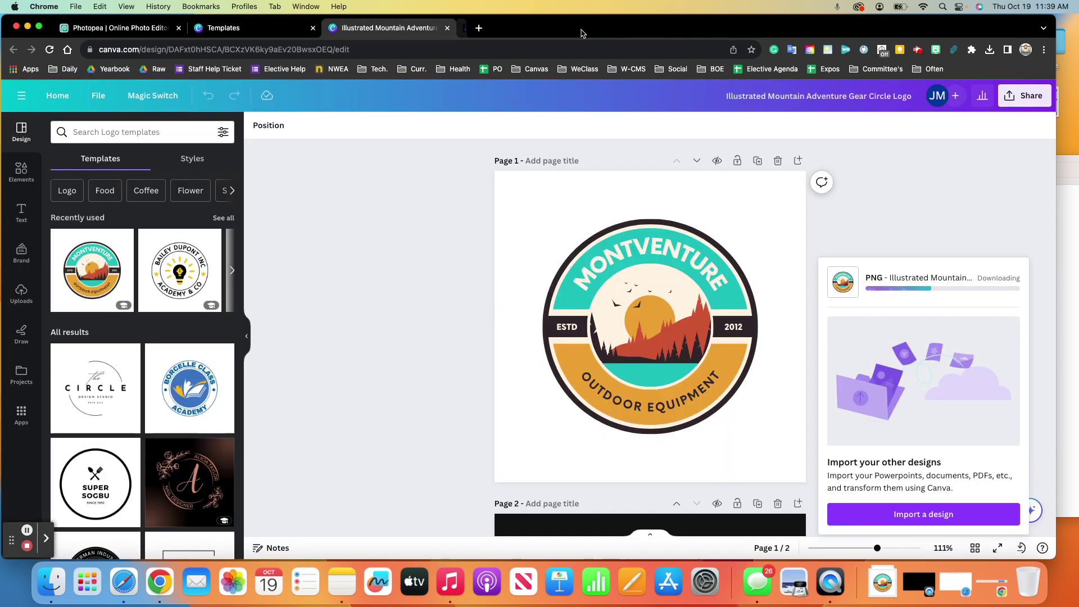
pyautogui.click(447, 28)
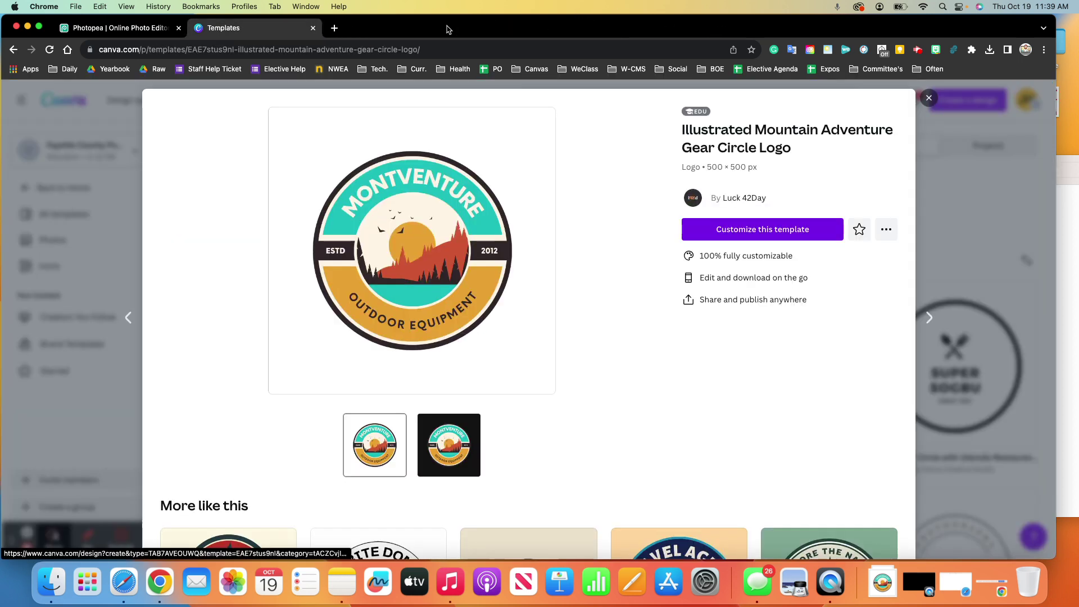
pyautogui.click(313, 28)
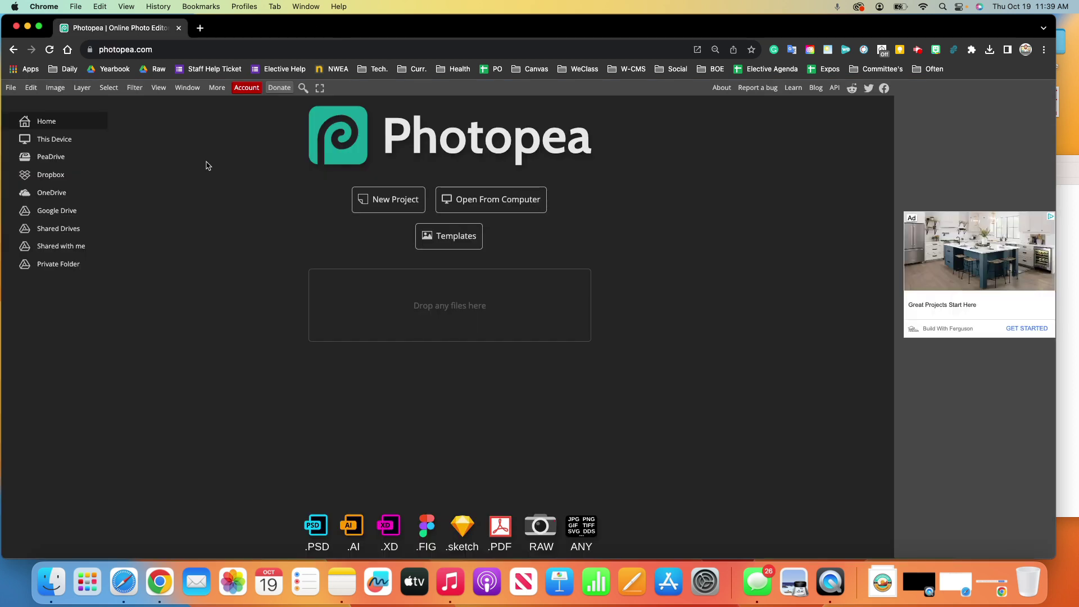
# Start File > Open in Photopea, then cancel the file dialog.
pyautogui.click(11, 88)
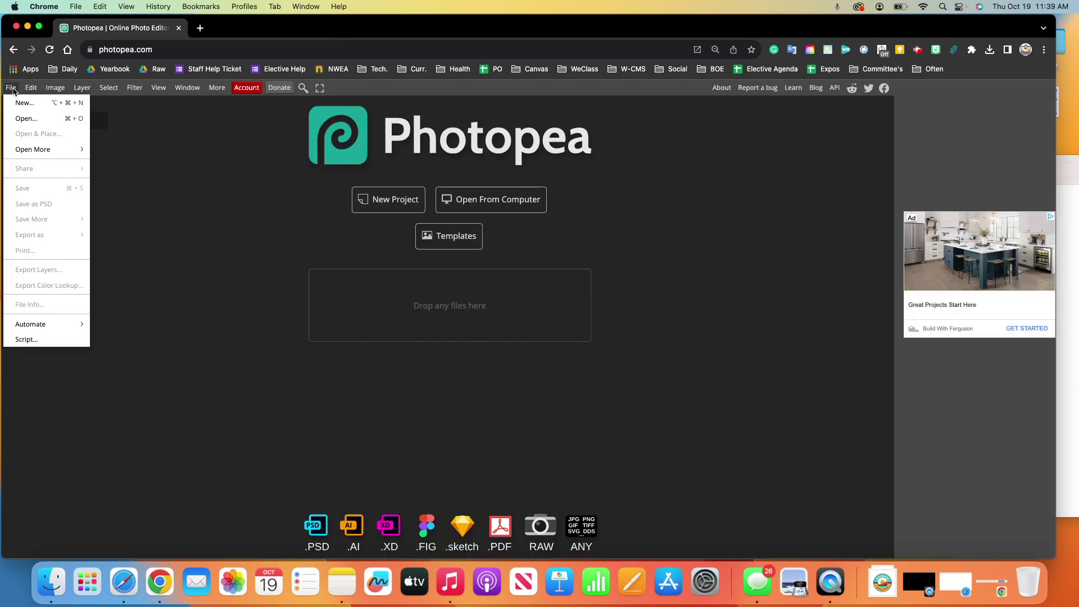
pyautogui.click(18, 119)
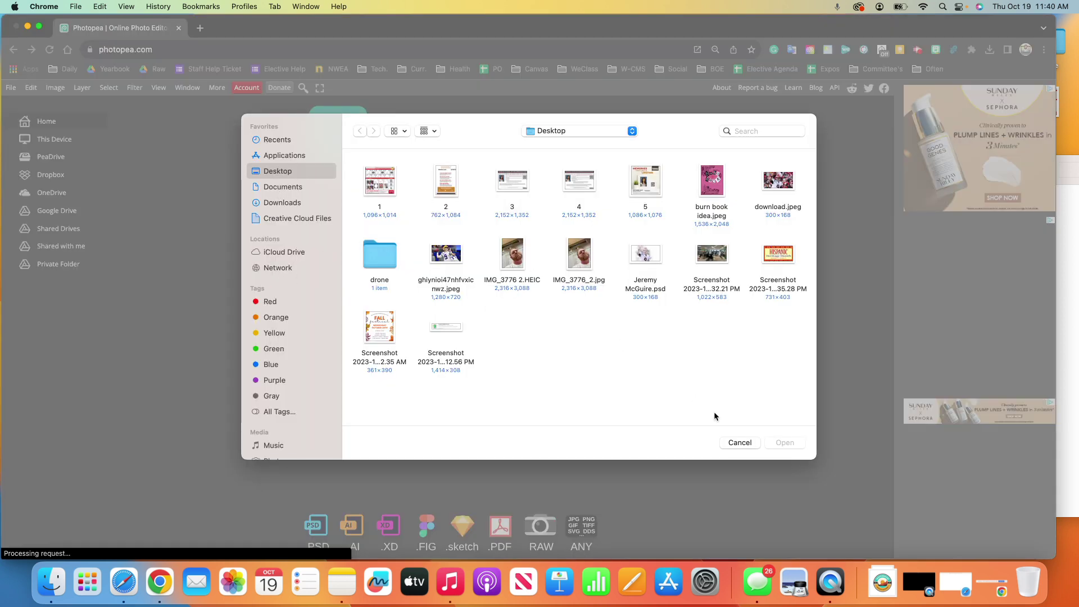
pyautogui.click(740, 442)
# Go to Google Drive in a new tab via the Google apps grid.
pyautogui.click(199, 28)
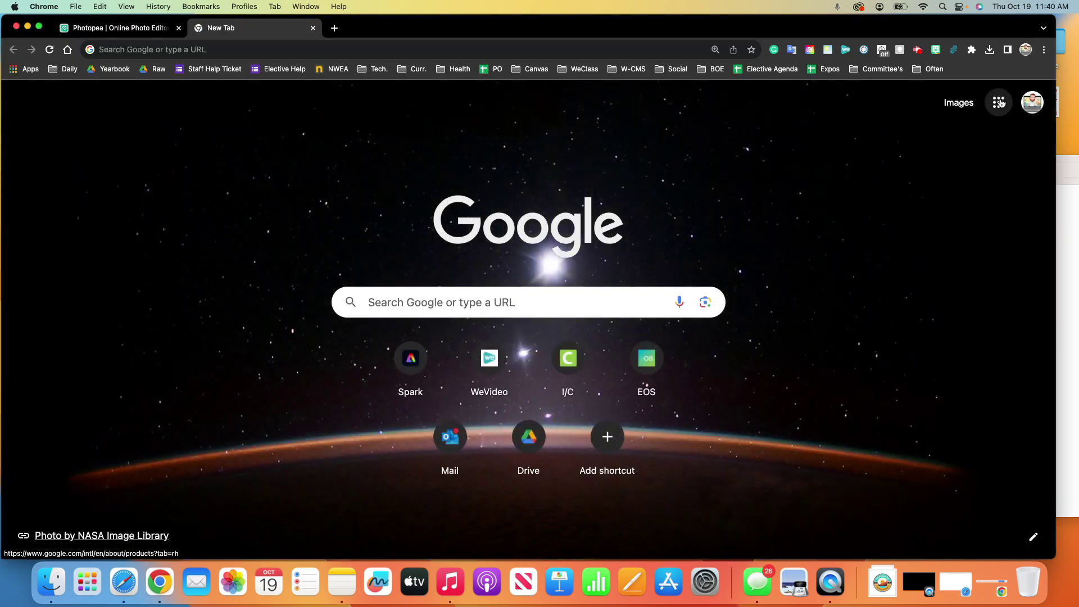
pyautogui.click(999, 103)
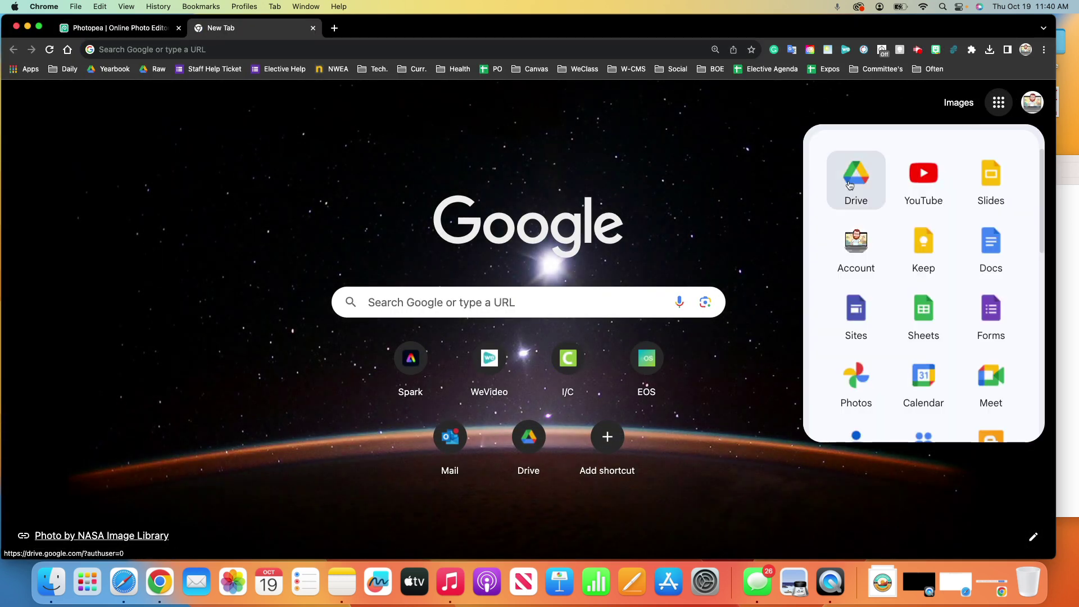
pyautogui.click(849, 186)
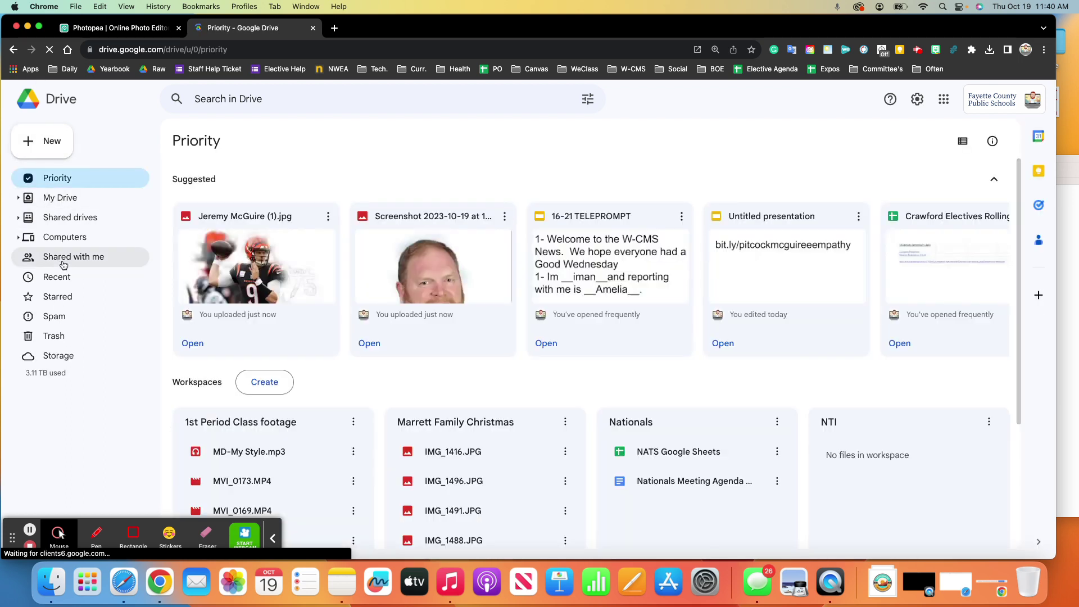
# Download the football player photo and the screenshot portrait, then return to Photopea.
pyautogui.click(237, 270)
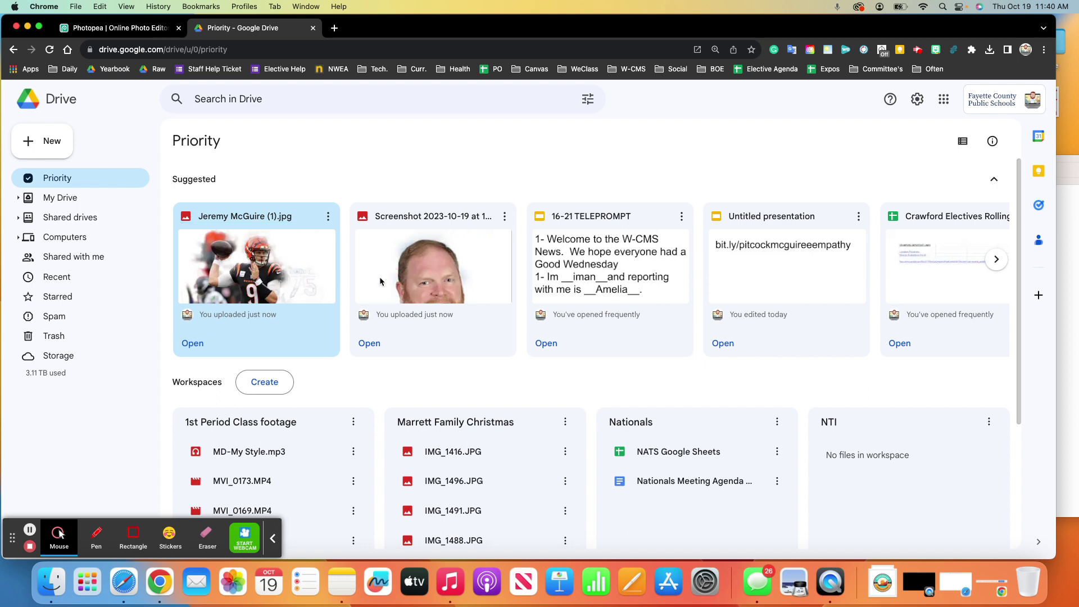
pyautogui.rightClick(248, 269)
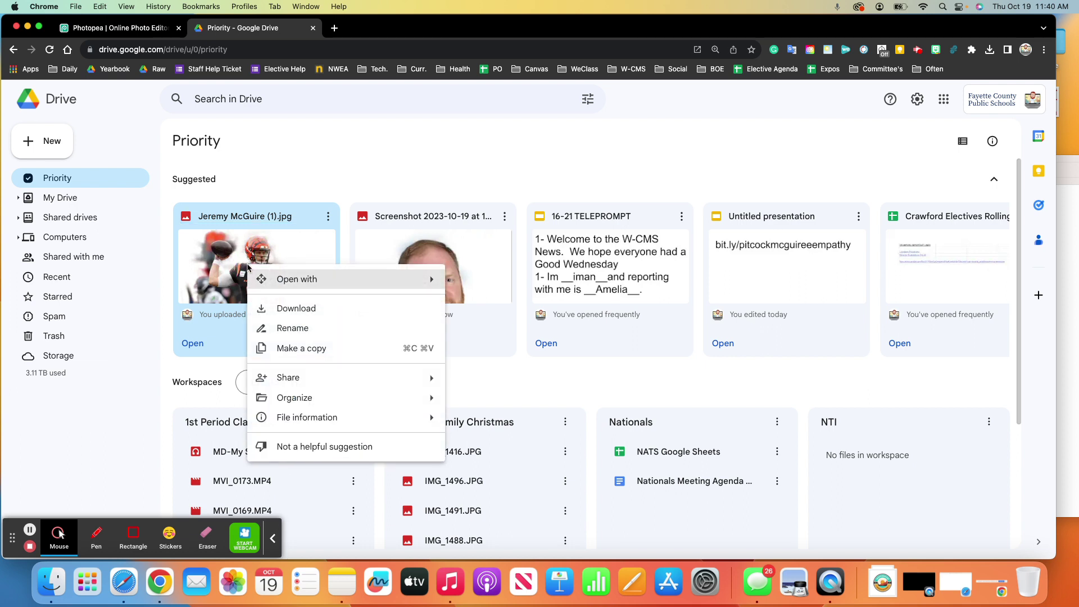
pyautogui.click(307, 312)
pyautogui.rightClick(441, 290)
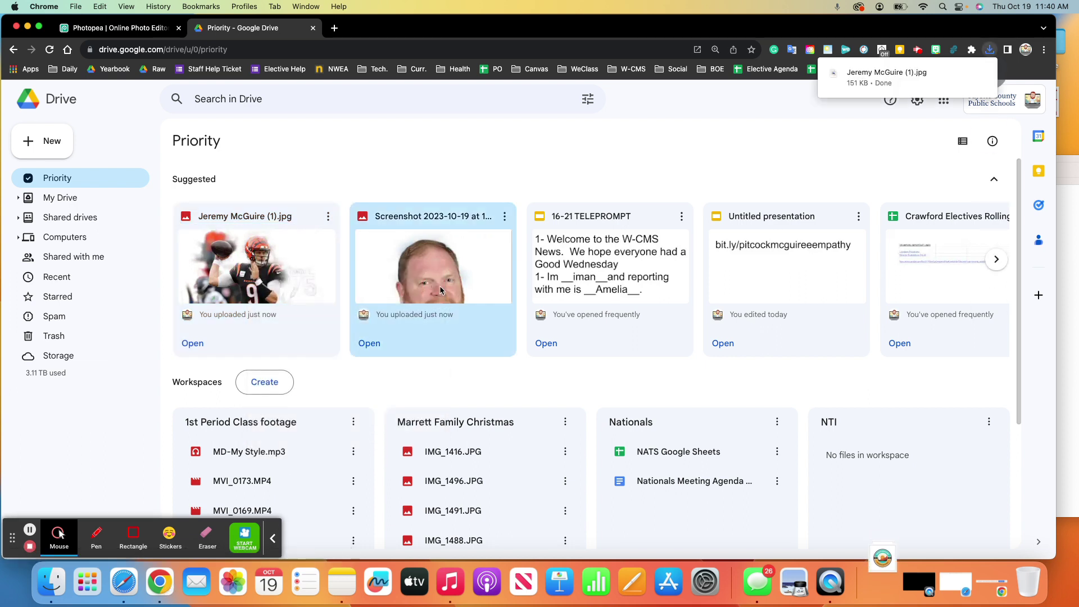
pyautogui.click(487, 331)
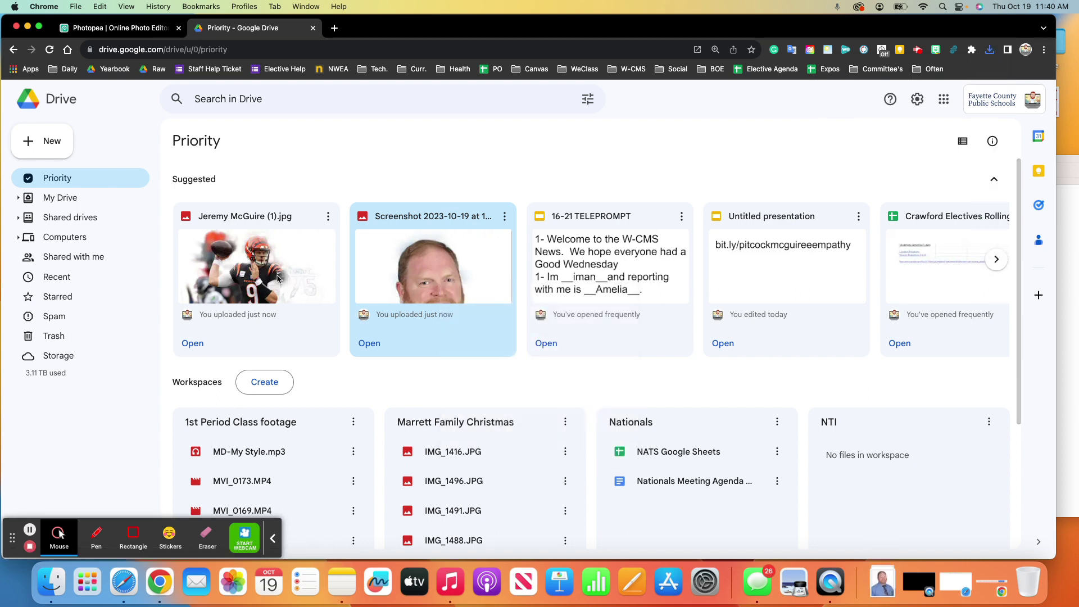
pyautogui.click(149, 28)
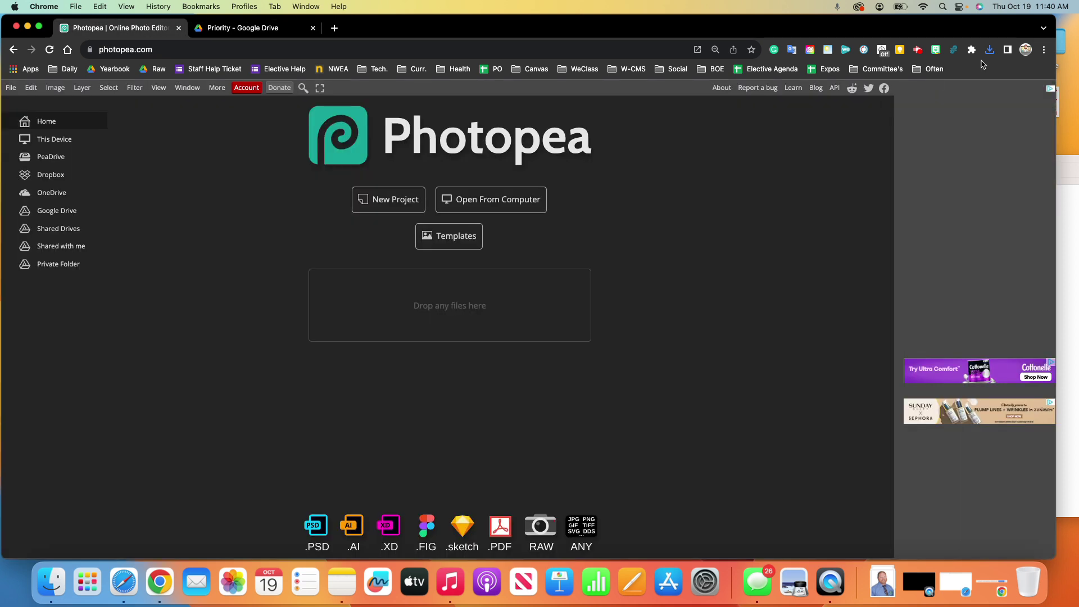
# Open the quarterback photo from Downloads in Photopea.
pyautogui.click(990, 51)
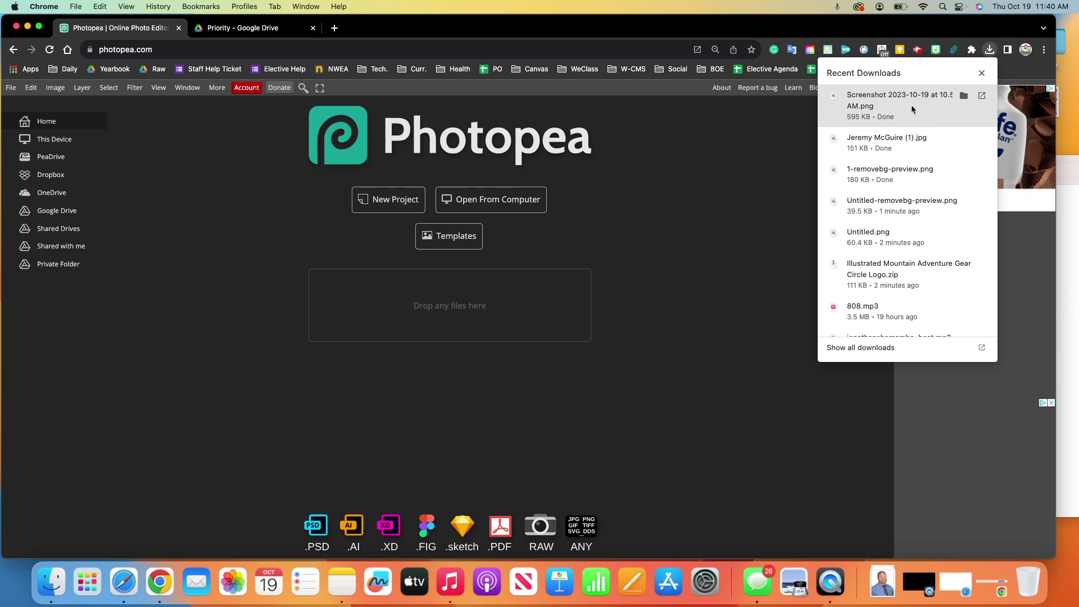
pyautogui.click(10, 87)
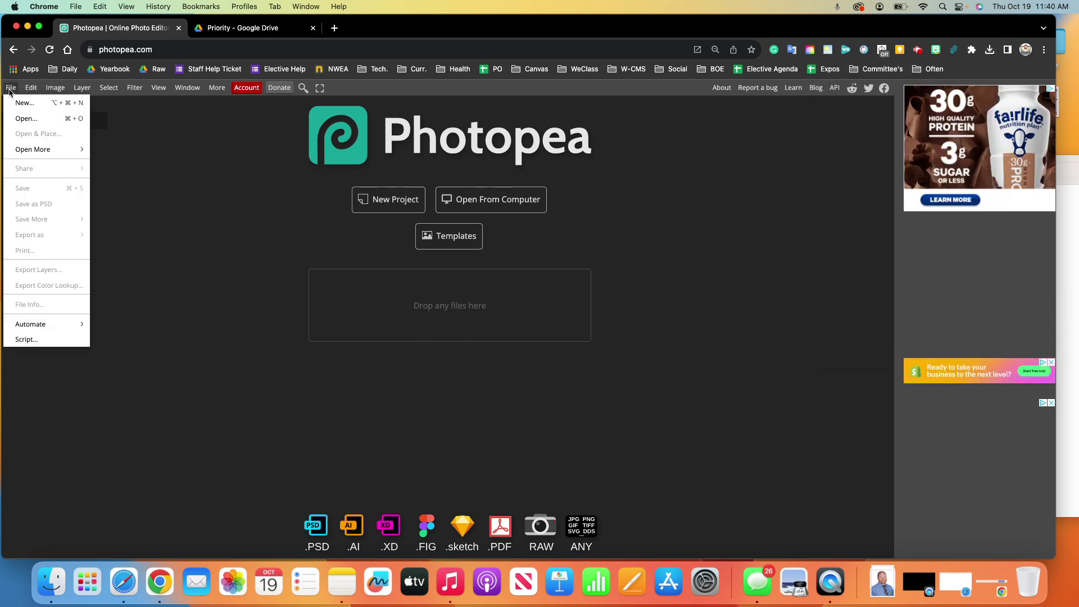
pyautogui.click(25, 119)
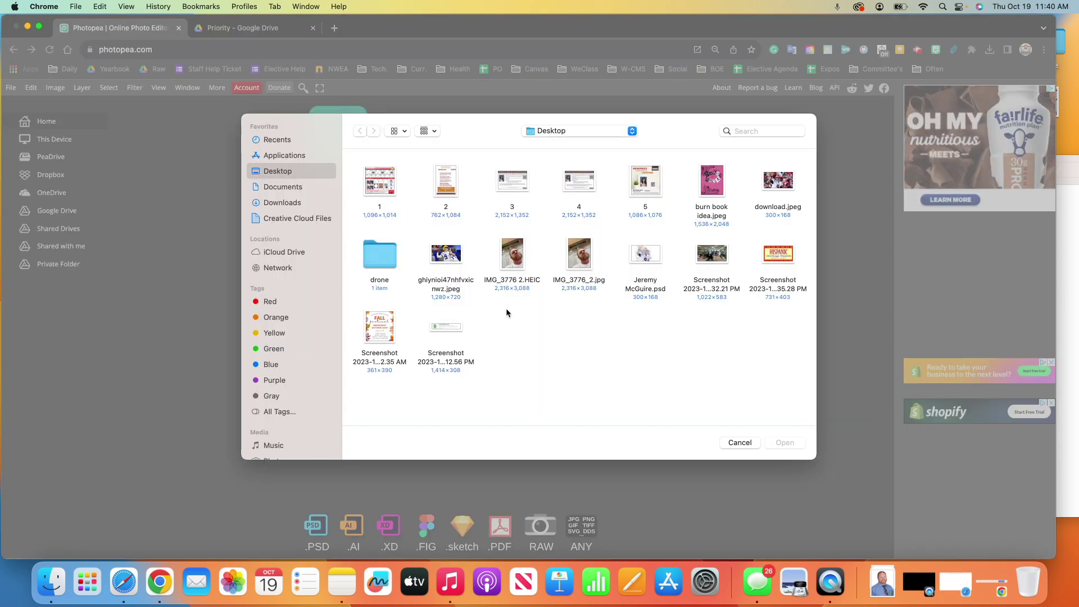
pyautogui.click(278, 203)
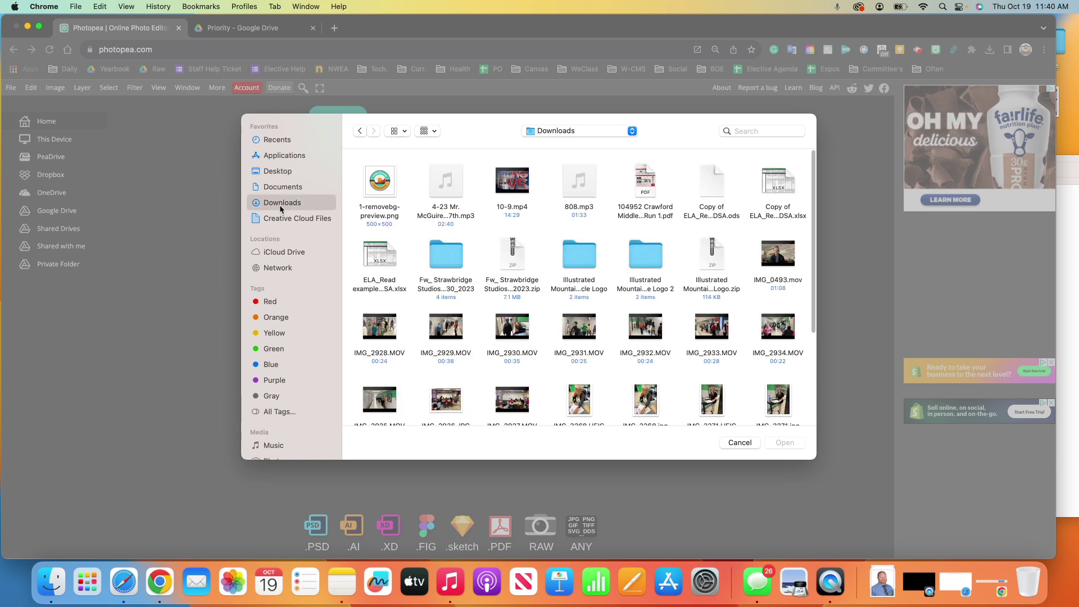
pyautogui.scroll(-5, 575, 246)
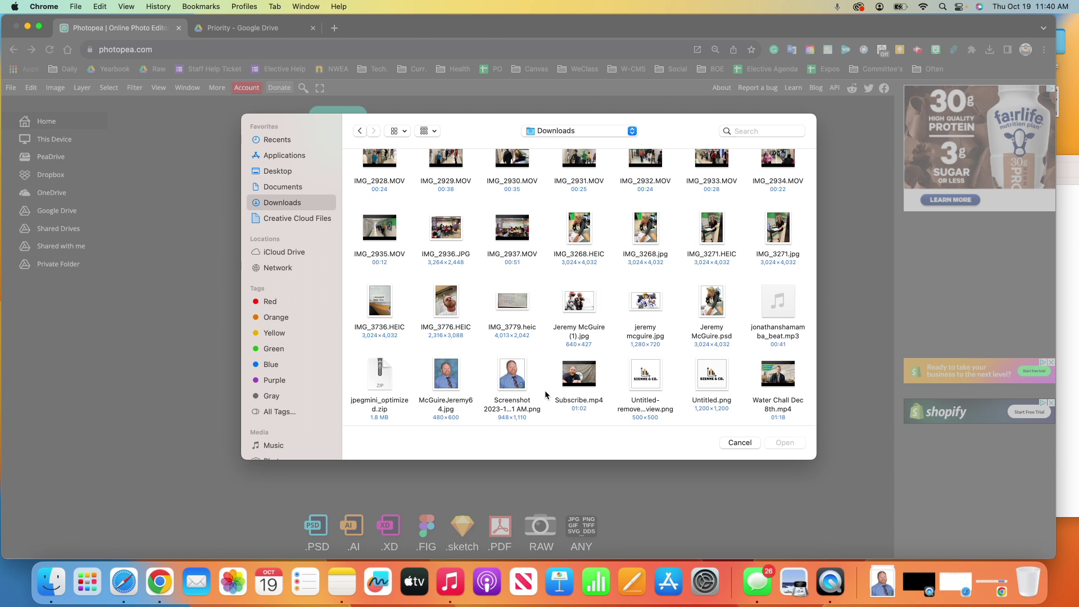
pyautogui.doubleClick(585, 309)
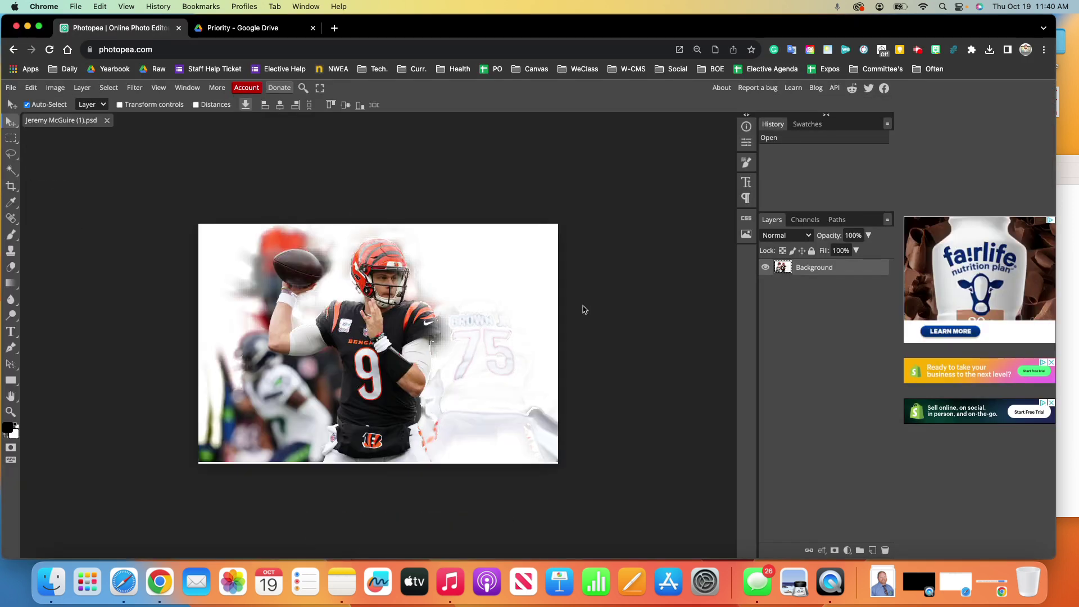
# Start Select > Magic Cut on the photo.
pyautogui.press('super+equal')
pyautogui.press('super+minus')
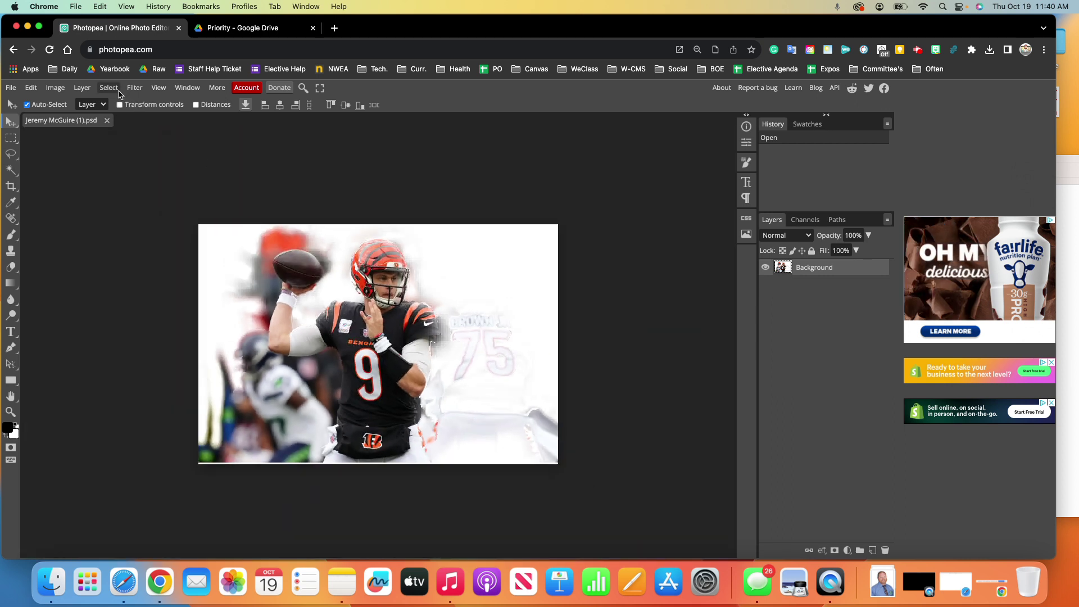
pyautogui.click(118, 90)
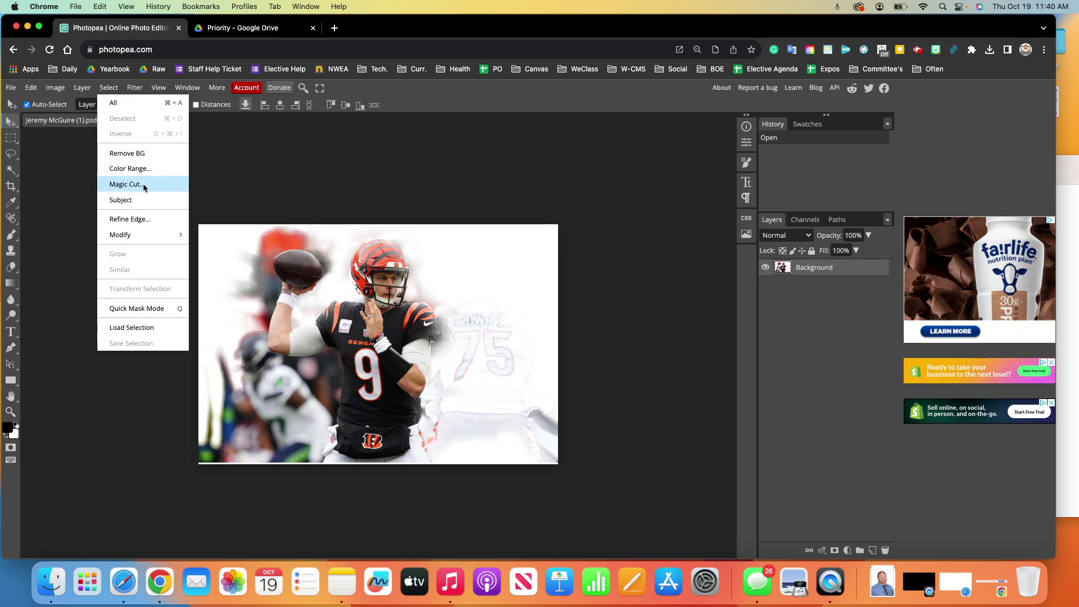
pyautogui.click(126, 184)
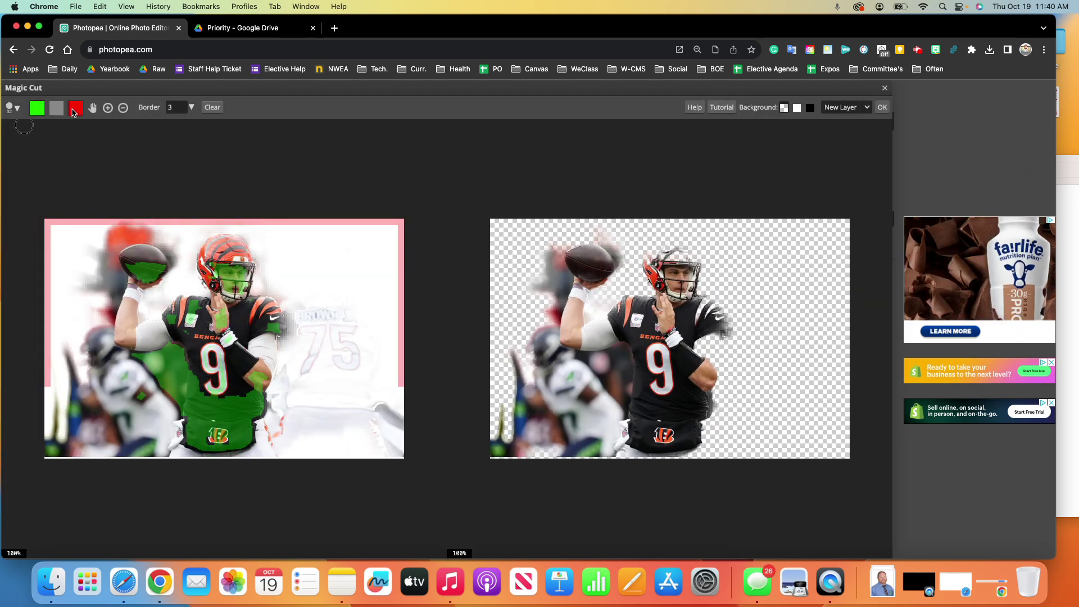
# Mark the faded 75 jersey and football area as background, keep the jersey, and enlarge the brush.
pyautogui.click(75, 109)
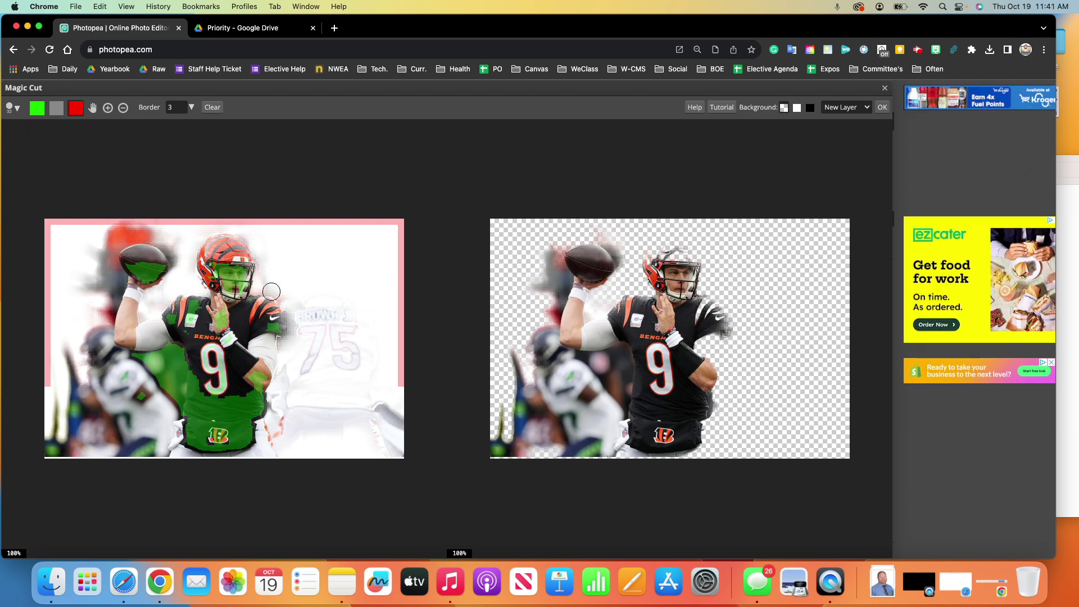
pyautogui.moveTo(327, 322)
pyautogui.mouseDown()
pyautogui.moveTo(307, 303)
pyautogui.moveTo(313, 382)
pyautogui.moveTo(332, 309)
pyautogui.moveTo(330, 344)
pyautogui.mouseUp()
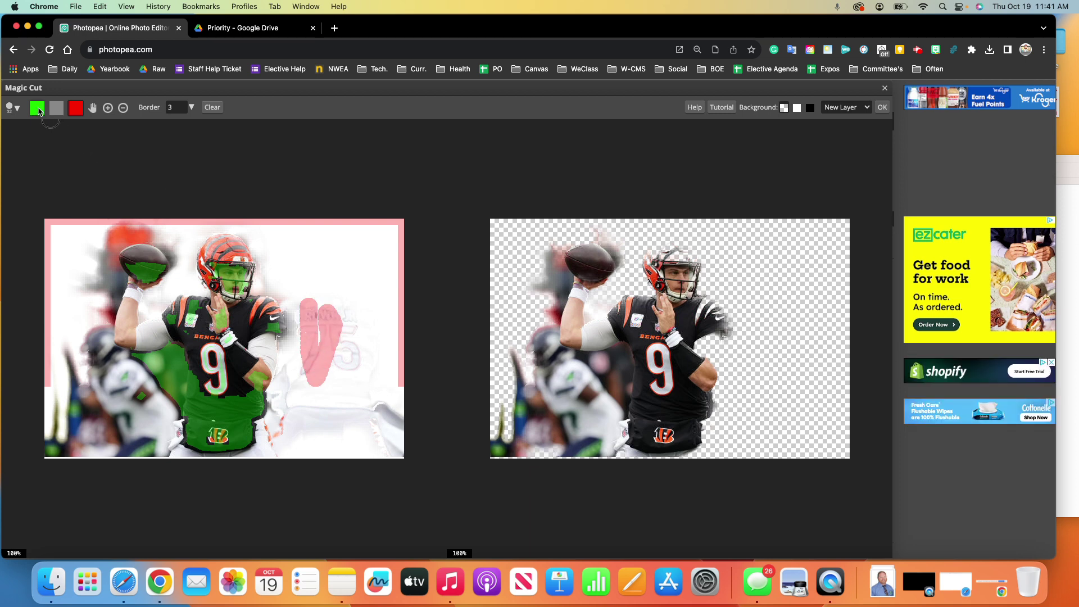
pyautogui.moveTo(260, 315)
pyautogui.mouseDown()
pyautogui.moveTo(267, 355)
pyautogui.moveTo(257, 376)
pyautogui.moveTo(254, 336)
pyautogui.moveTo(239, 380)
pyautogui.moveTo(251, 396)
pyautogui.moveTo(247, 377)
pyautogui.mouseUp()
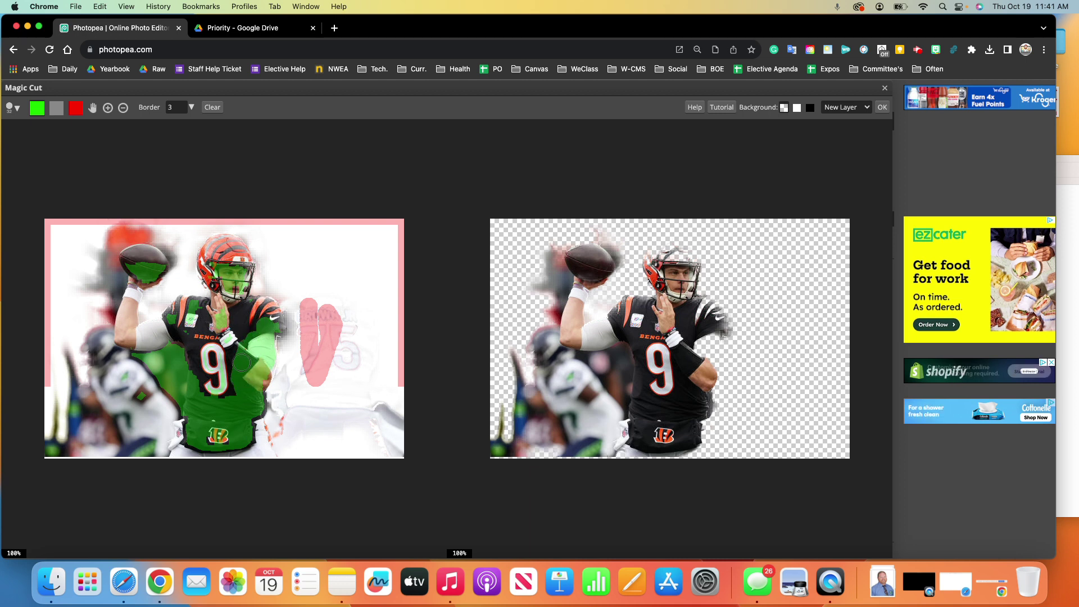
pyautogui.click(76, 111)
pyautogui.moveTo(115, 241)
pyautogui.mouseDown()
pyautogui.moveTo(158, 236)
pyautogui.moveTo(180, 270)
pyautogui.mouseUp()
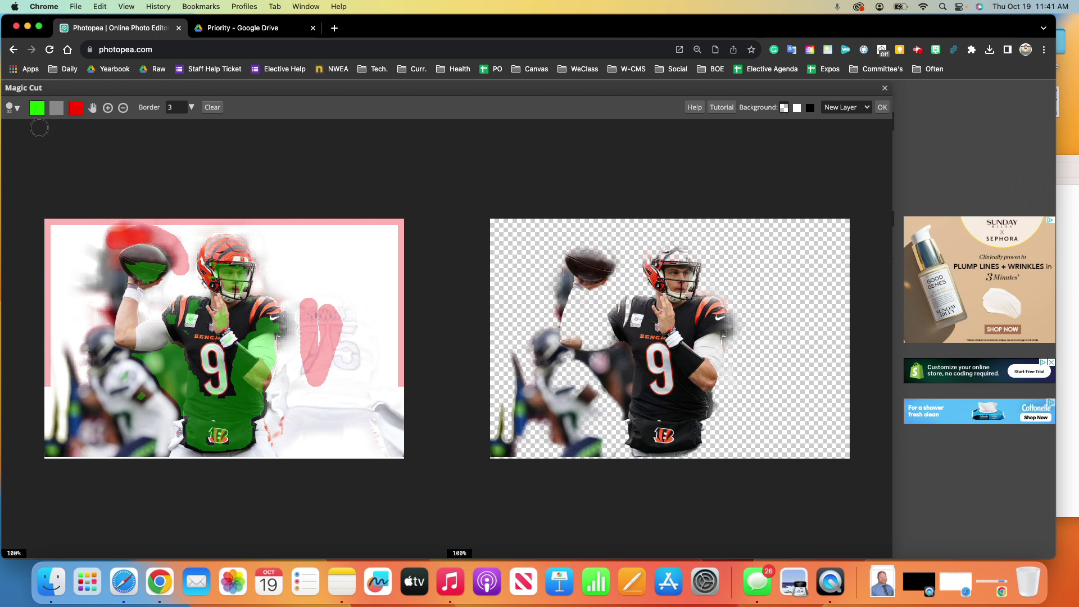
pyautogui.click(13, 107)
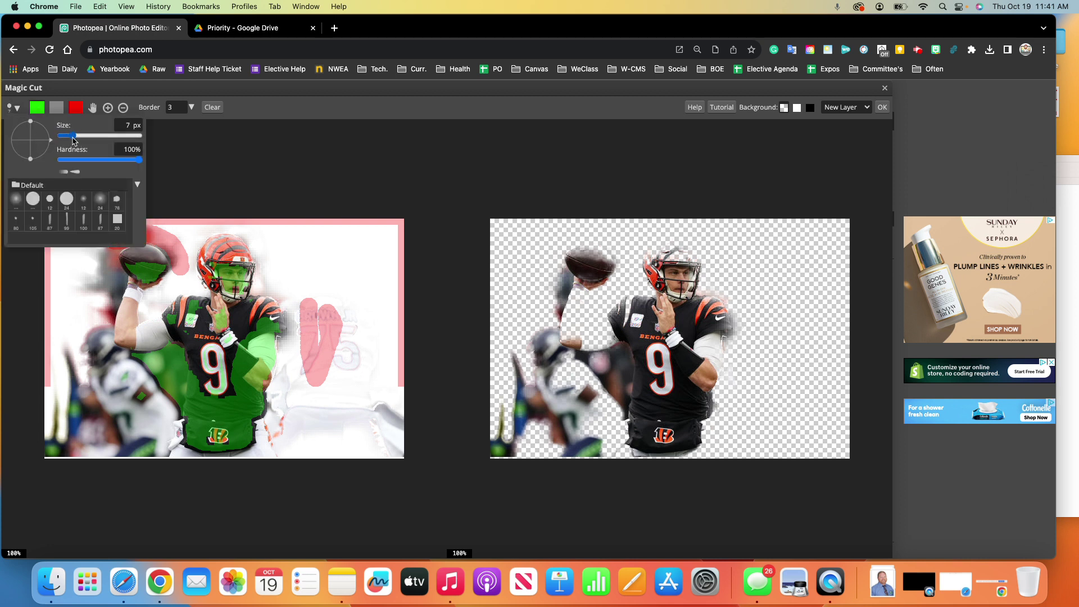
pyautogui.press(']')
pyautogui.press(']')
pyautogui.press(']')
pyautogui.click(239, 189)
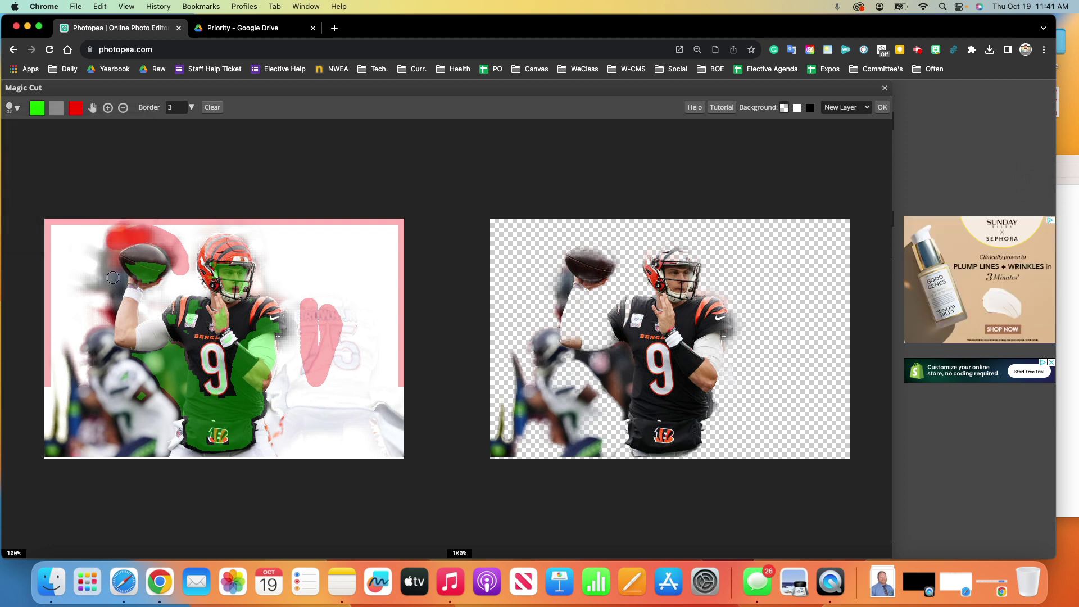
# Keep the hand and raised arm, and mark the blurred players at left as background.
pyautogui.moveTo(139, 285); pyautogui.dragTo(135, 295)
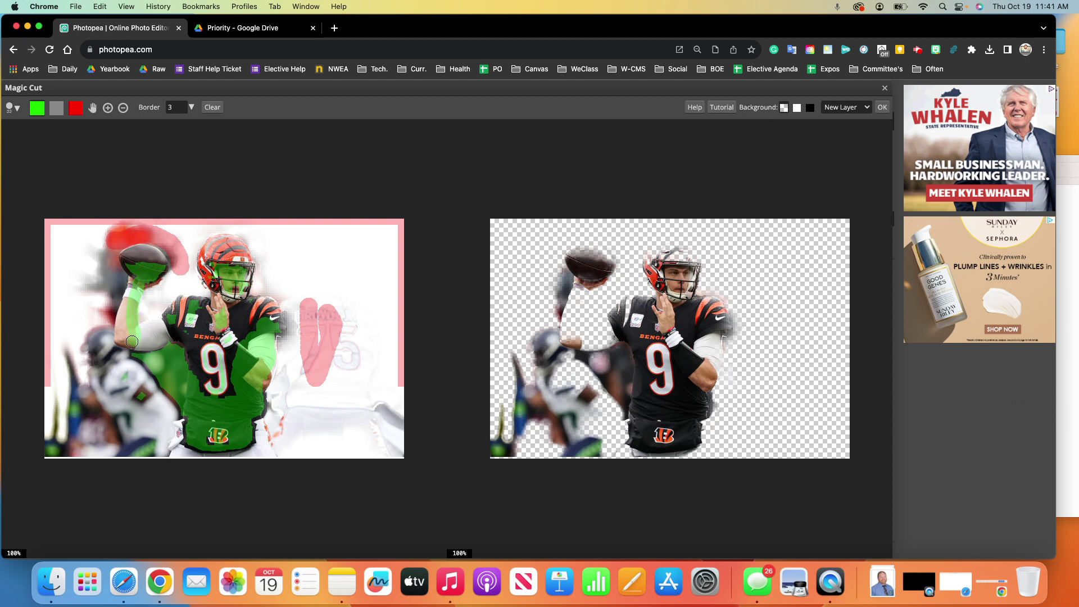
pyautogui.moveTo(124, 319); pyautogui.dragTo(135, 270)
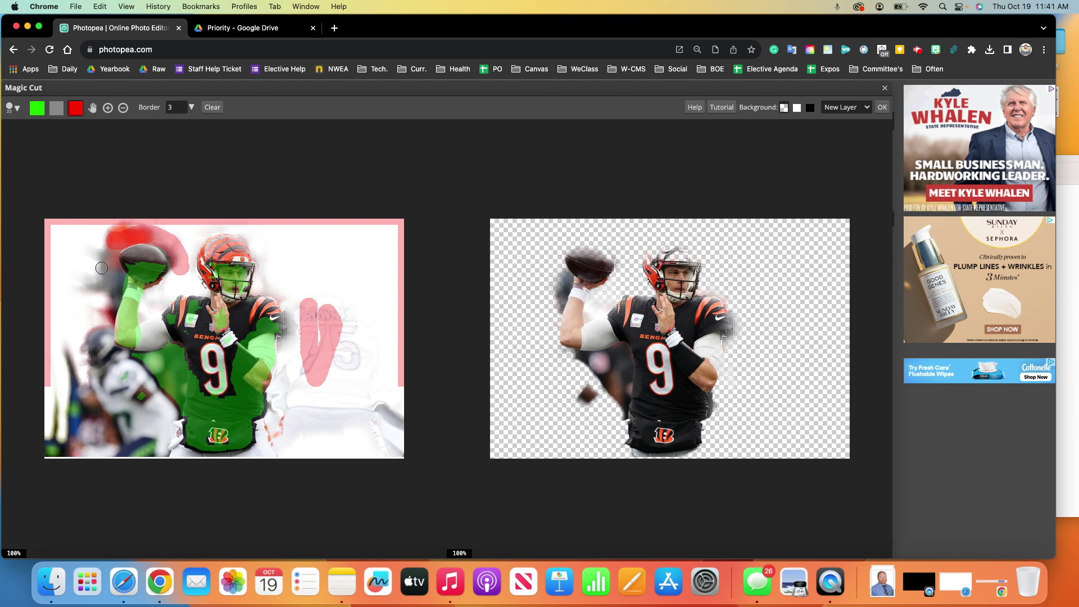
pyautogui.moveTo(104, 286)
pyautogui.mouseDown()
pyautogui.moveTo(108, 305)
pyautogui.moveTo(115, 277)
pyautogui.moveTo(97, 246)
pyautogui.mouseUp()
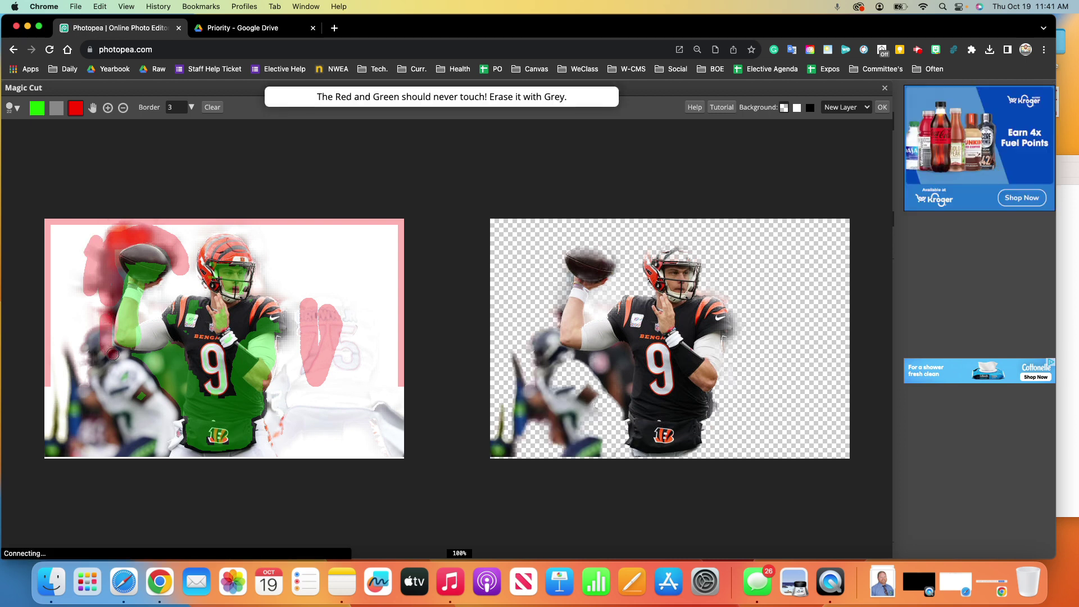
pyautogui.moveTo(129, 360); pyautogui.dragTo(139, 359)
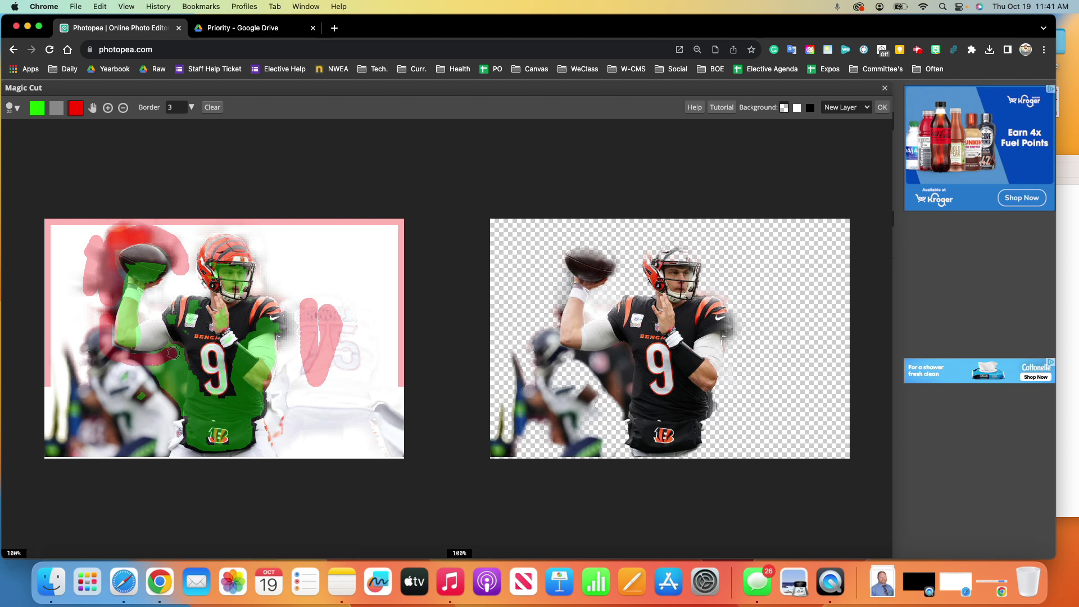
pyautogui.moveTo(179, 397); pyautogui.dragTo(175, 414)
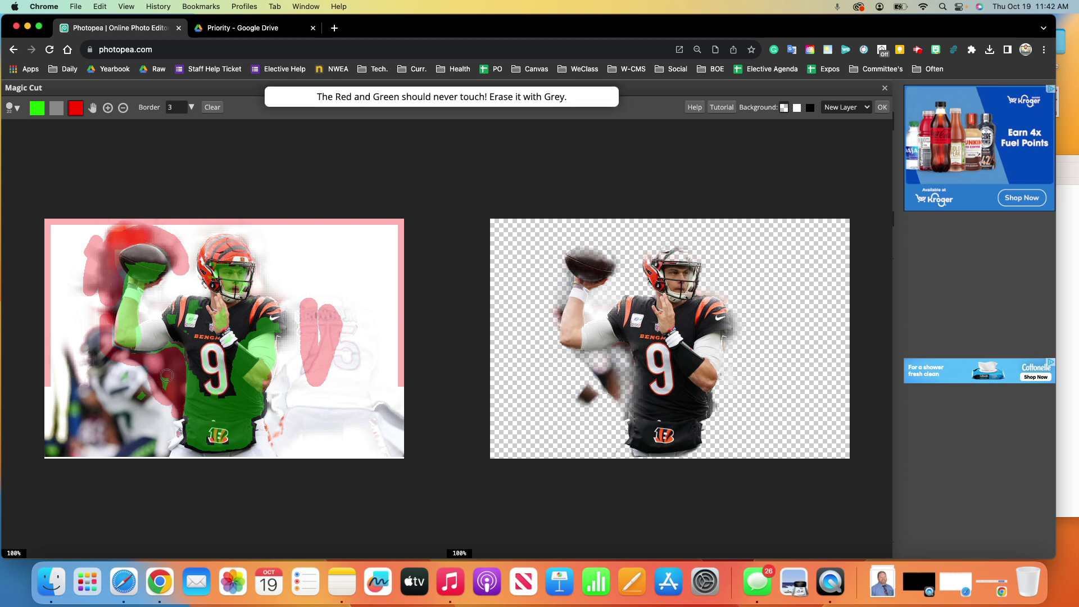
pyautogui.moveTo(167, 375)
pyautogui.mouseDown()
pyautogui.moveTo(108, 361)
pyautogui.moveTo(86, 318)
pyautogui.moveTo(86, 368)
pyautogui.mouseUp()
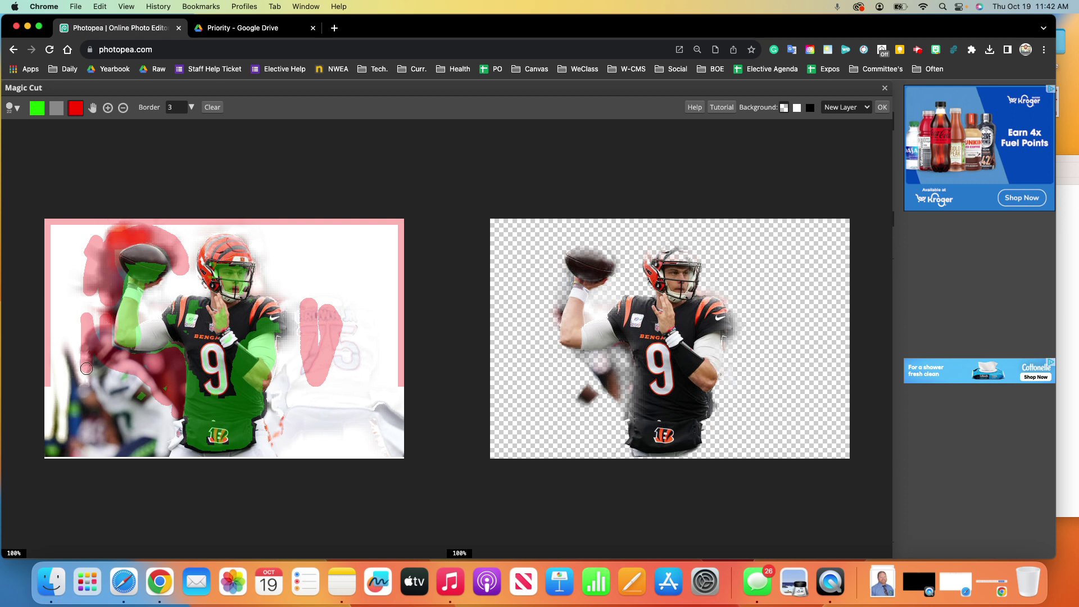
pyautogui.moveTo(124, 406)
pyautogui.mouseDown()
pyautogui.moveTo(153, 400)
pyautogui.moveTo(131, 398)
pyautogui.mouseUp()
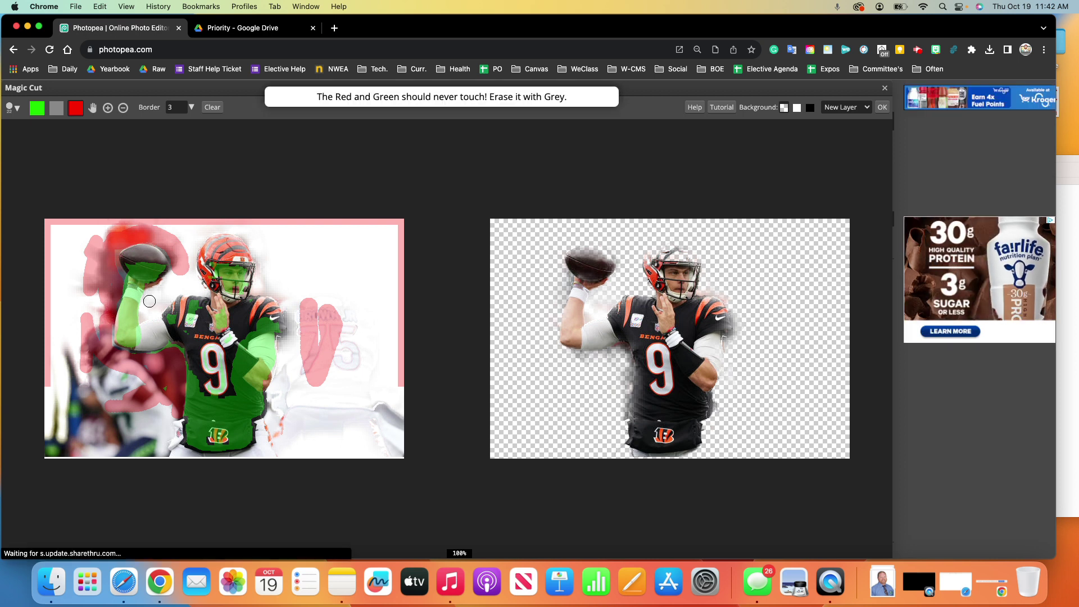
# Refine the throwing arm, helmet and shoulder edges, then apply the cutout.
pyautogui.moveTo(145, 313); pyautogui.dragTo(163, 295)
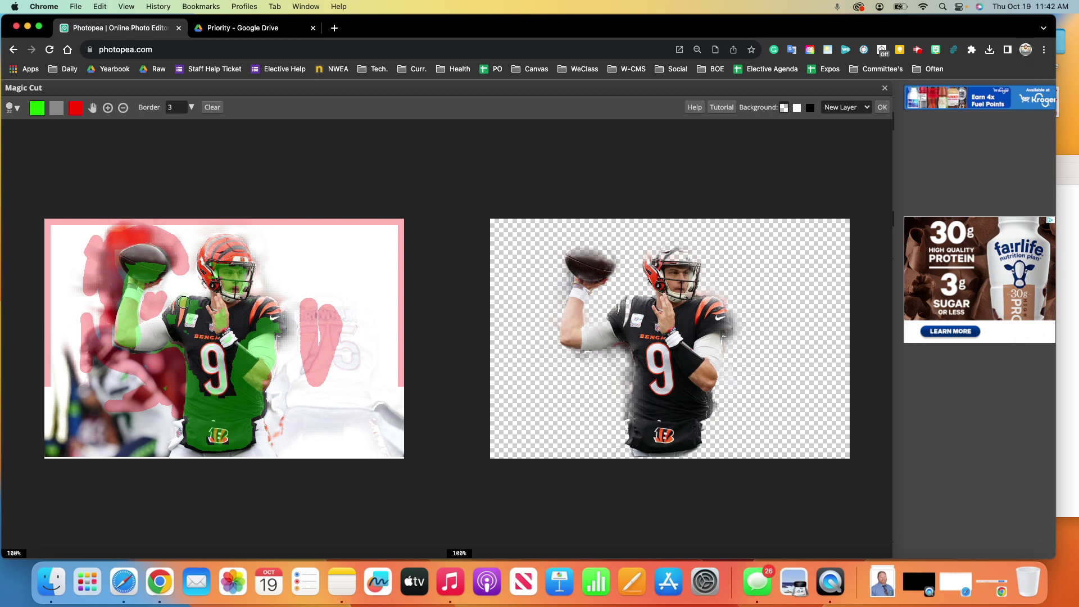
pyautogui.click(180, 324)
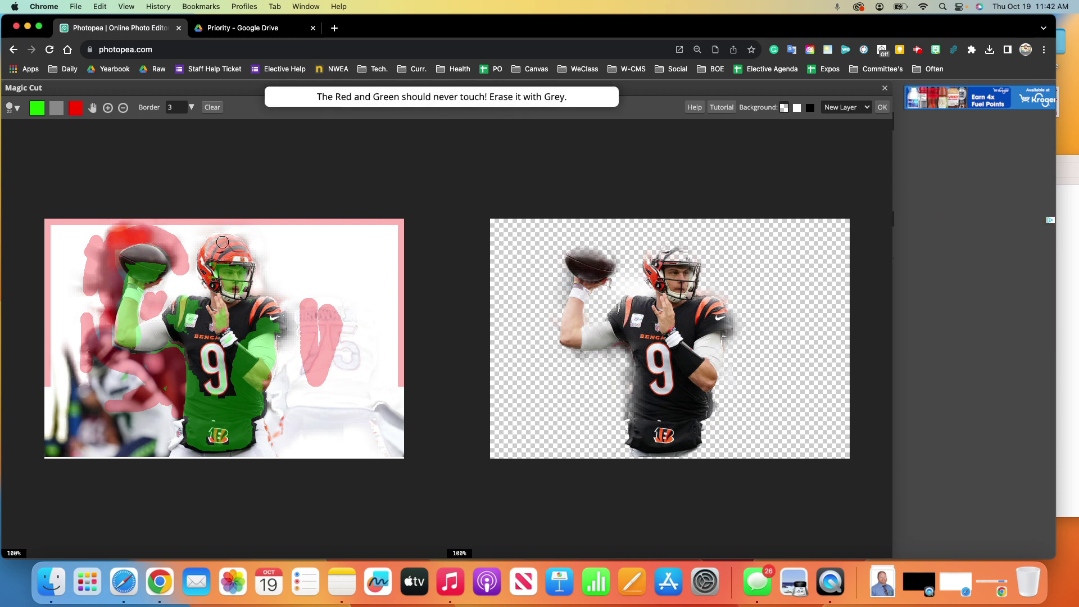
pyautogui.moveTo(223, 241); pyautogui.dragTo(234, 242)
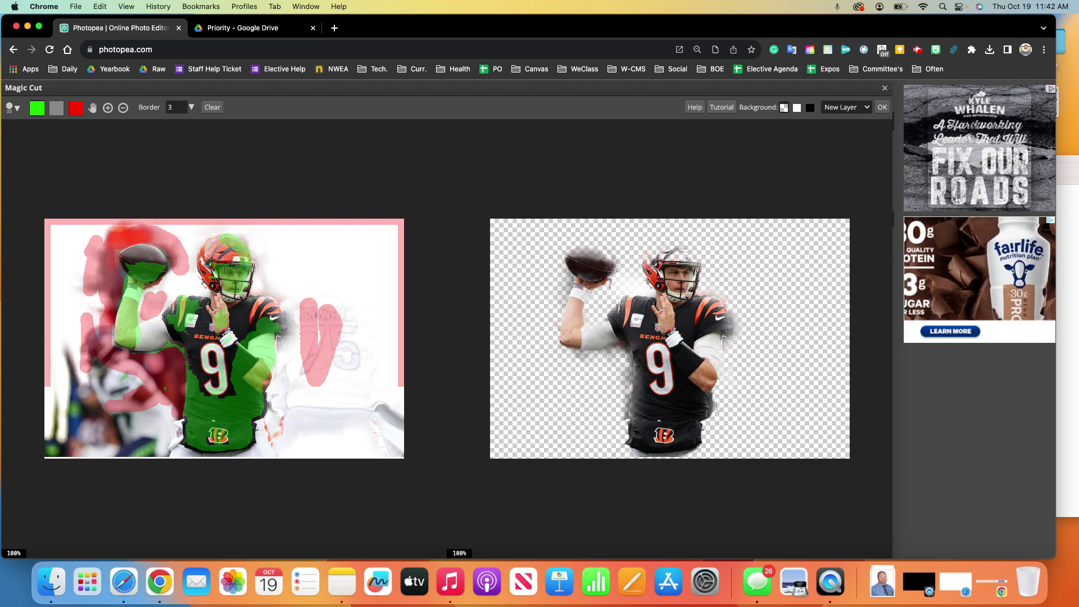
pyautogui.moveTo(220, 240)
pyautogui.mouseDown()
pyautogui.moveTo(213, 276)
pyautogui.moveTo(225, 247)
pyautogui.mouseUp()
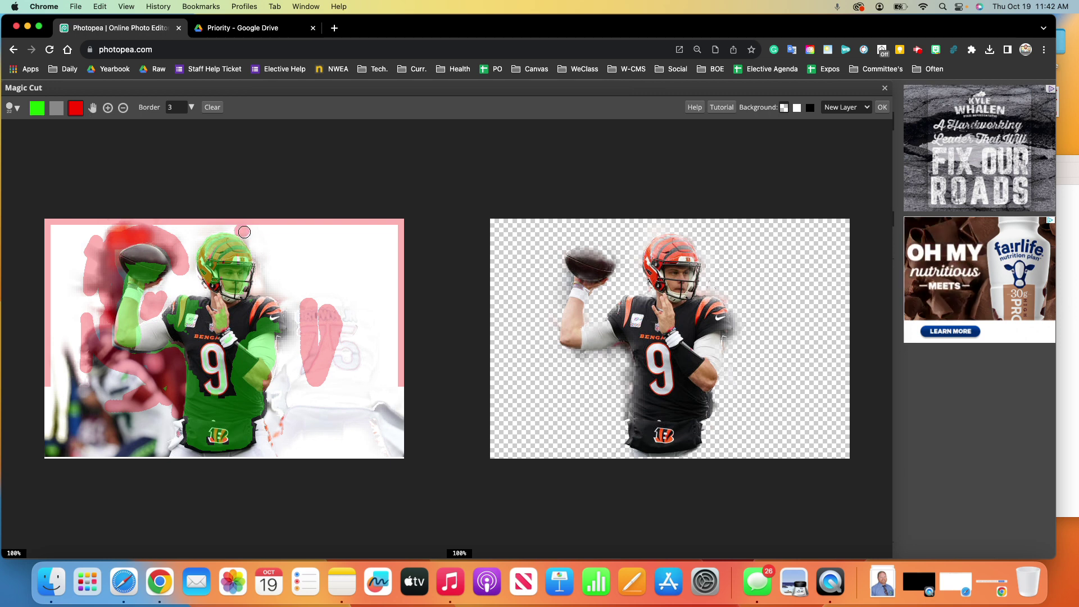
pyautogui.moveTo(245, 235); pyautogui.dragTo(266, 282)
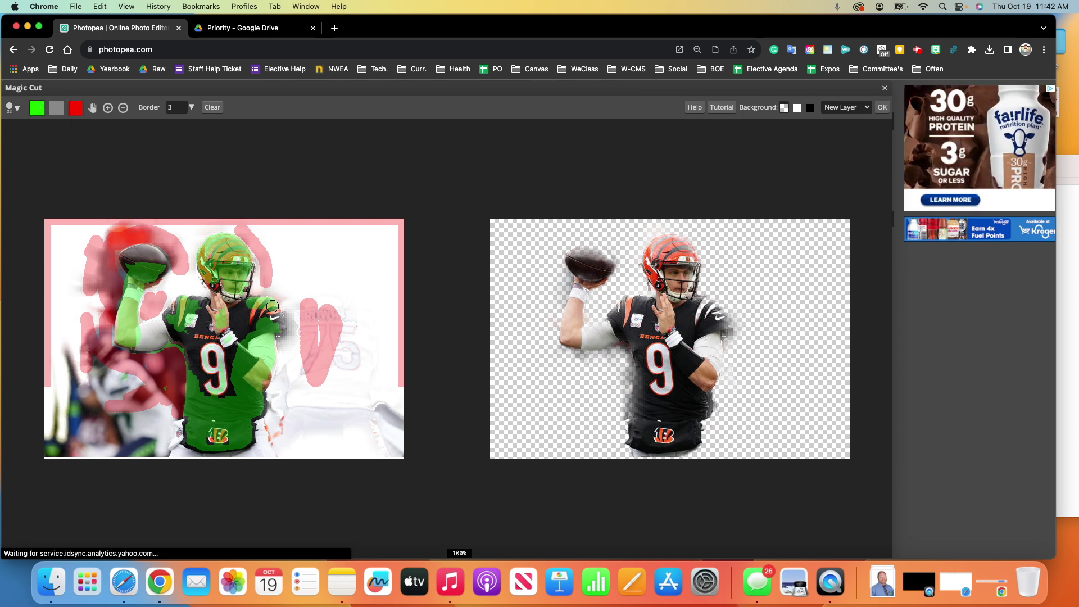
pyautogui.moveTo(273, 306)
pyautogui.mouseDown()
pyautogui.moveTo(267, 330)
pyautogui.moveTo(264, 308)
pyautogui.moveTo(248, 335)
pyautogui.moveTo(250, 314)
pyautogui.moveTo(242, 353)
pyautogui.mouseUp()
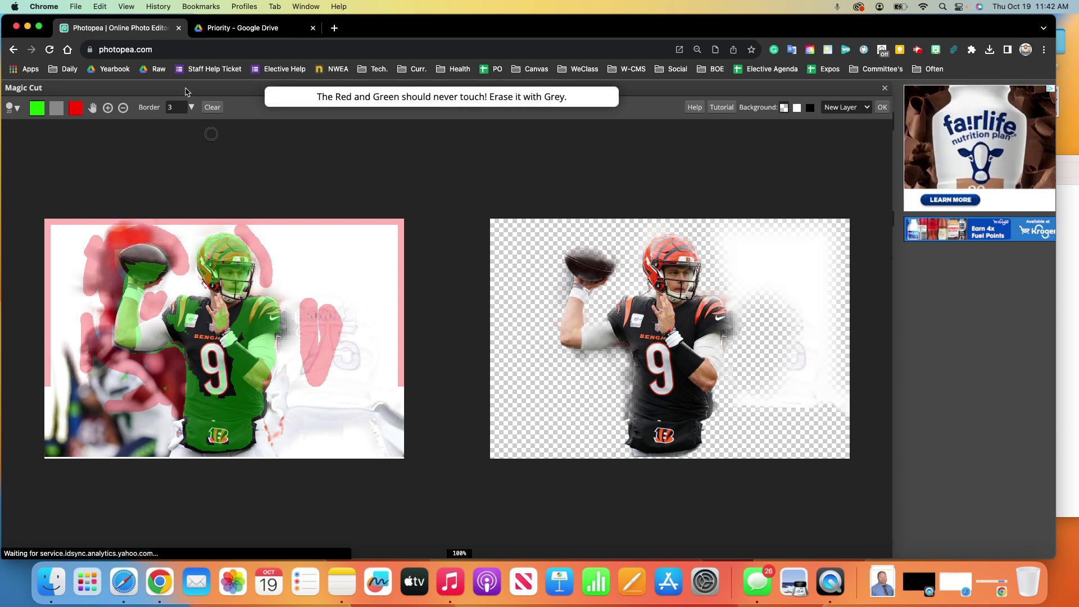
pyautogui.press('Return')
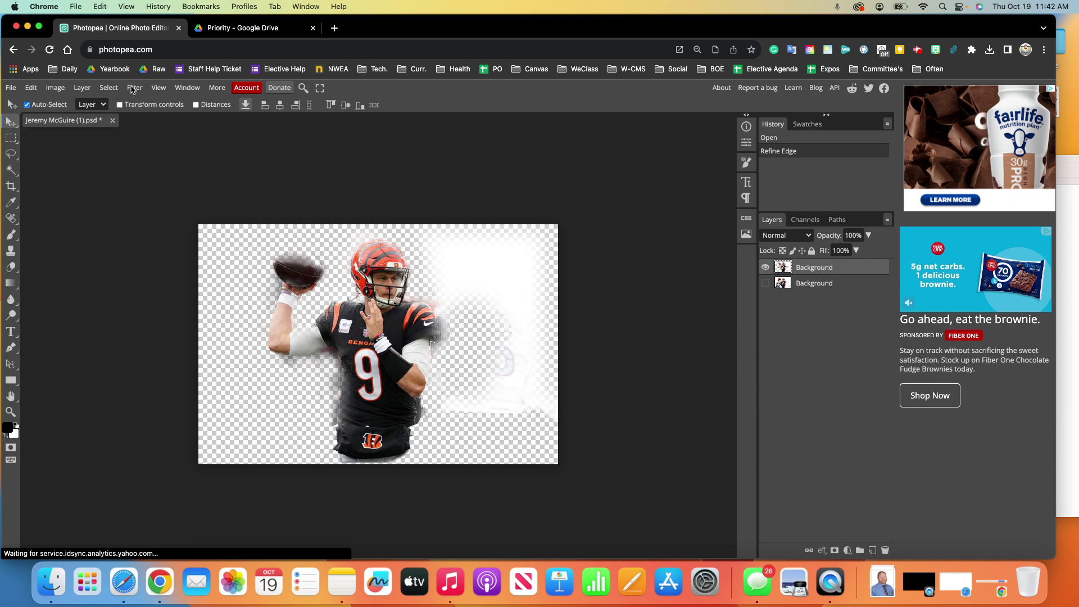
# Place 1-removebg-preview.png into the photo, scaled to about 30.5% in the lower-right corner.
pyautogui.click(243, 29)
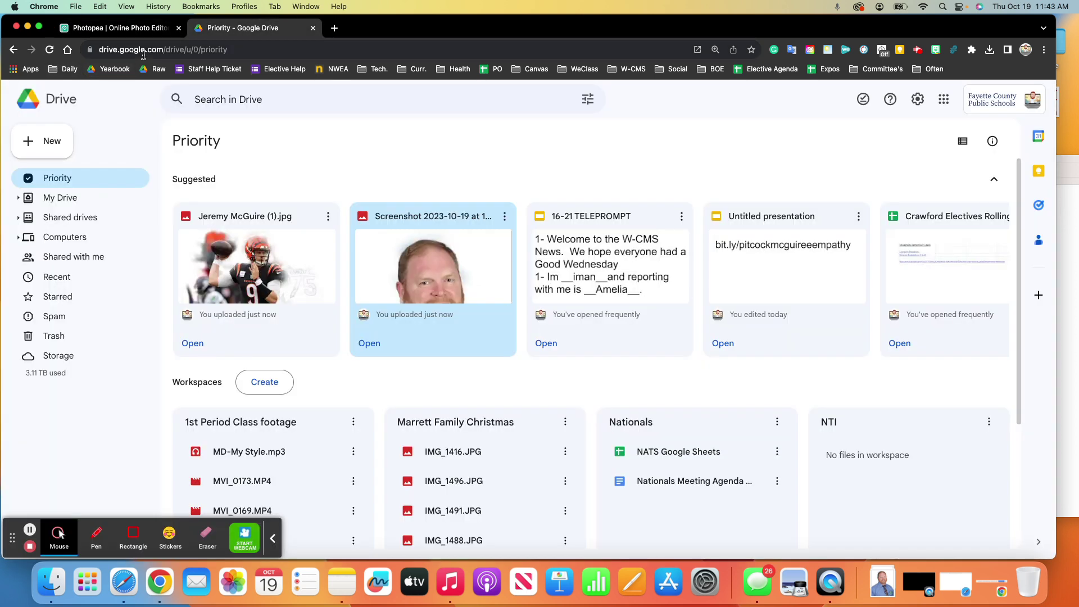
pyautogui.click(116, 28)
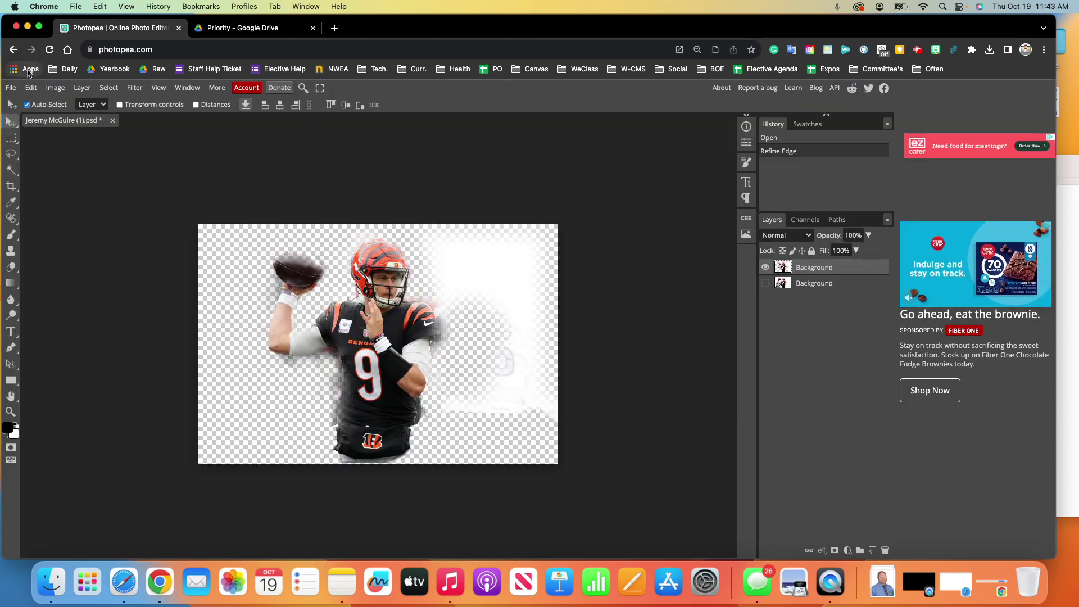
pyautogui.click(11, 87)
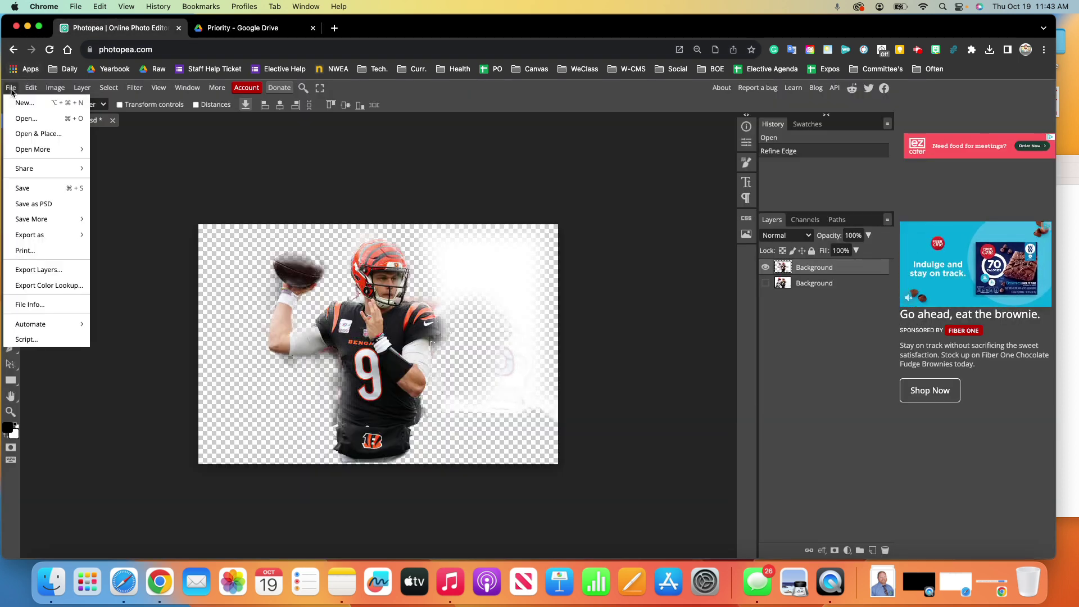
pyautogui.click(27, 134)
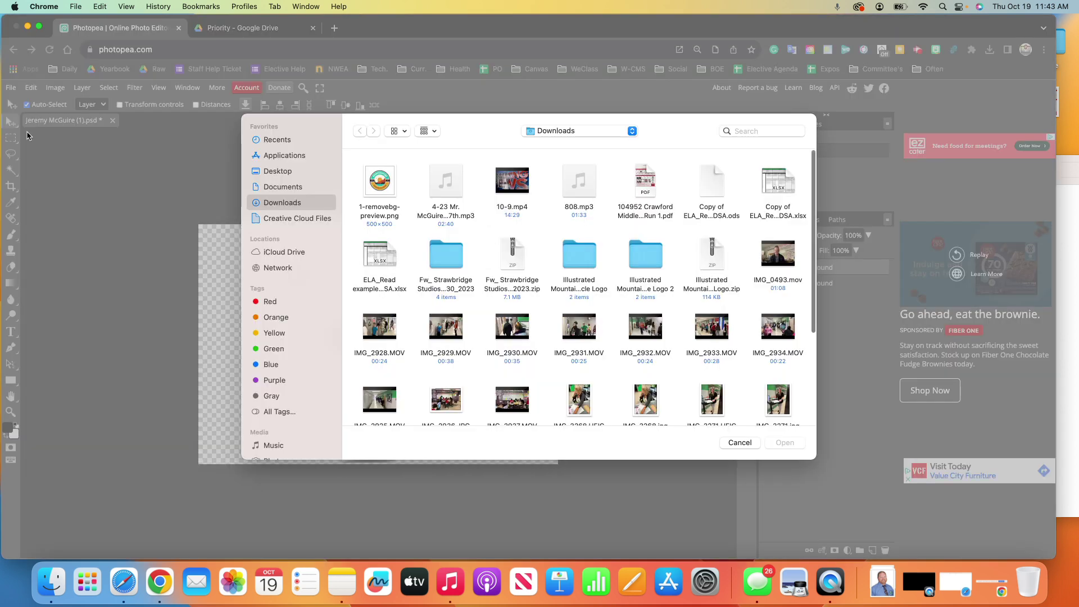
pyautogui.doubleClick(386, 195)
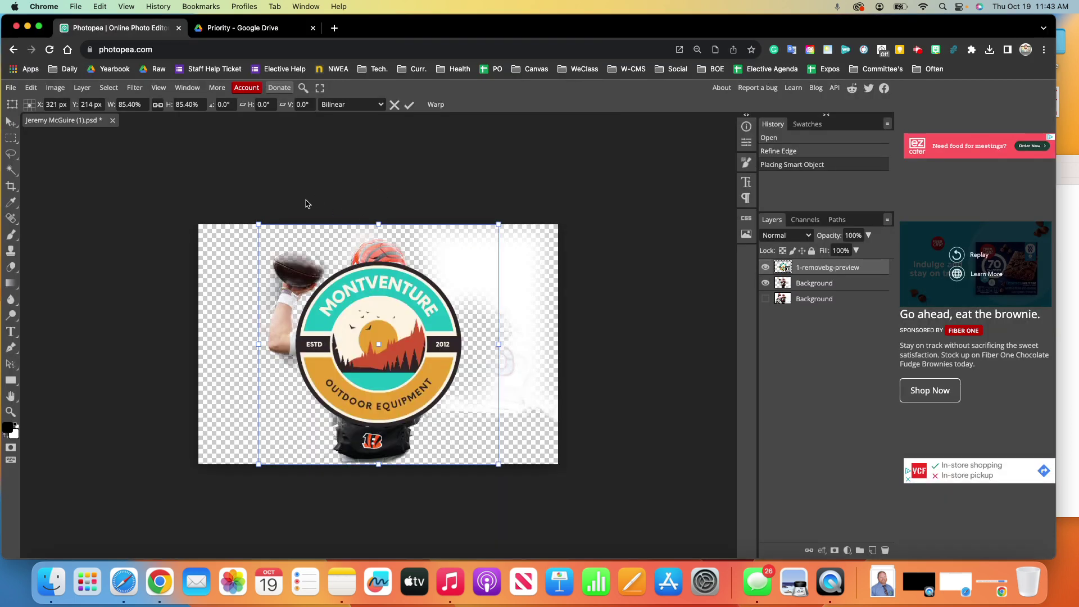
pyautogui.moveTo(258, 225); pyautogui.dragTo(421, 366)
pyautogui.moveTo(454, 412); pyautogui.dragTo(513, 437)
pyautogui.moveTo(465, 383); pyautogui.dragTo(468, 388)
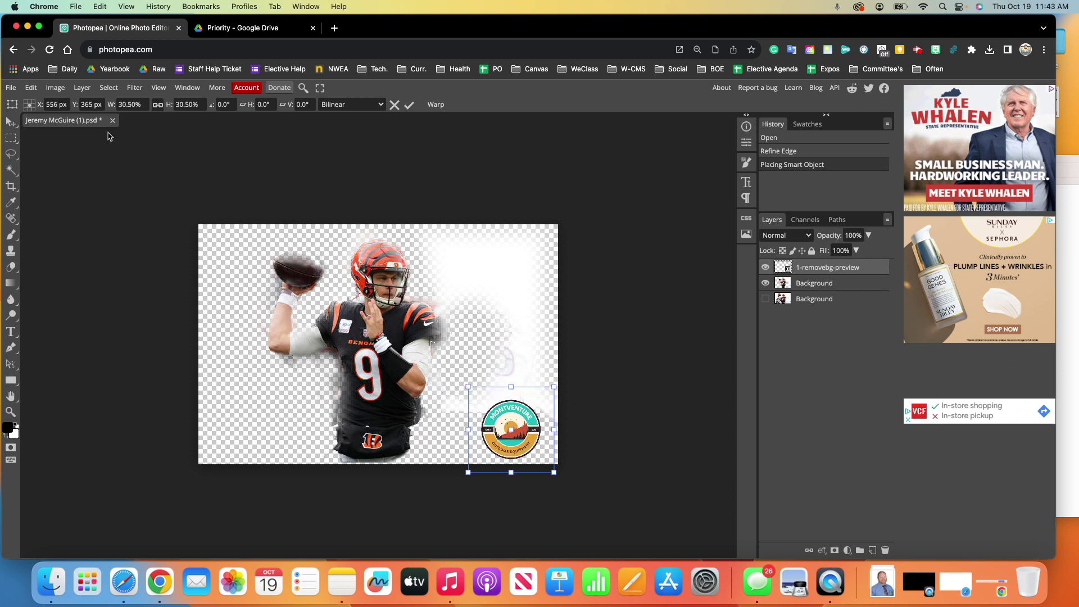
# Export the composite as 'Pic 1 with Logo.jpg' at 100% JPG quality.
pyautogui.click(10, 88)
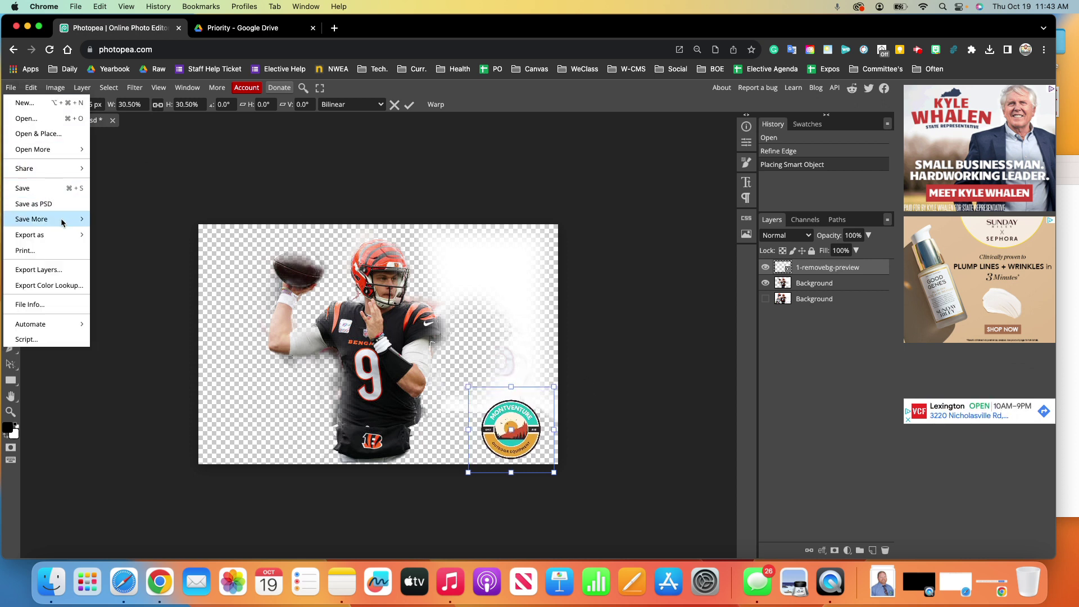
pyautogui.moveTo(64, 236)
pyautogui.click(115, 250)
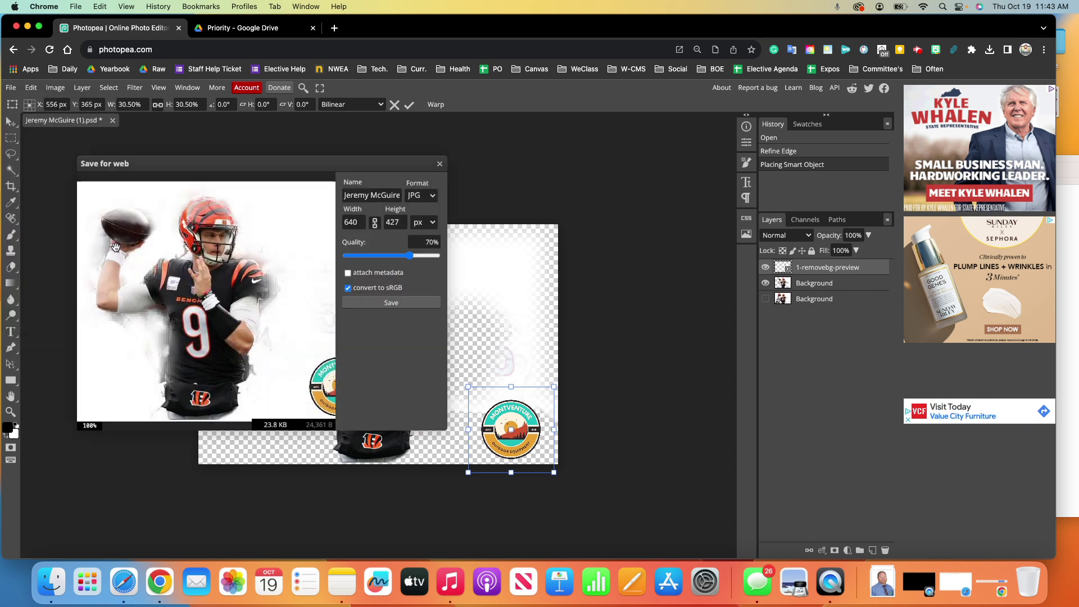
pyautogui.click(383, 195)
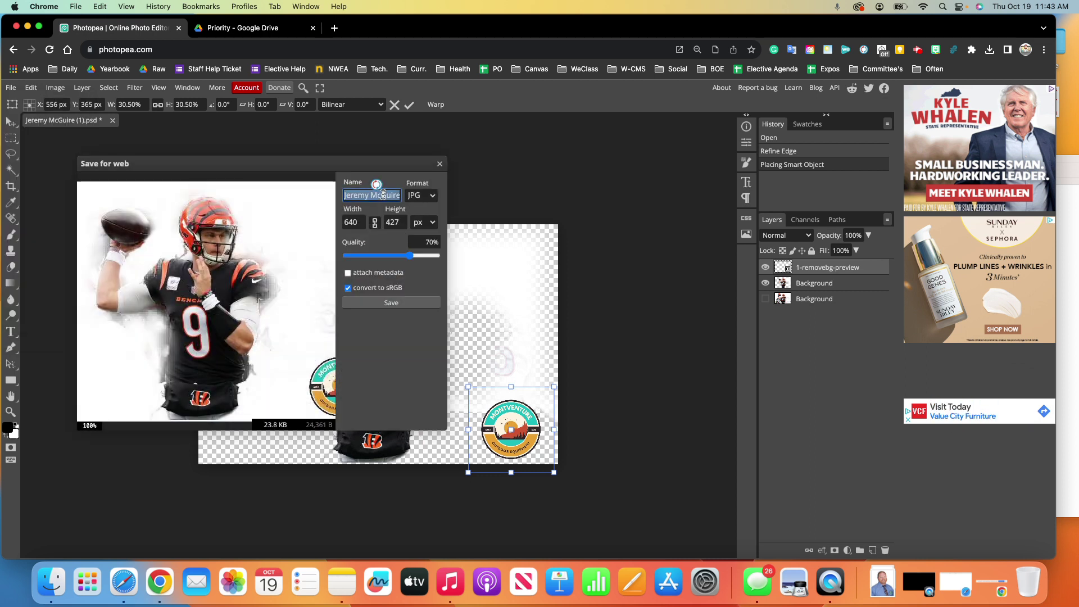
pyautogui.write('d')
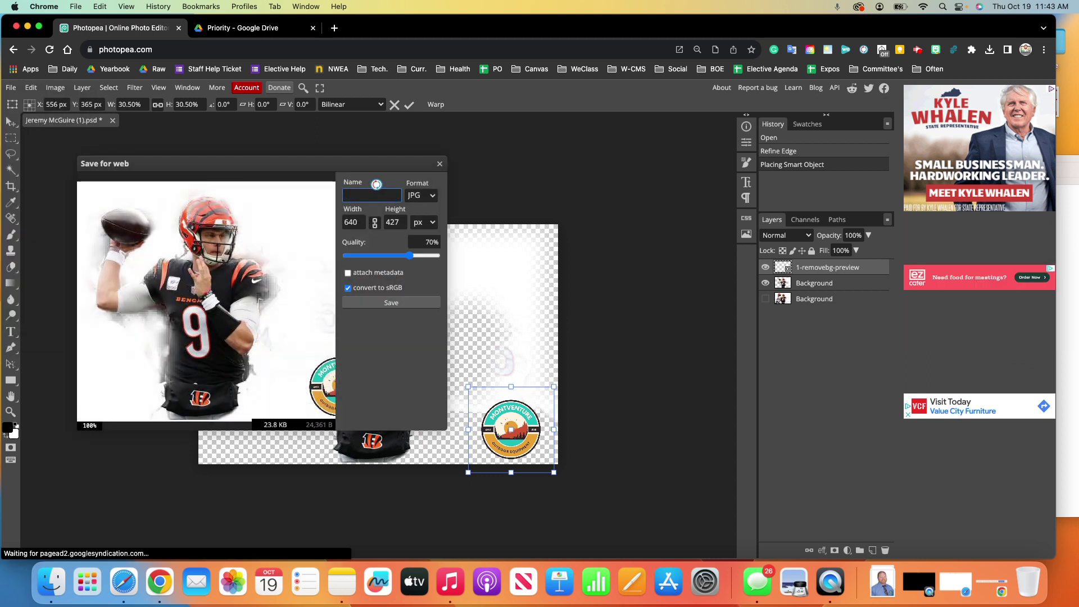
pyautogui.write('Pic 1 wi')
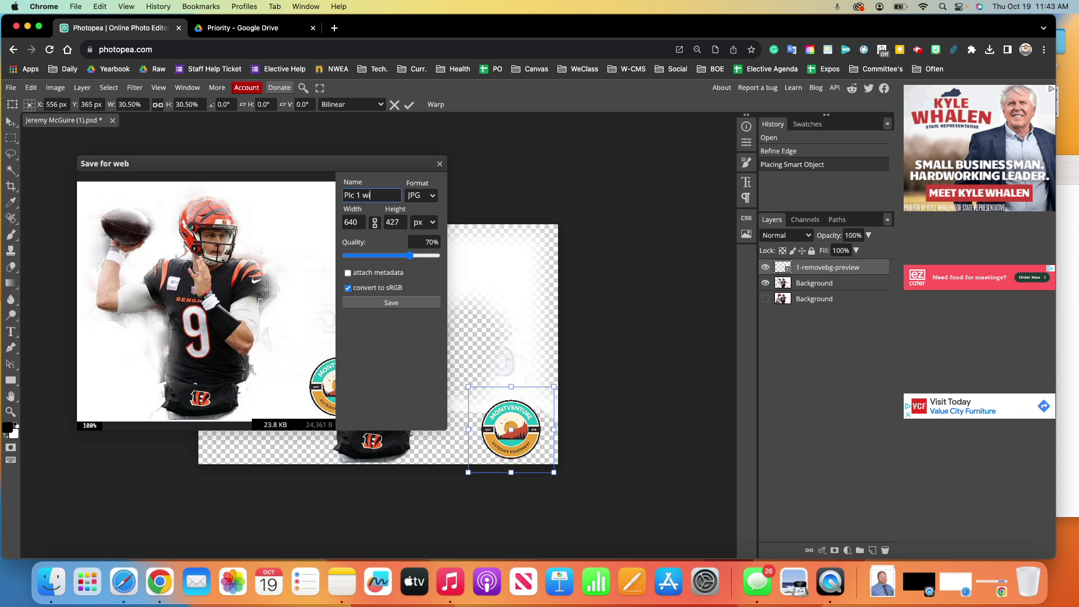
pyautogui.write('th Logo')
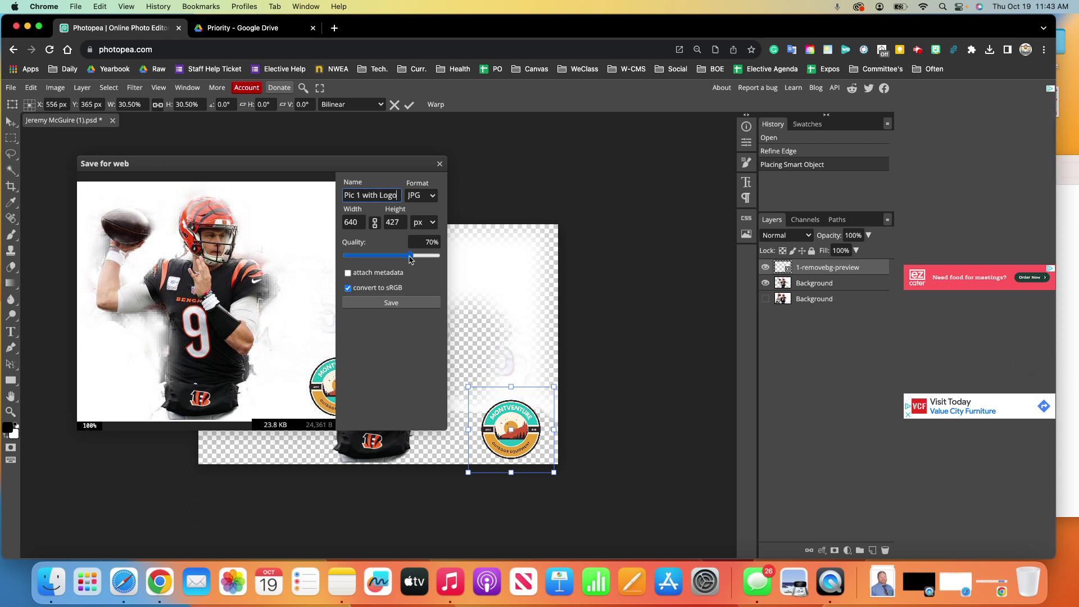
pyautogui.moveTo(411, 258); pyautogui.dragTo(474, 255)
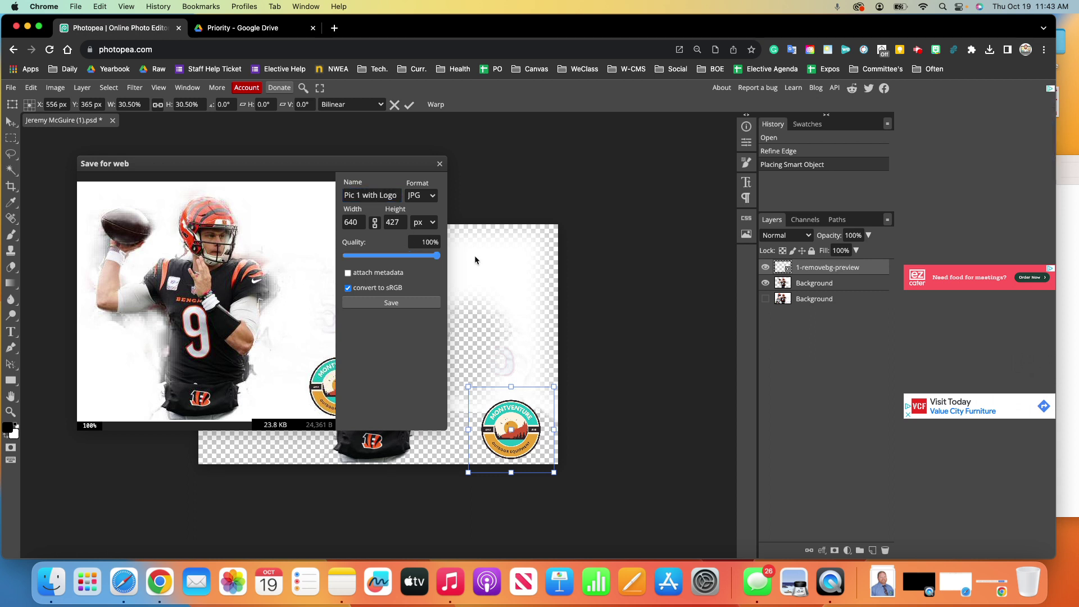
pyautogui.click(429, 303)
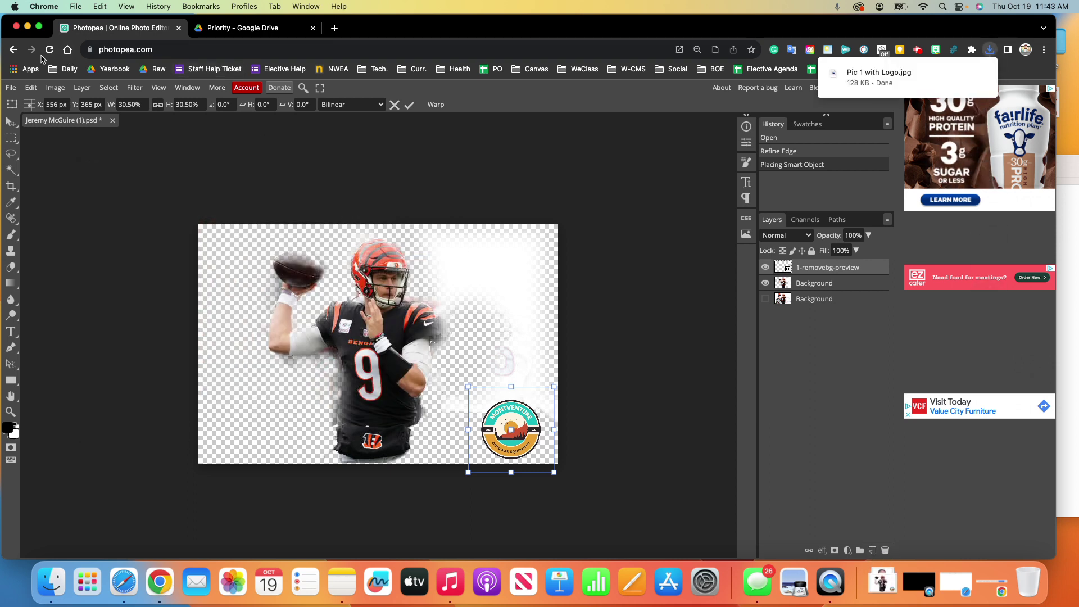
# Open the logo-stamped portrait Screenshot PNG from Downloads as a new document.
pyautogui.click(11, 88)
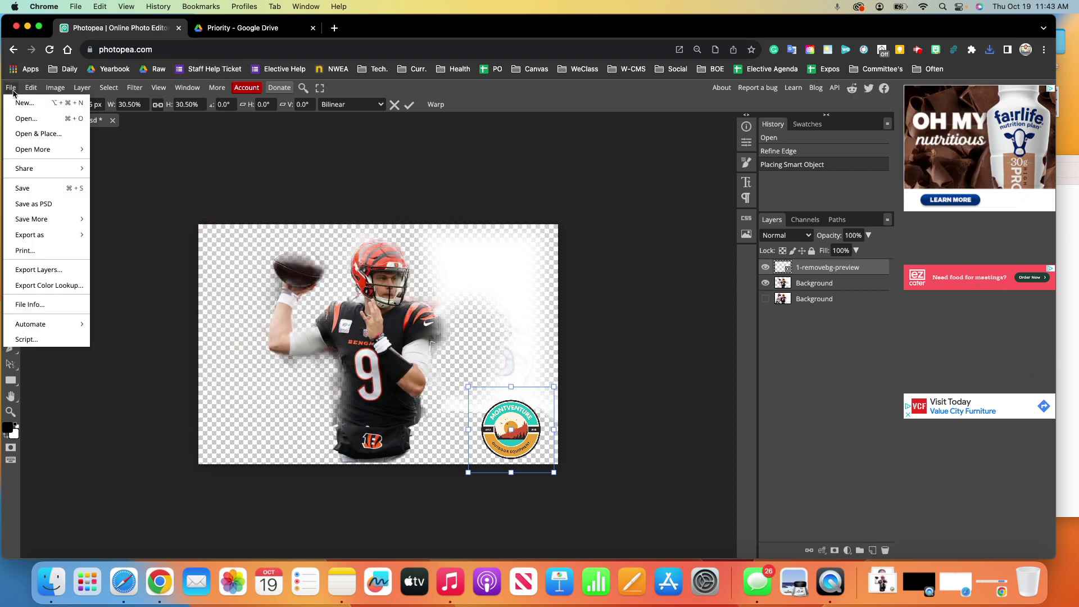
pyautogui.click(24, 120)
pyautogui.scroll(-10, 622, 343)
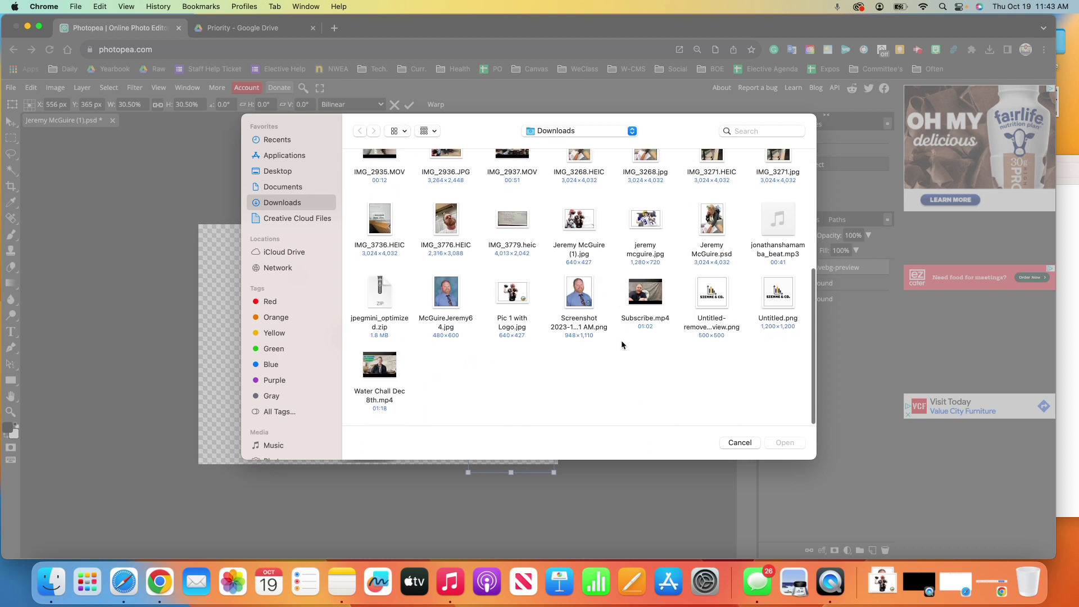
pyautogui.doubleClick(587, 303)
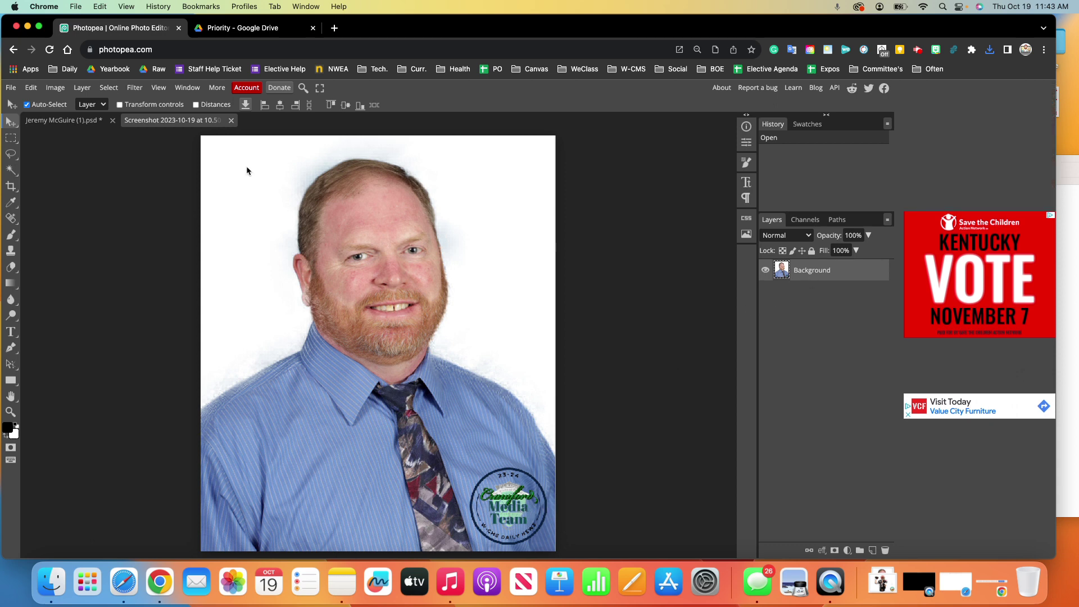
pyautogui.click(10, 88)
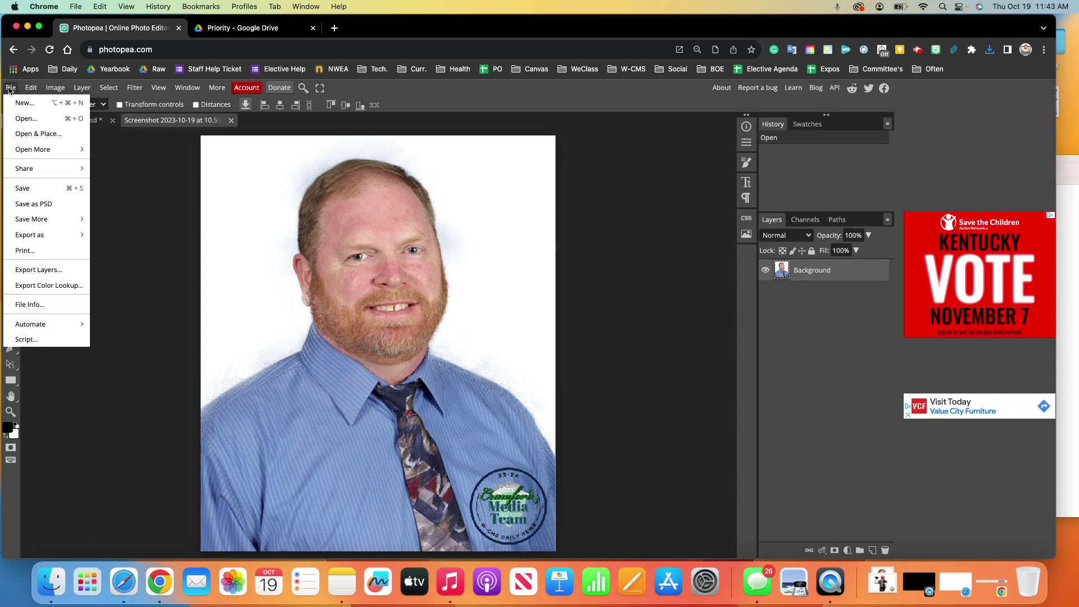
pyautogui.click(25, 133)
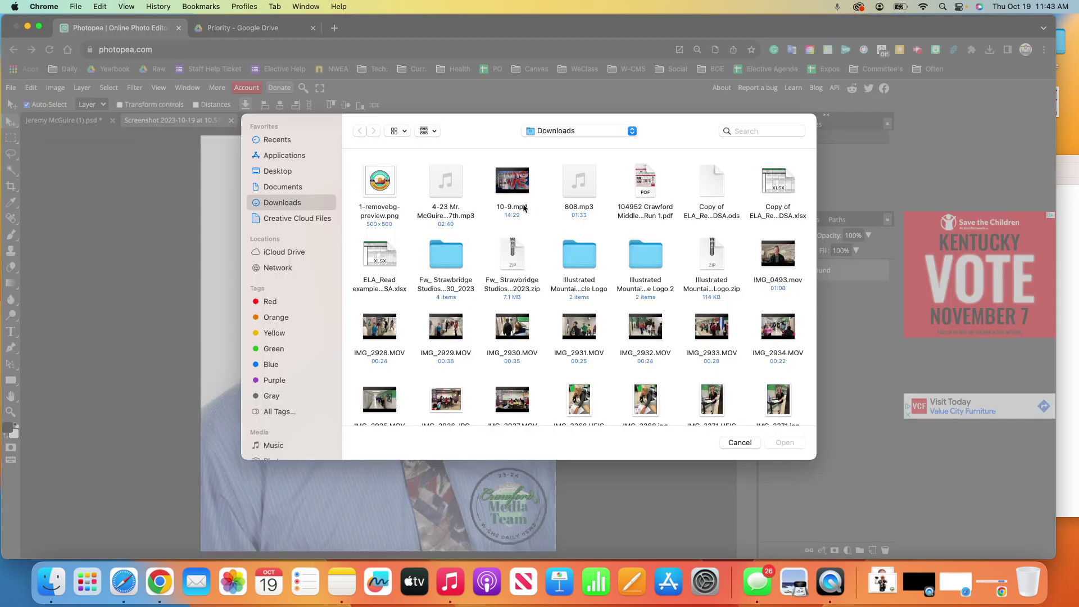
pyautogui.click(740, 443)
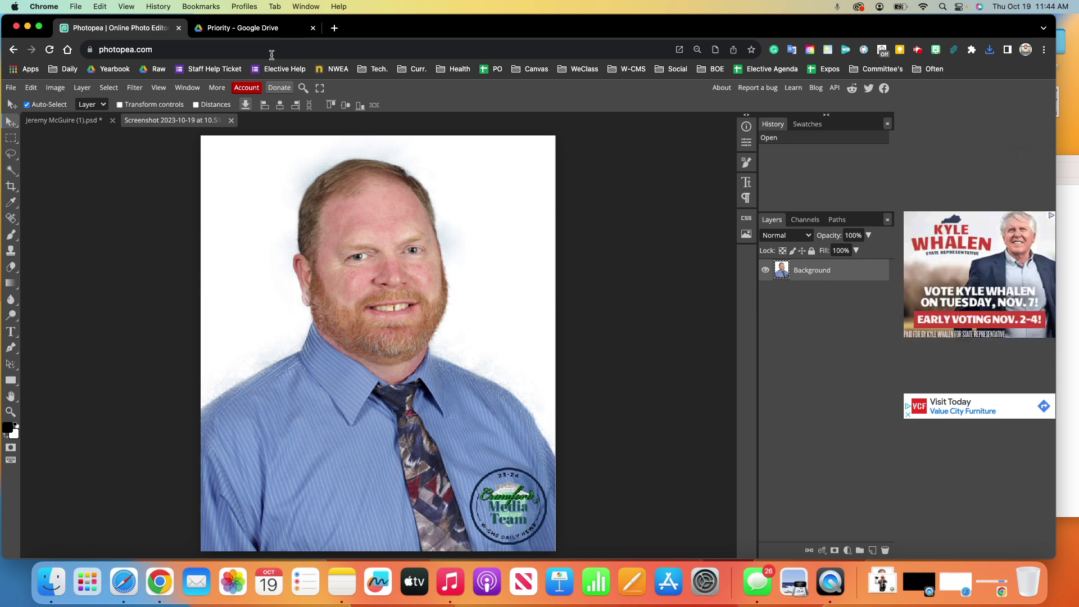
# In the Period 3 course, drag the transparent-logo assignment to the top of Formative.
pyautogui.click(288, 33)
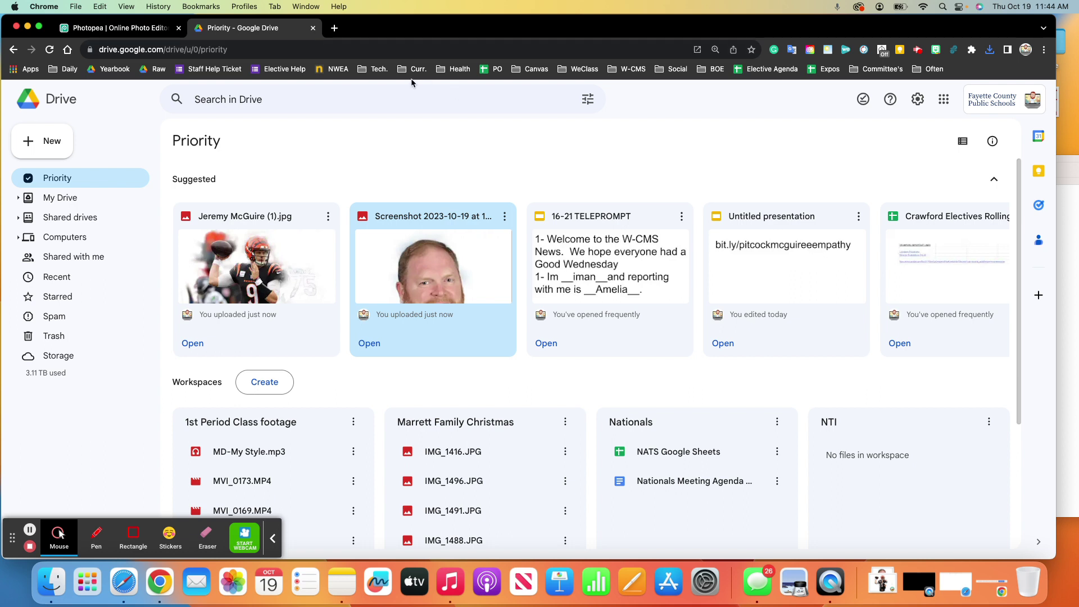
pyautogui.click(532, 69)
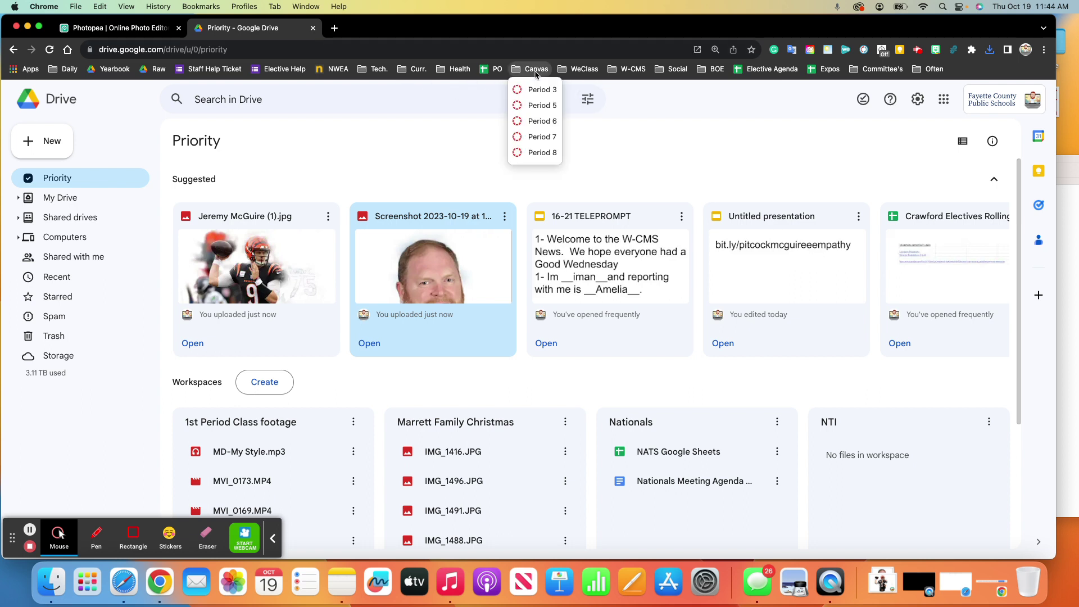
pyautogui.click(536, 90)
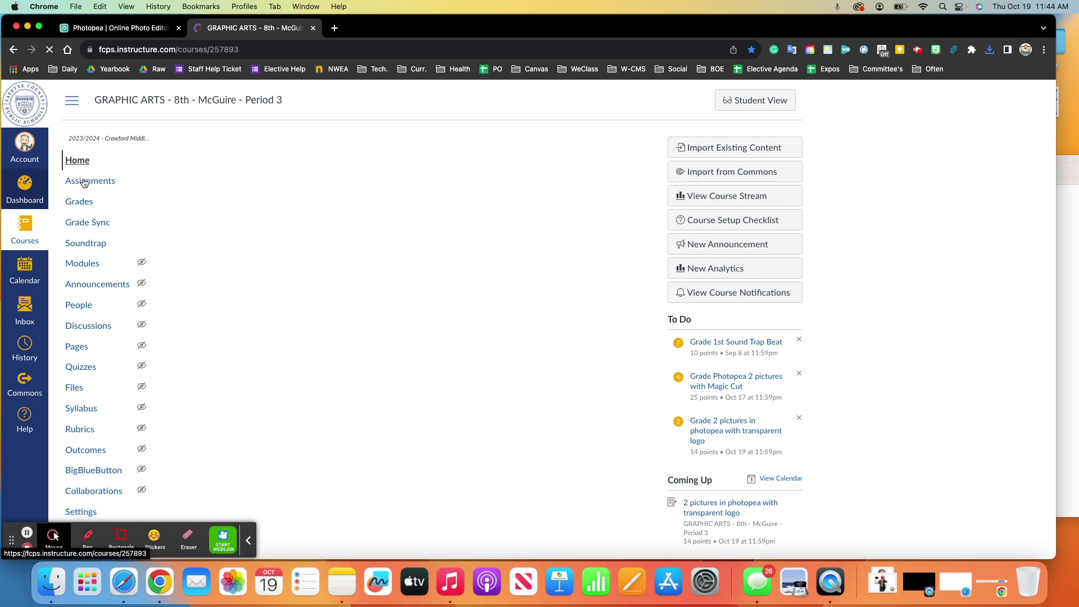
pyautogui.click(84, 181)
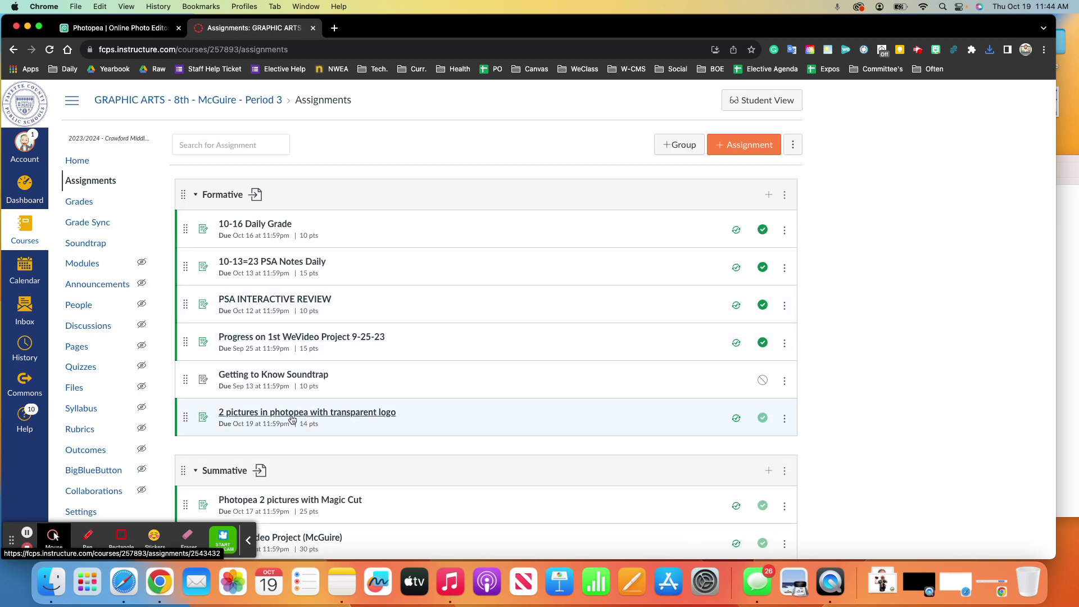
pyautogui.moveTo(186, 416); pyautogui.dragTo(186, 222)
# Open the assignment in Student View, start it, and attach the screenshot PNG.
pyautogui.click(233, 222)
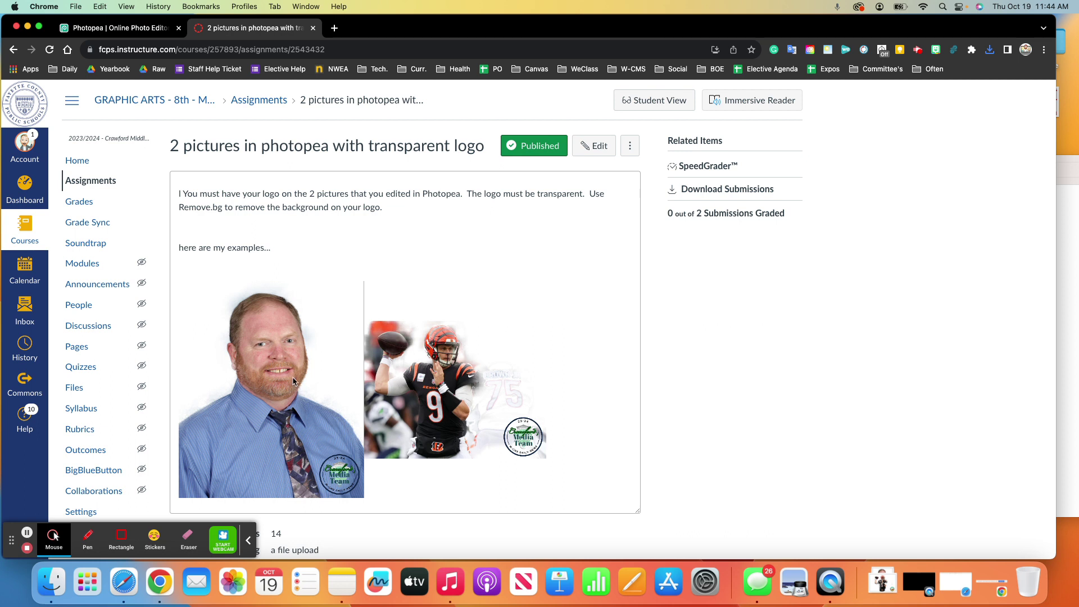
pyautogui.click(669, 109)
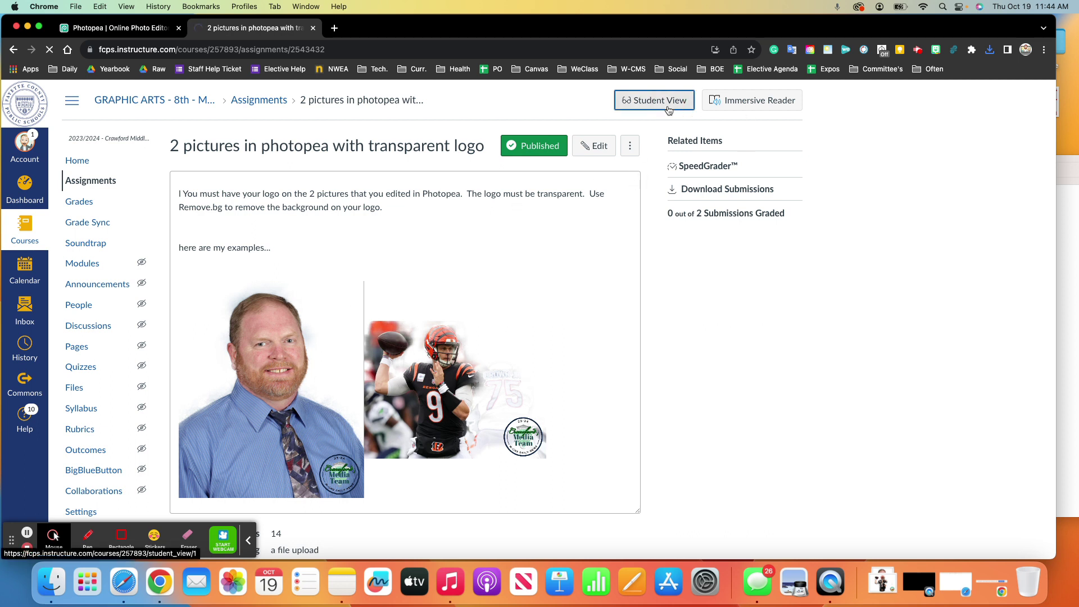
pyautogui.click(619, 149)
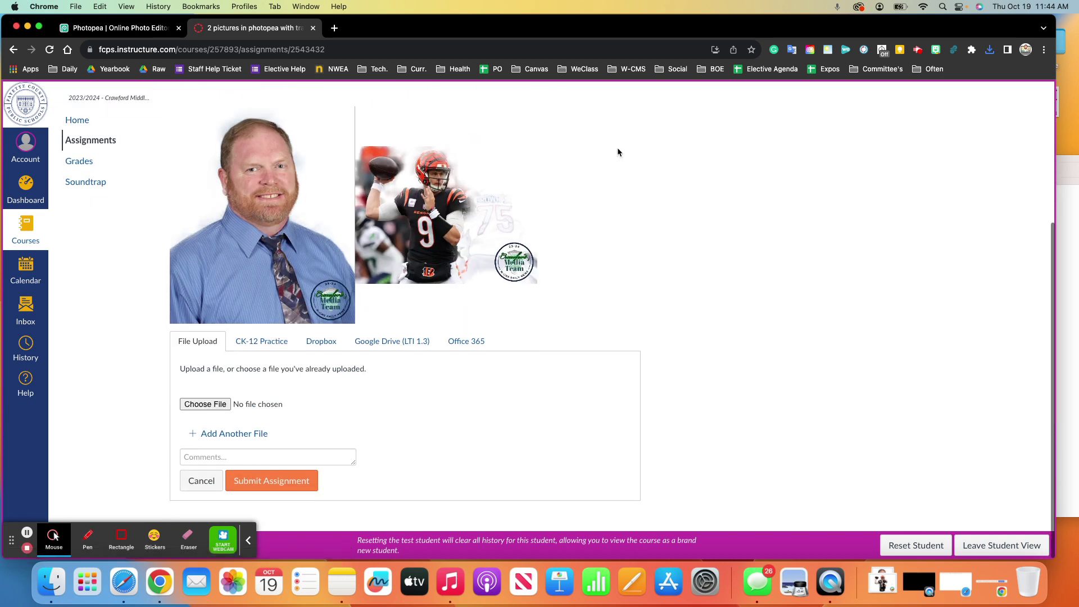
pyautogui.click(224, 405)
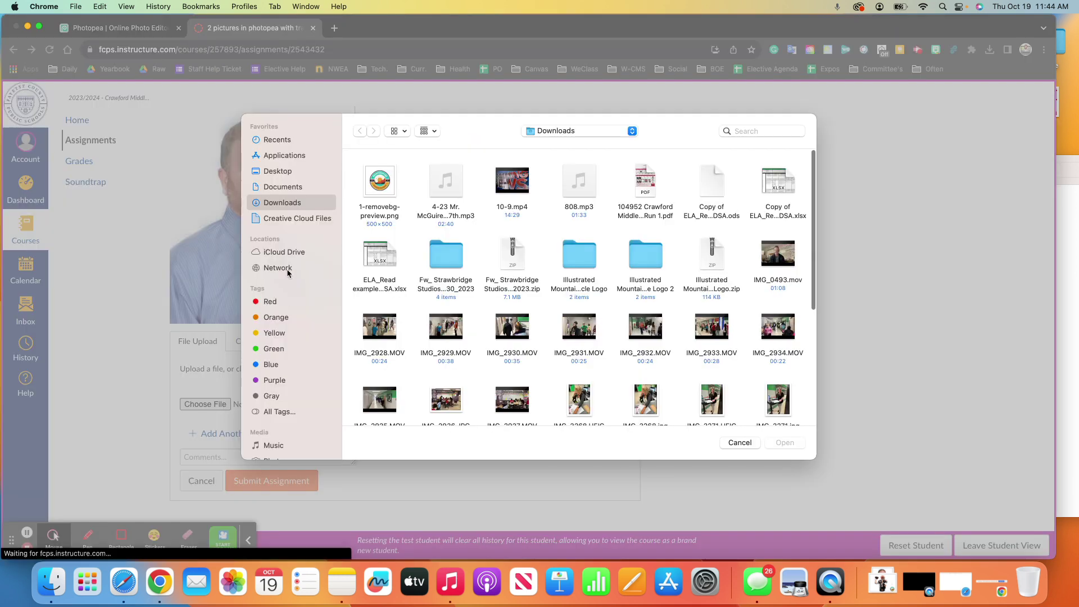
pyautogui.scroll(-8, 471, 289)
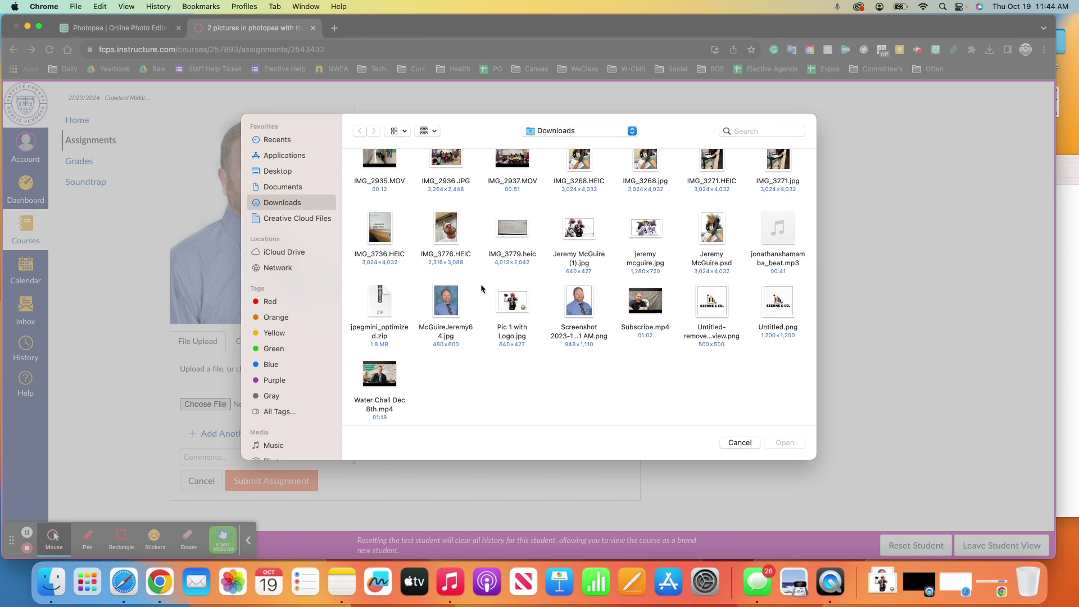
pyautogui.click(591, 305)
pyautogui.click(785, 443)
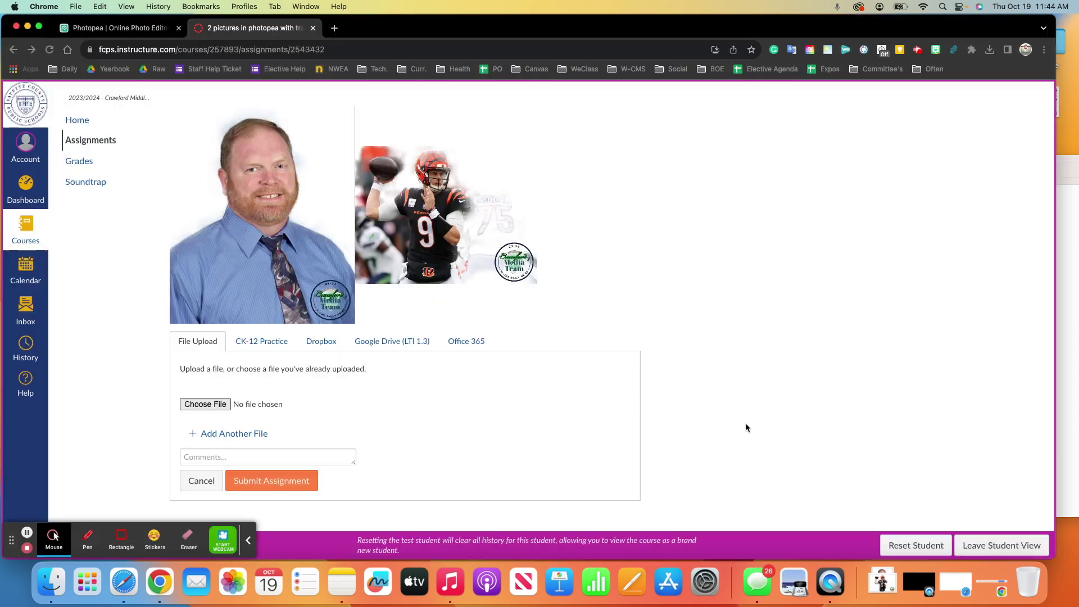
# Remove the rejected PNG upload and abandon the Desktop file search.
pyautogui.click(212, 445)
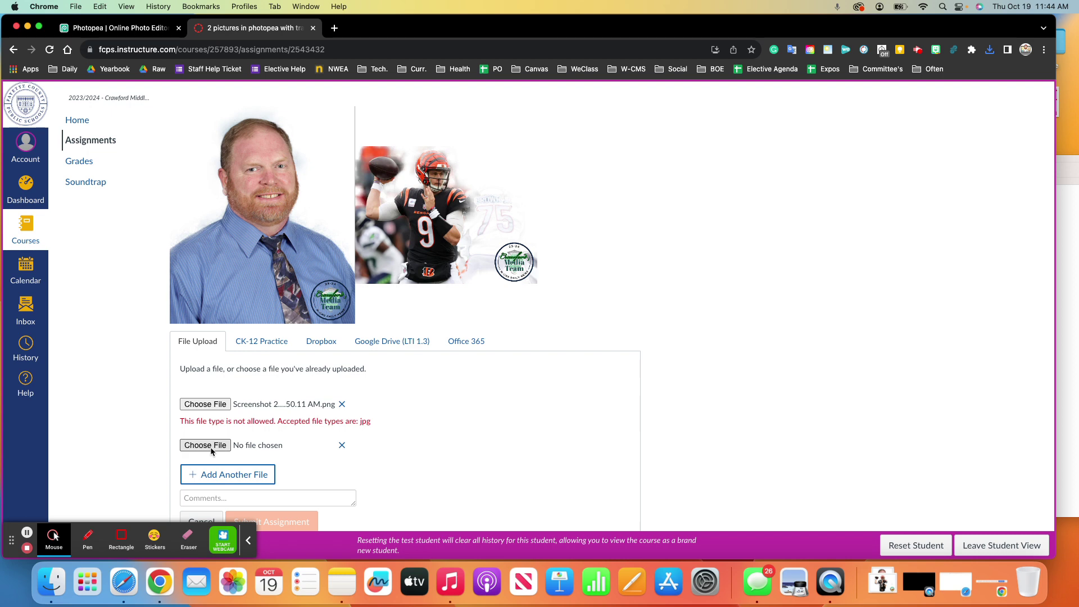
pyautogui.click(342, 405)
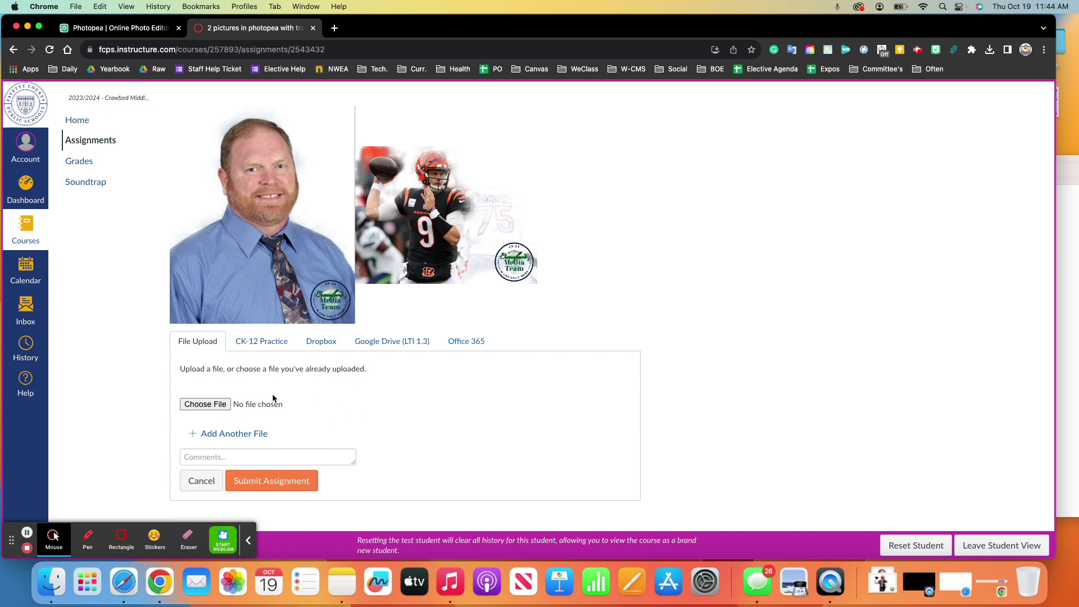
pyautogui.click(215, 409)
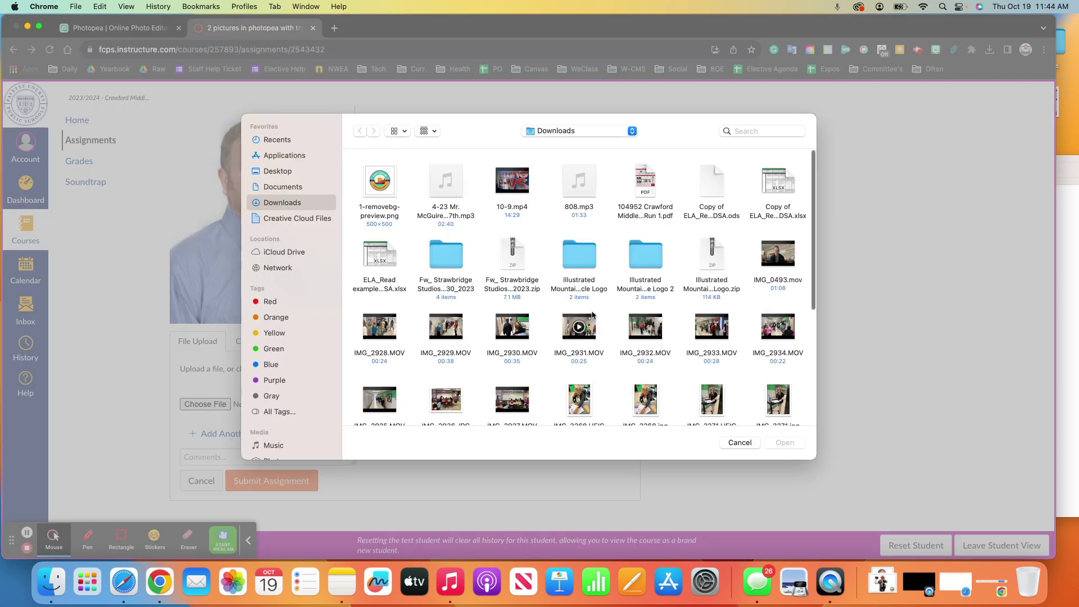
pyautogui.scroll(-5, 592, 315)
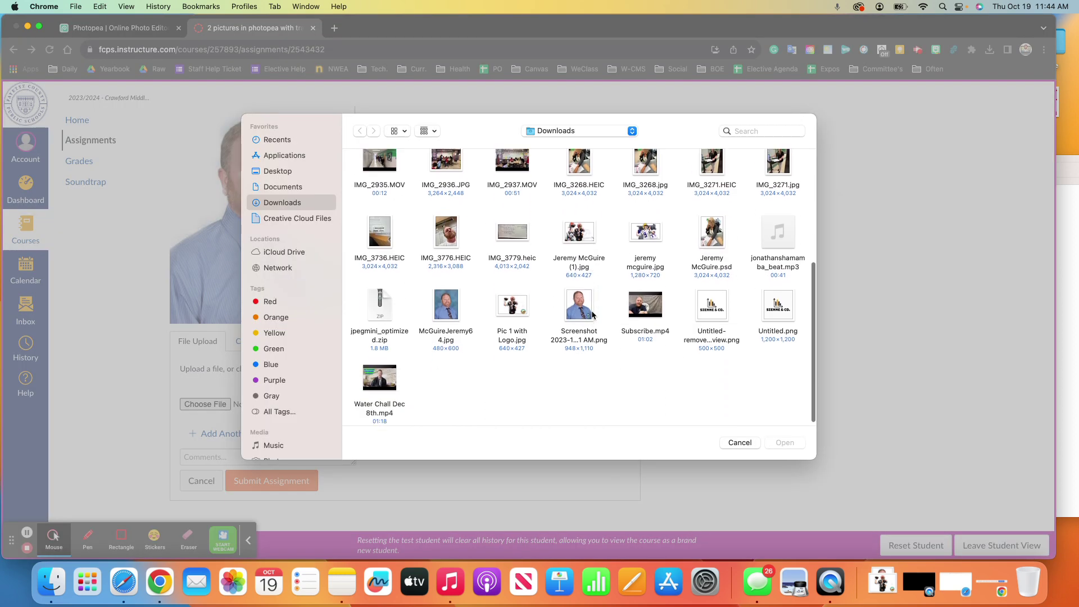
pyautogui.click(285, 173)
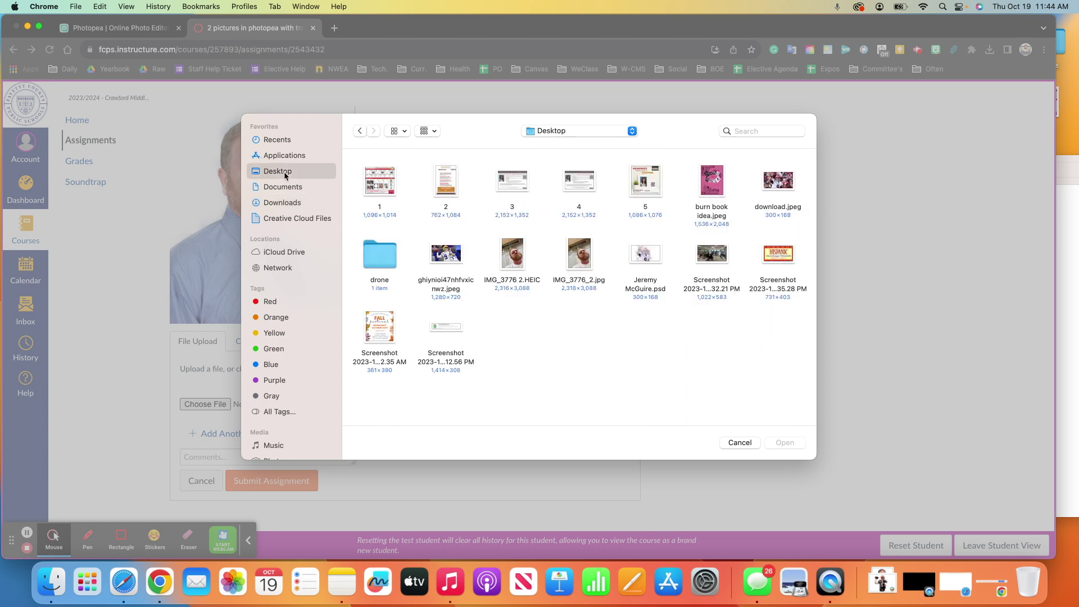
pyautogui.click(739, 443)
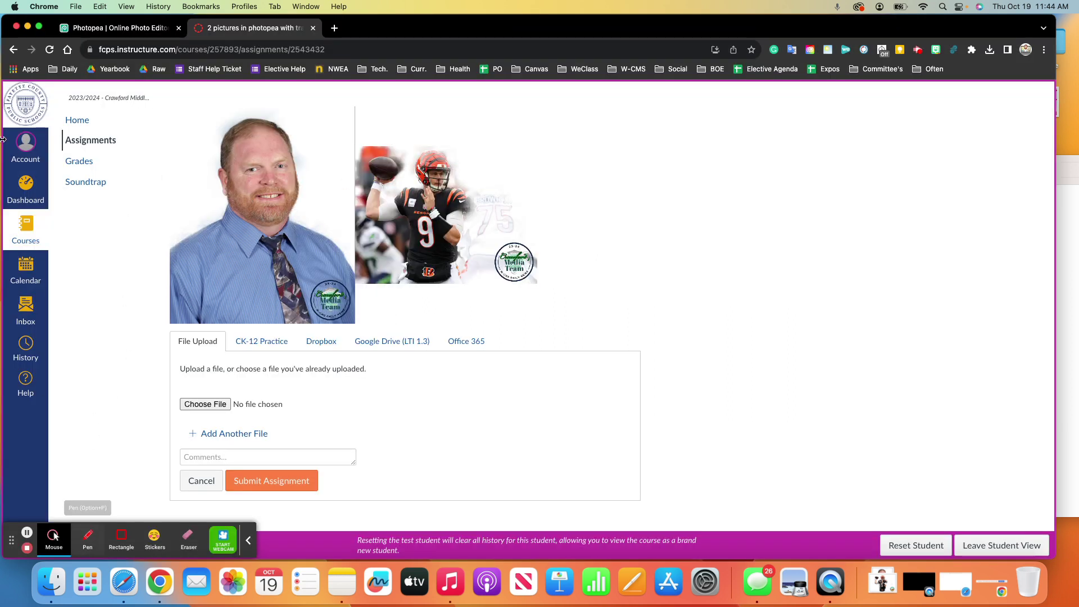
pyautogui.click(98, 31)
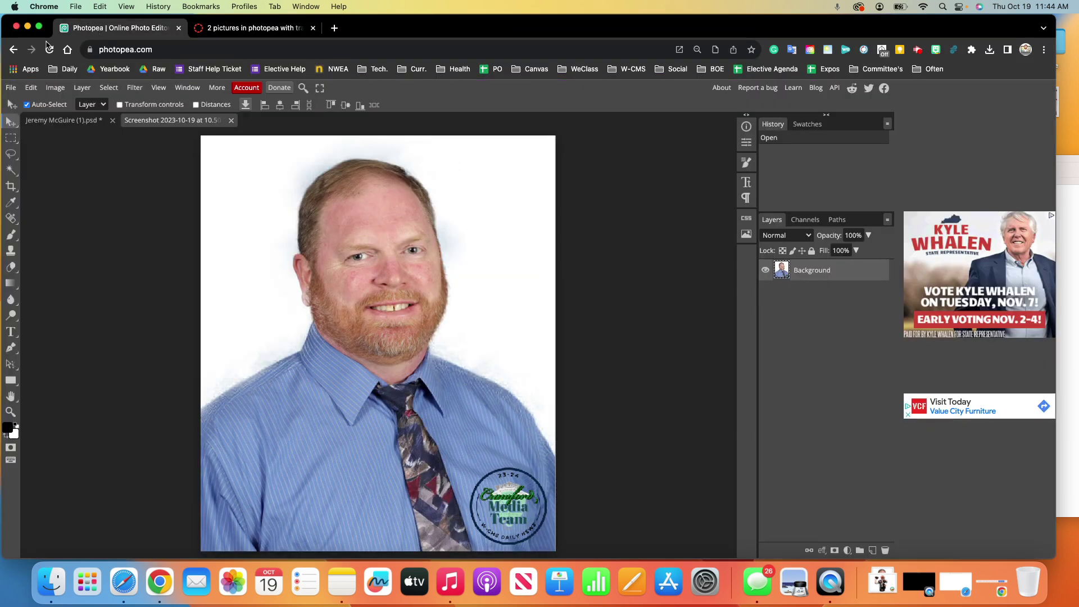
# Save the portrait as an 843 KB, 100%-quality JPG download, then return to Canvas.
pyautogui.click(11, 87)
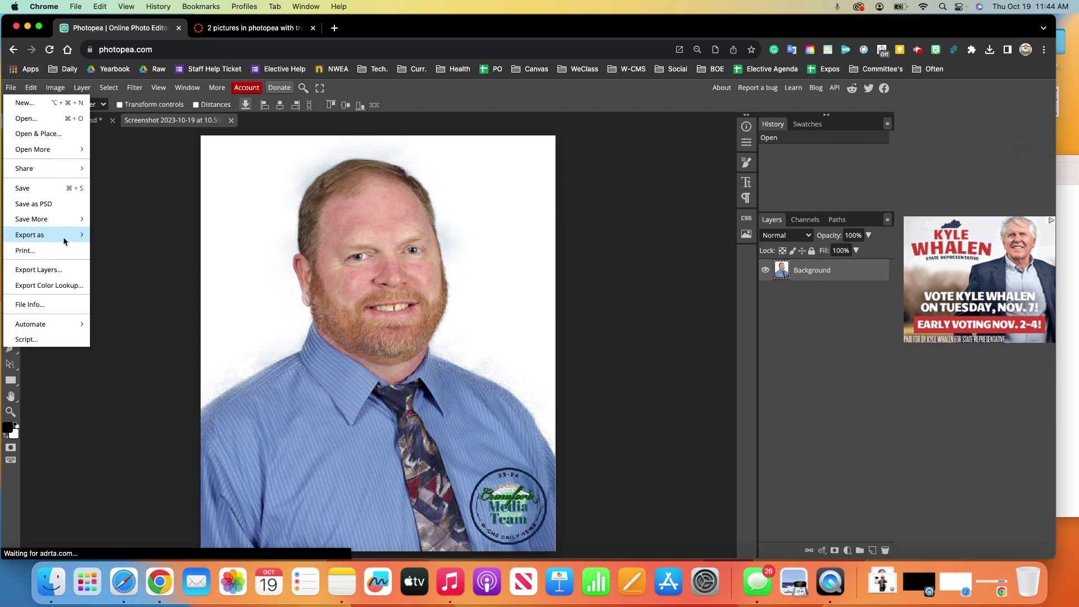
pyautogui.moveTo(70, 235)
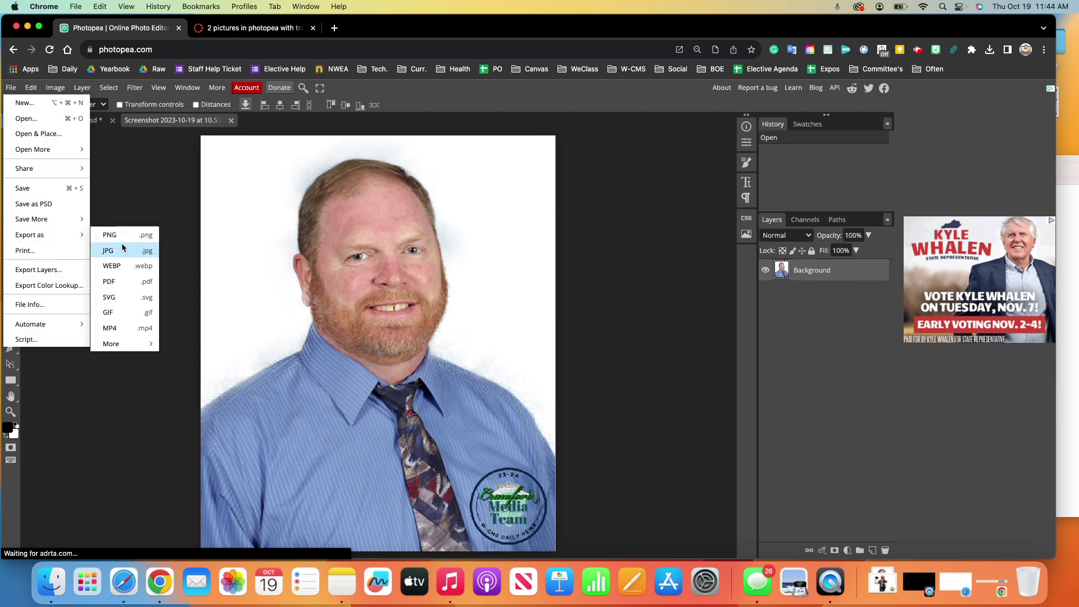
pyautogui.click(122, 249)
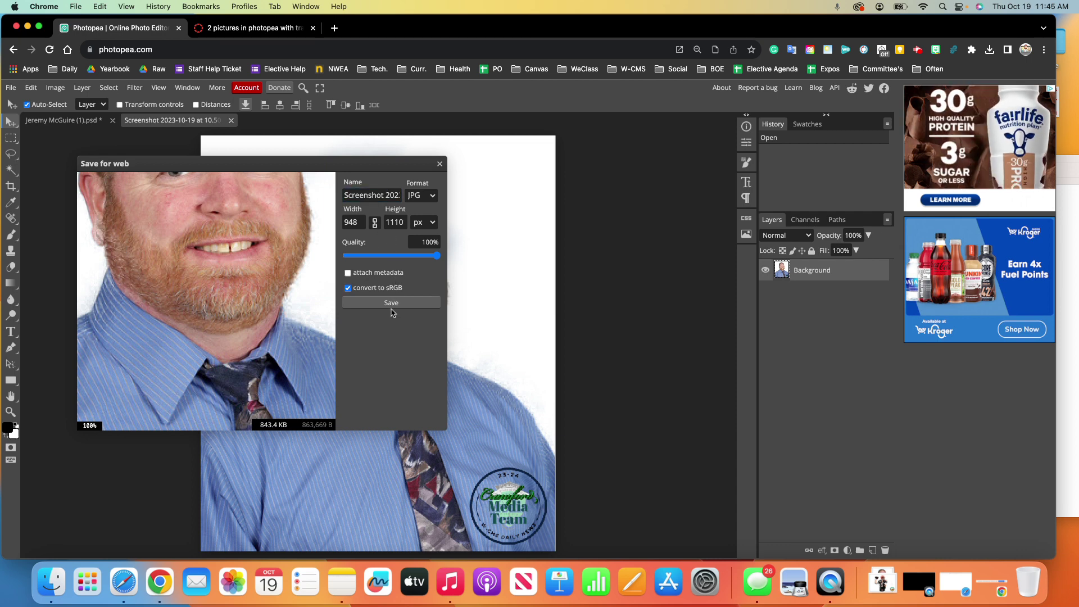
pyautogui.click(392, 308)
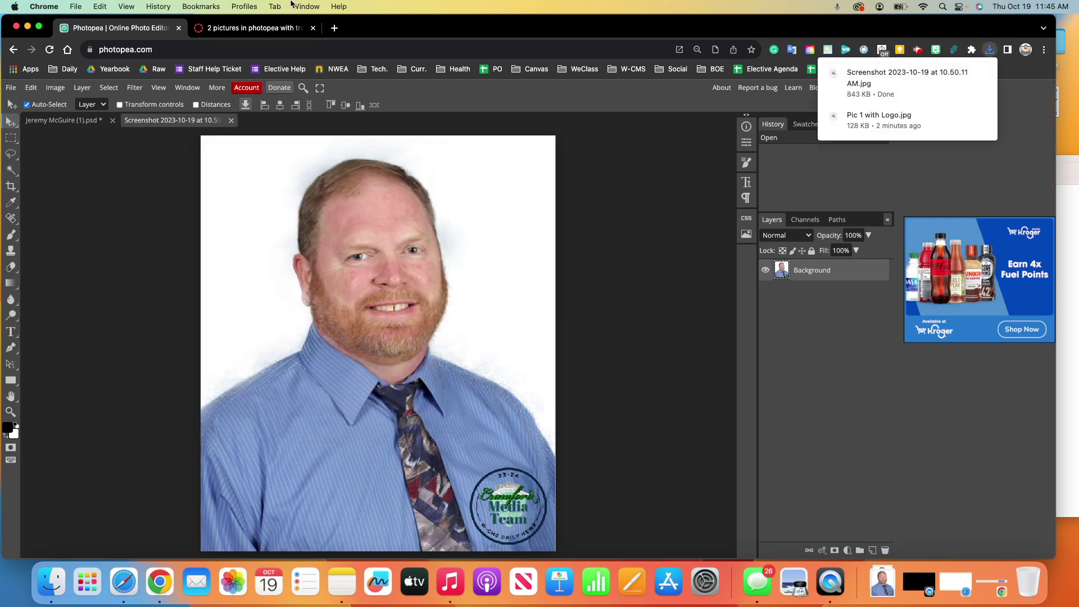
pyautogui.click(281, 31)
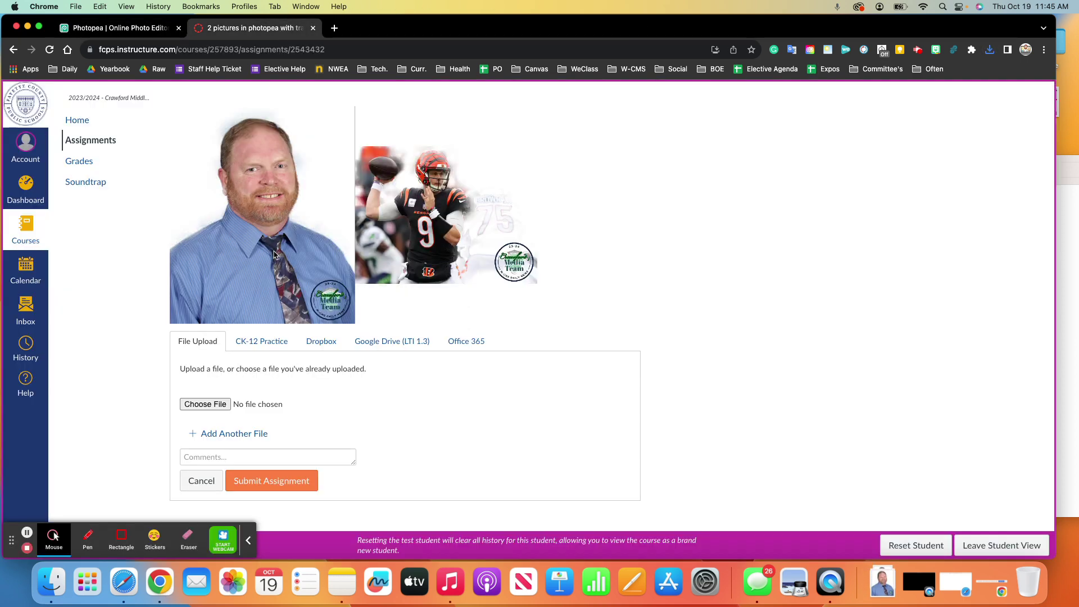
# Attach the logo-stamped portrait JPG as the first upload.
pyautogui.click(203, 405)
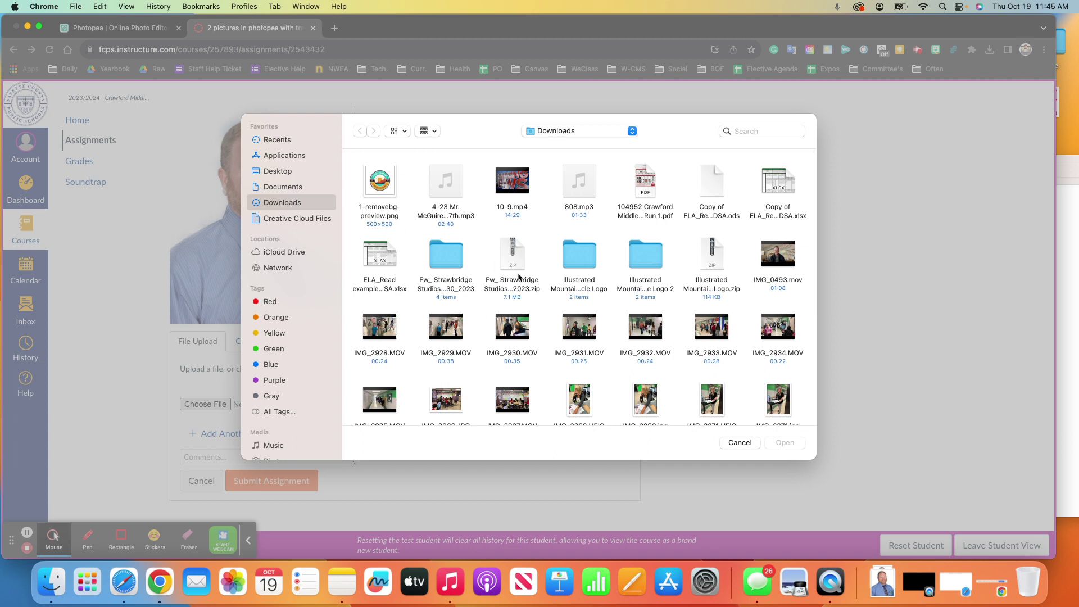
pyautogui.scroll(-5, 647, 278)
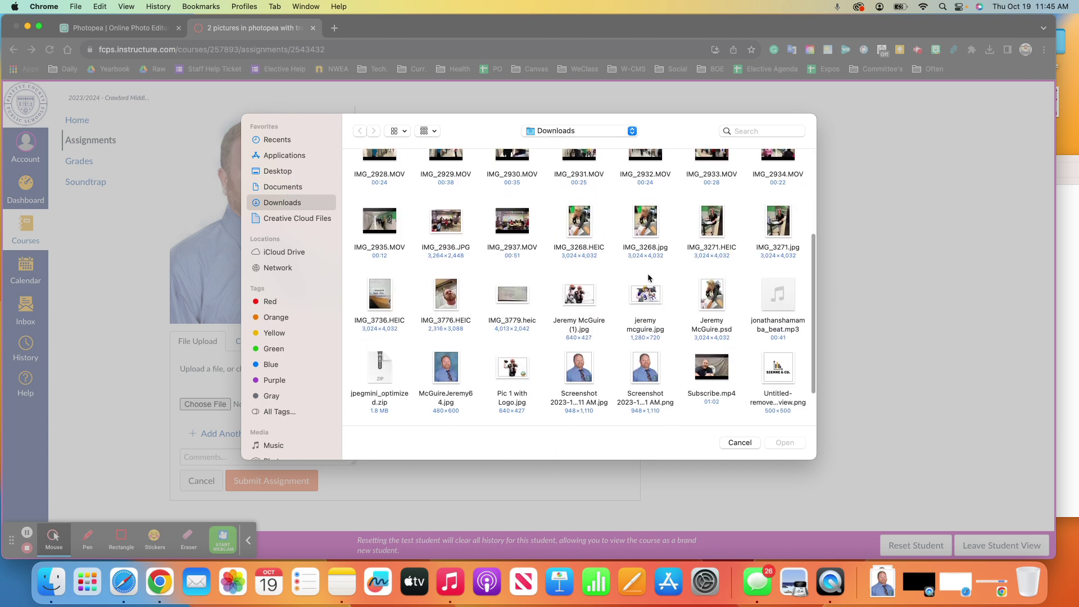
pyautogui.scroll(-2, 648, 277)
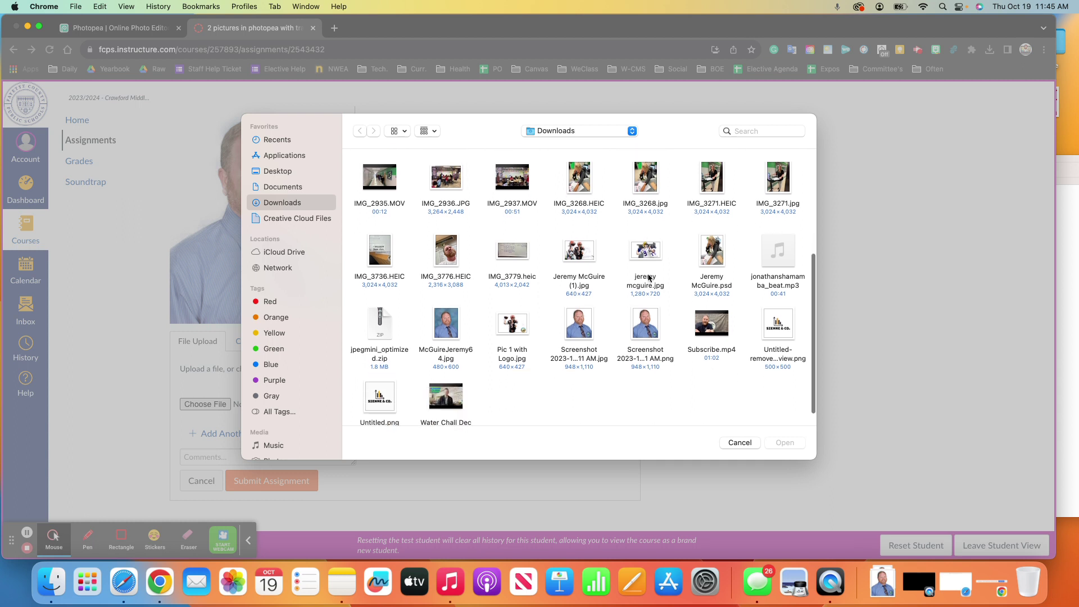
pyautogui.click(595, 254)
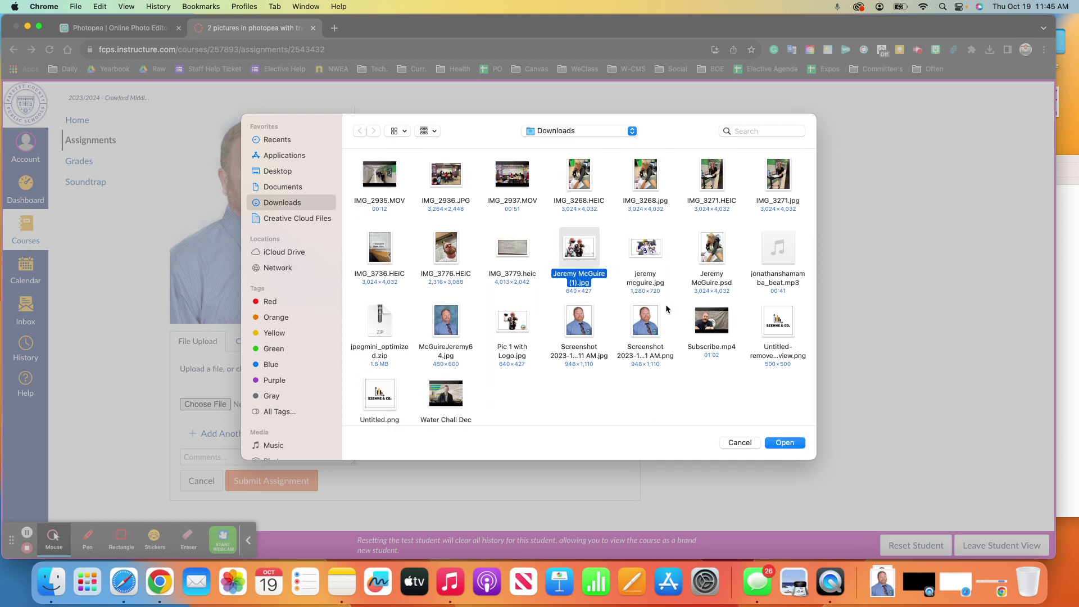
pyautogui.click(792, 444)
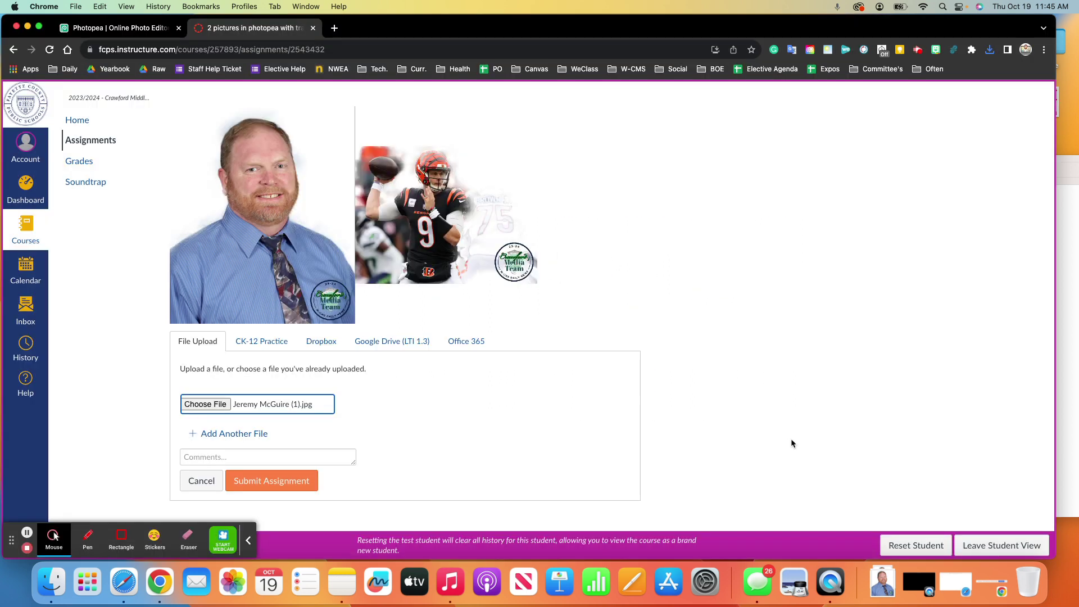
# Add a second file slot, remove the extra third one, and attach IMG_3268.jpg.
pyautogui.click(246, 433)
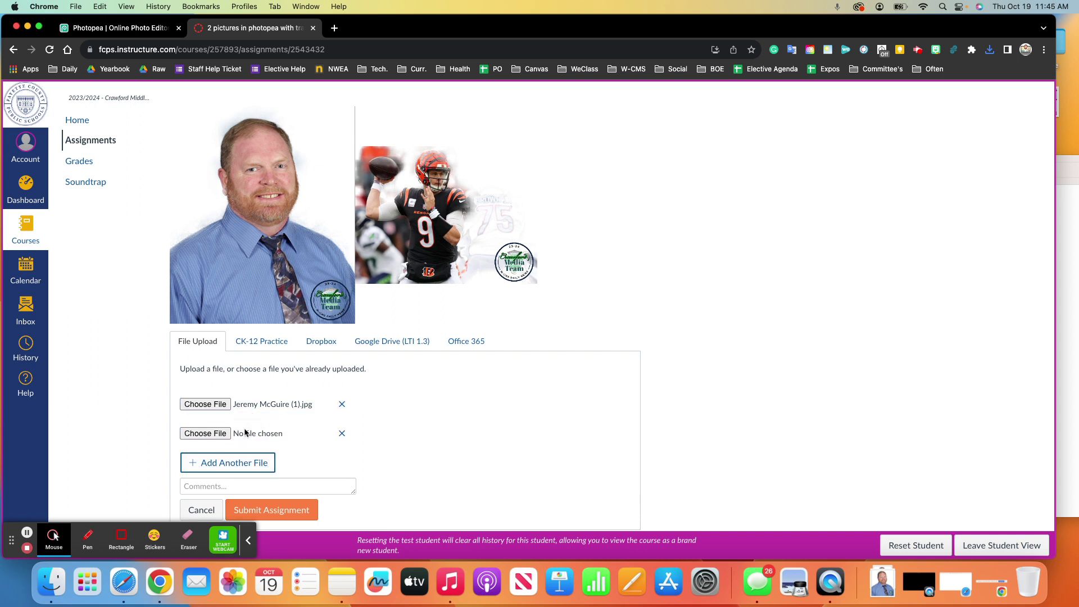
pyautogui.click(247, 462)
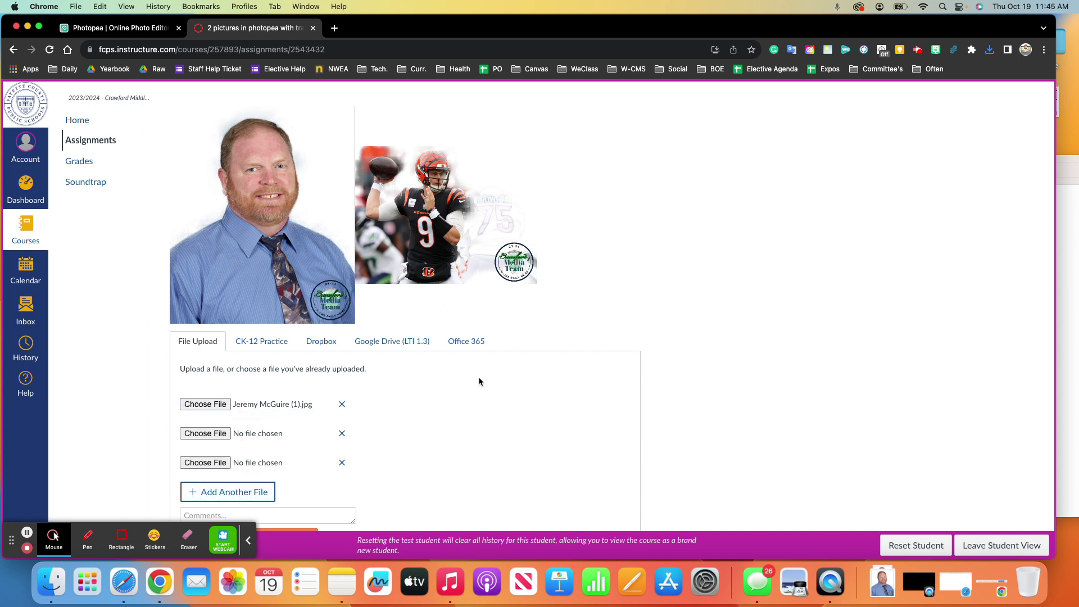
pyautogui.click(342, 464)
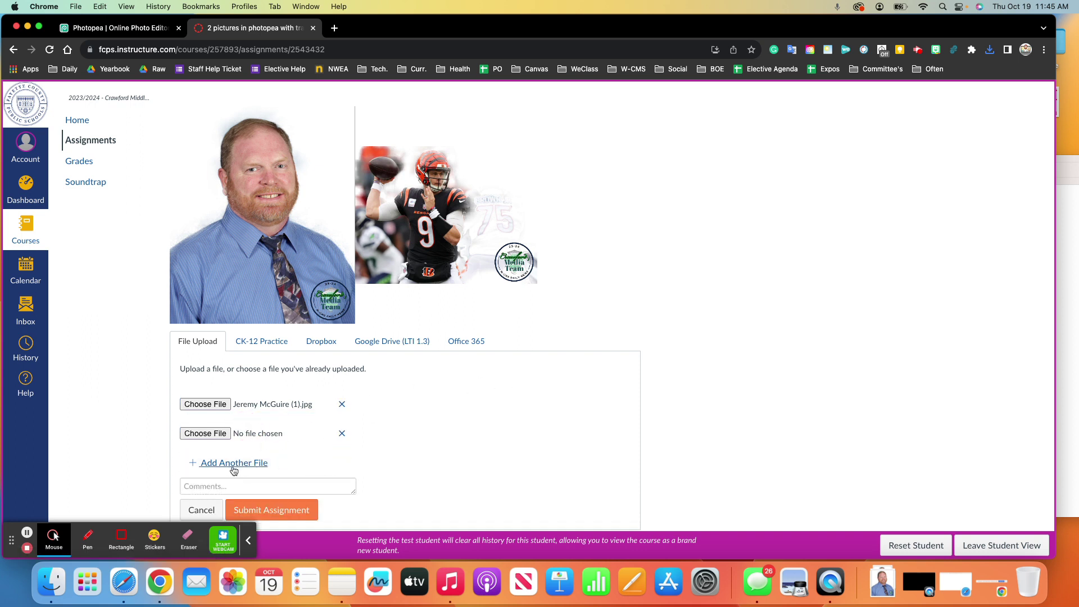
pyautogui.click(212, 433)
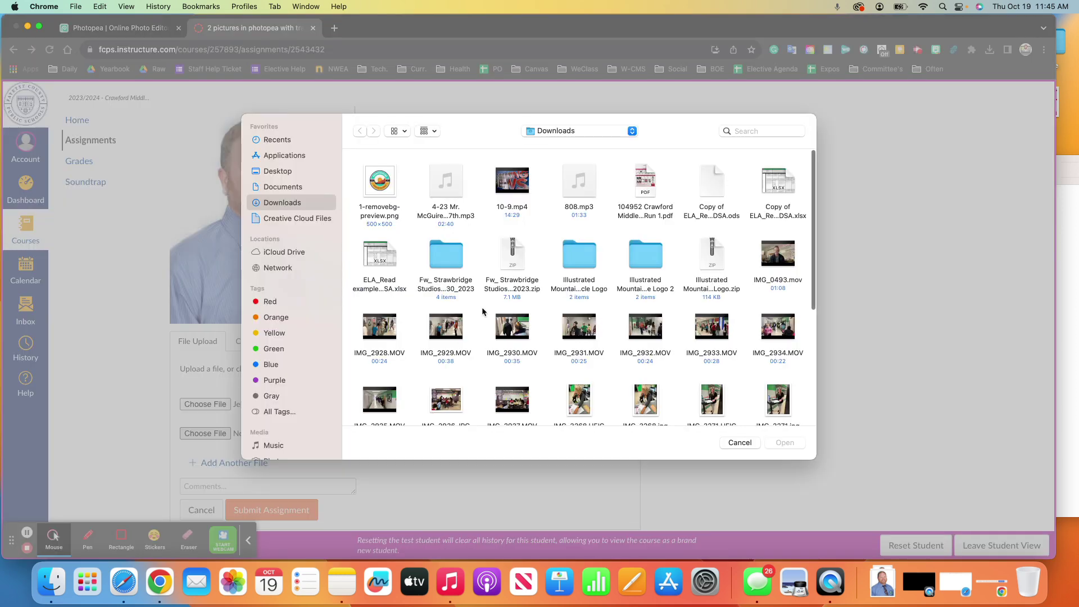
pyautogui.scroll(-5, 625, 354)
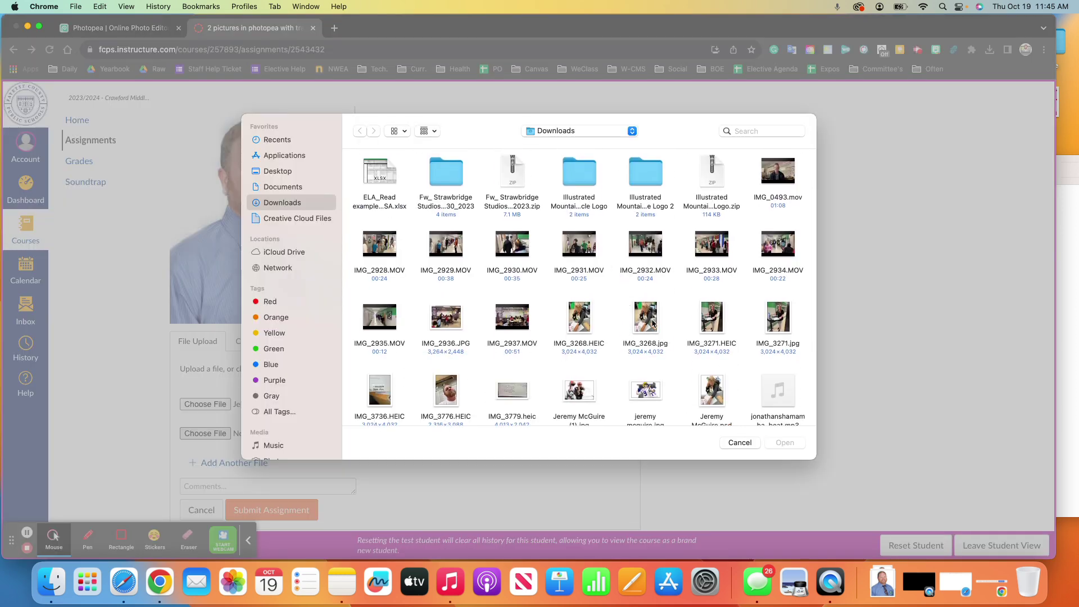
pyautogui.click(645, 317)
pyautogui.click(781, 444)
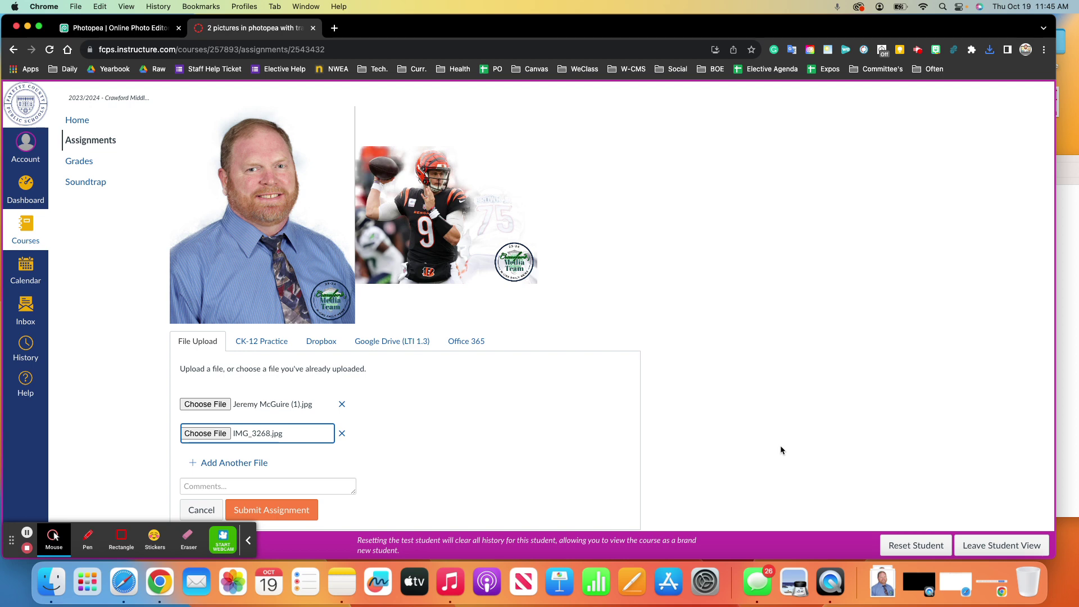
# Exit the student preview of the course.
pyautogui.scroll(-1, 486, 431)
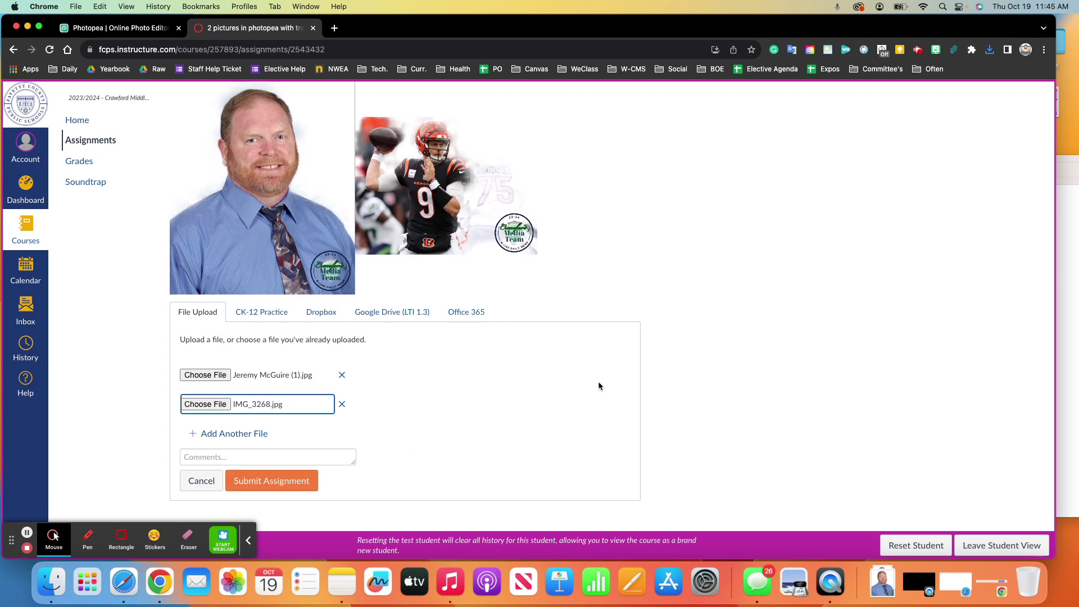
pyautogui.scroll(5, 608, 375)
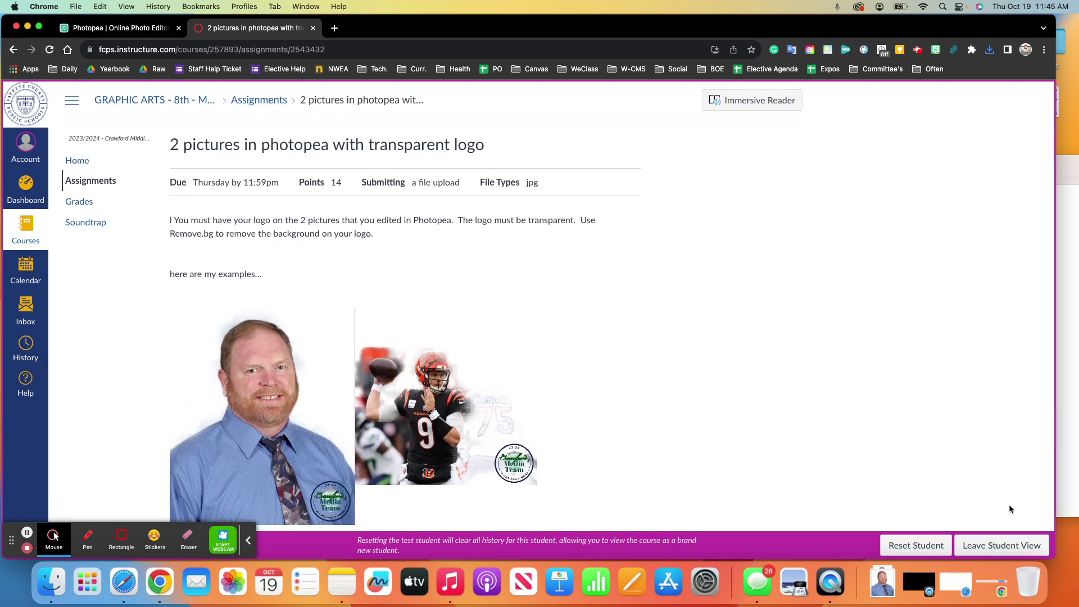
pyautogui.click(1005, 546)
# Return to teacher view and grade the first submission 7 out of 14.
pyautogui.click(578, 225)
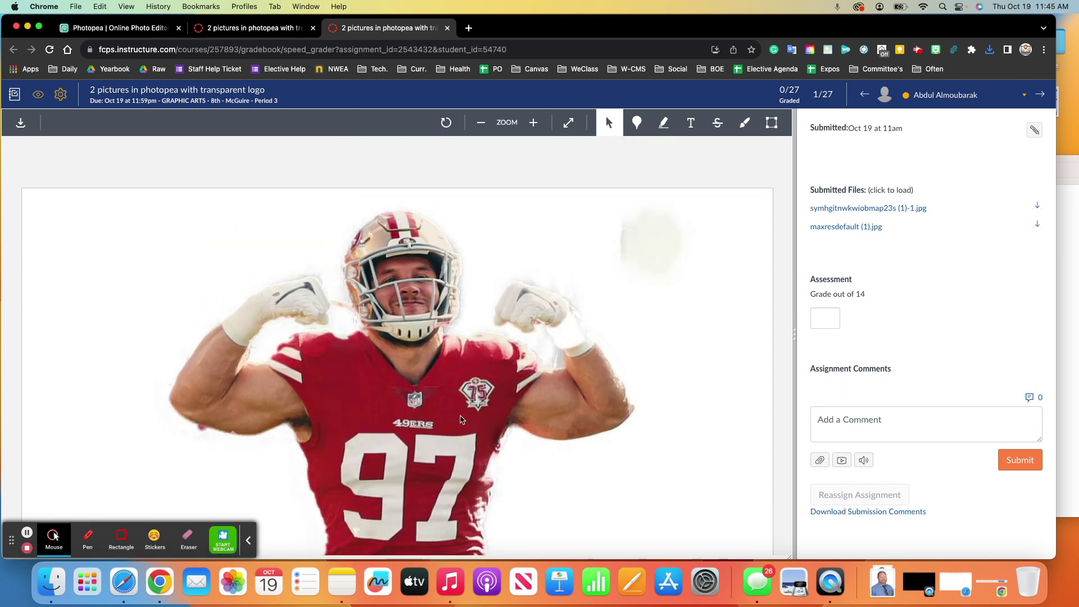
pyautogui.scroll(-3, 460, 419)
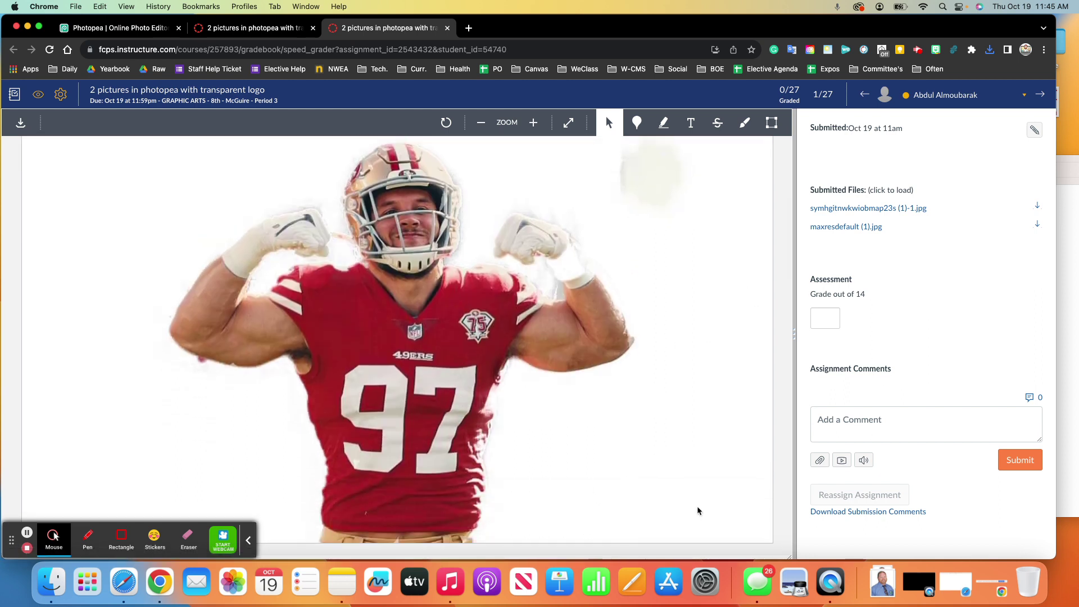
pyautogui.scroll(-2, 699, 508)
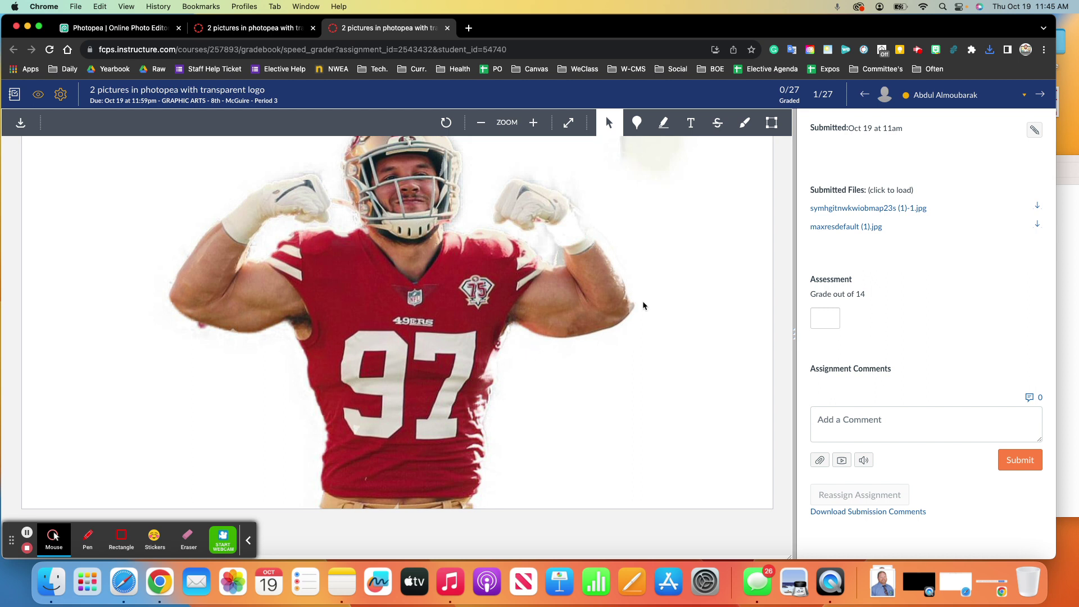
pyautogui.click(858, 228)
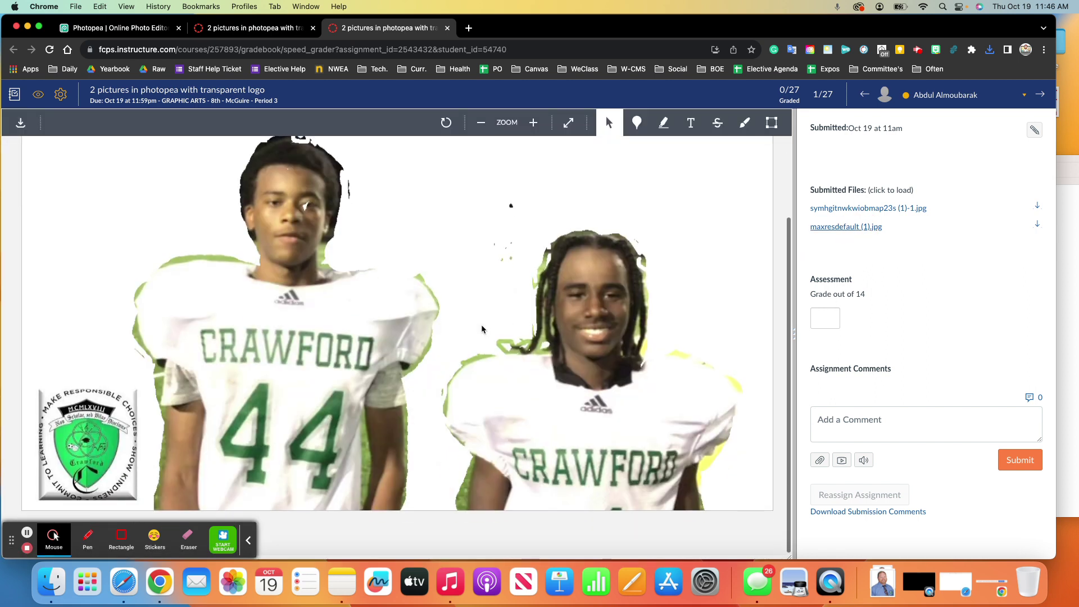
pyautogui.click(819, 319)
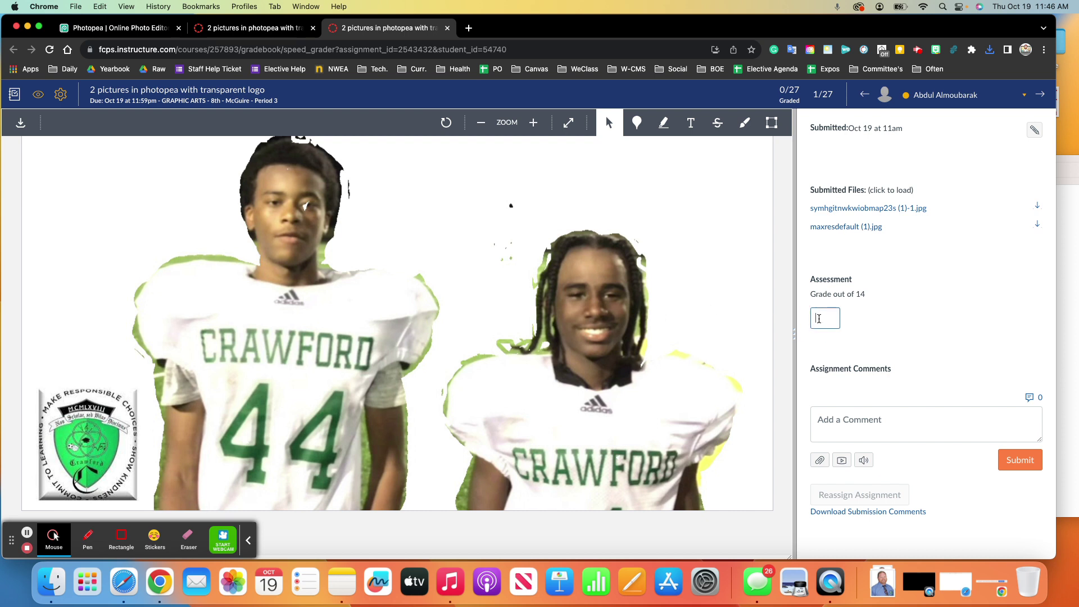
pyautogui.click(1016, 100)
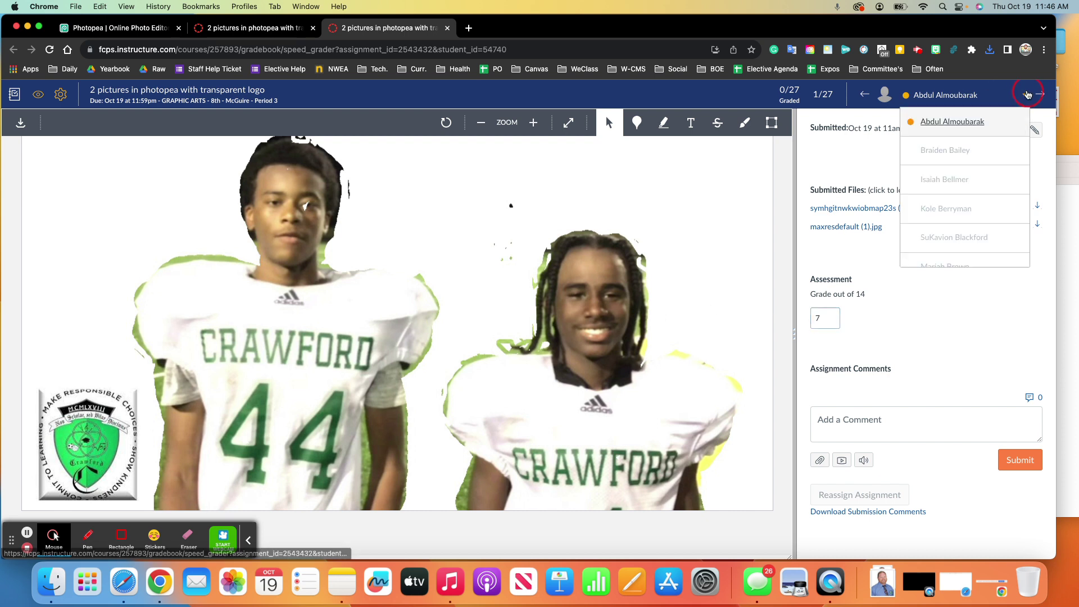
# Switch to another student, view Pic1 with logo.jpg, and grade it 14 out of 14.
pyautogui.scroll(1, 976, 179)
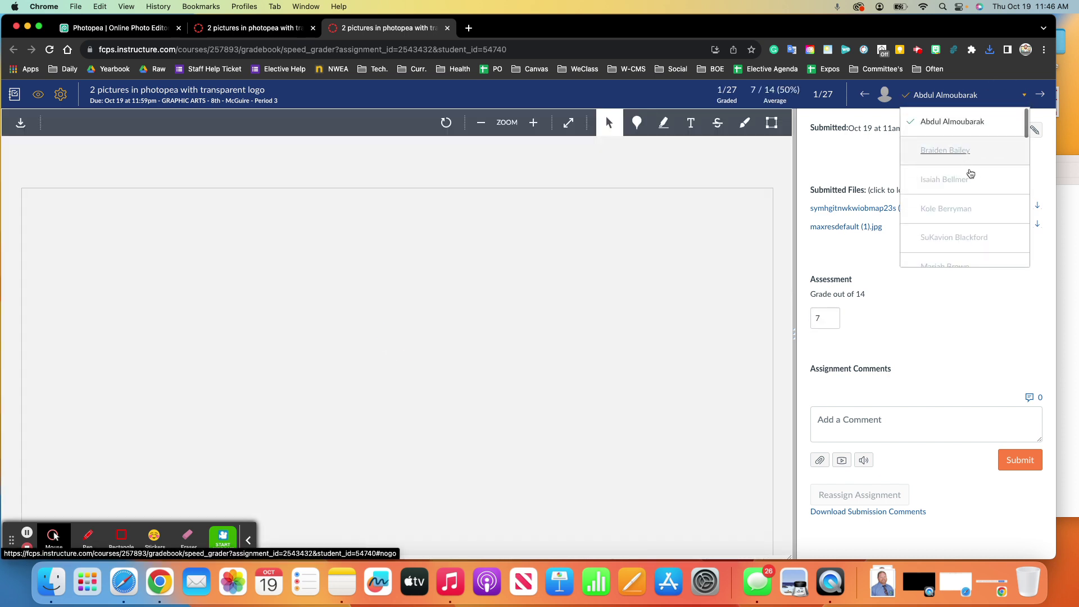
pyautogui.scroll(-5, 978, 191)
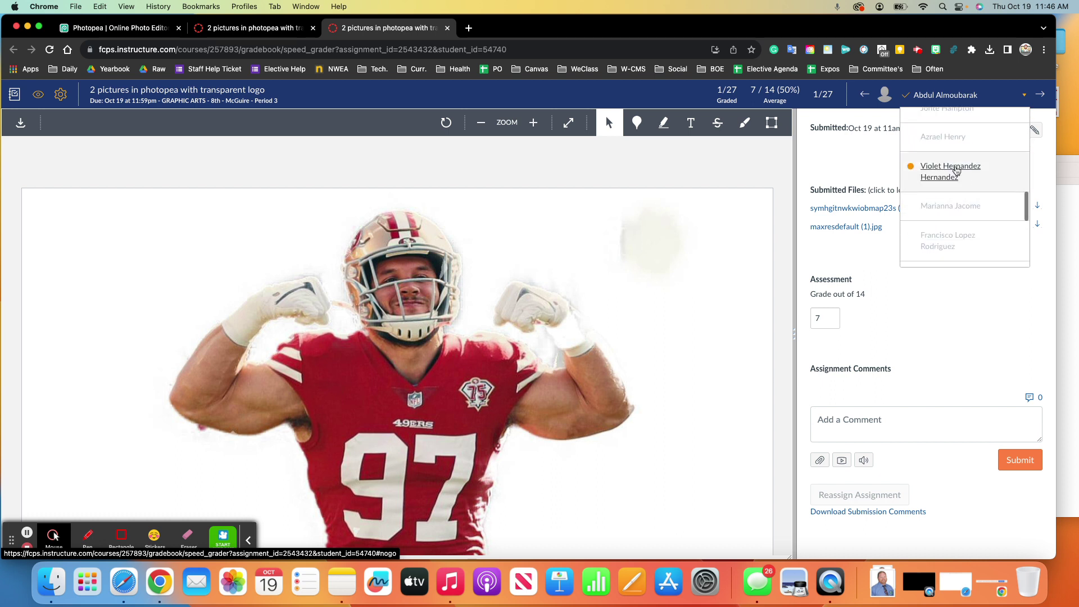
pyautogui.click(953, 168)
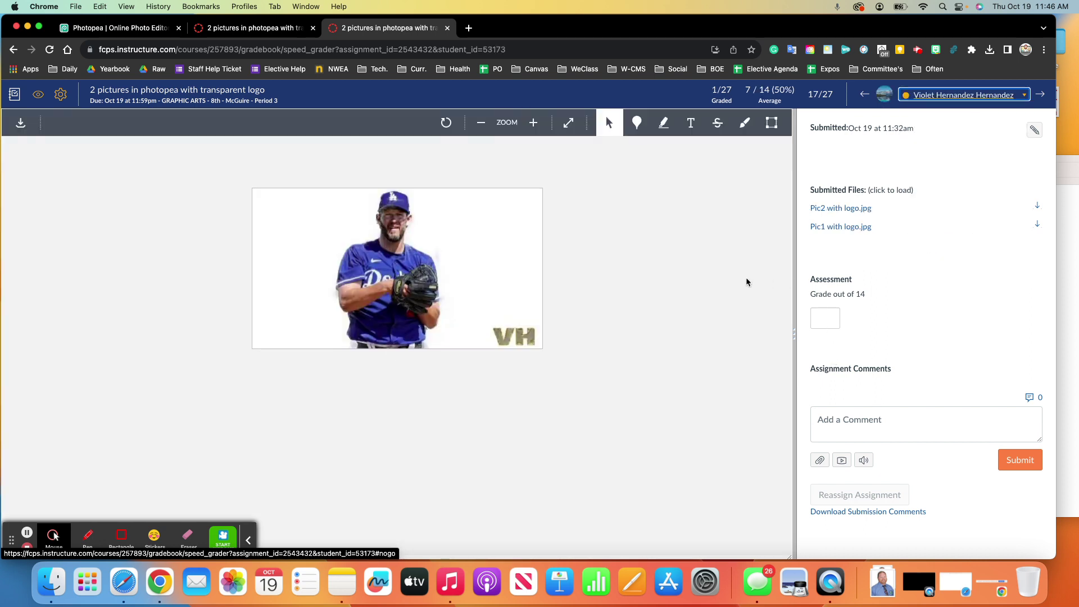
pyautogui.click(830, 227)
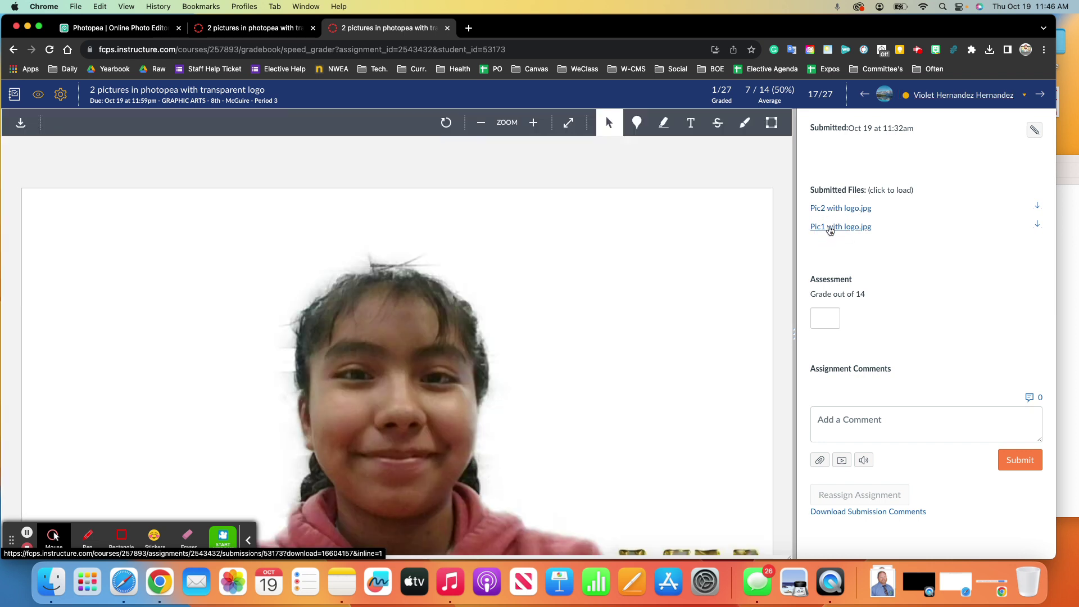
pyautogui.scroll(-4, 625, 338)
pyautogui.click(829, 310)
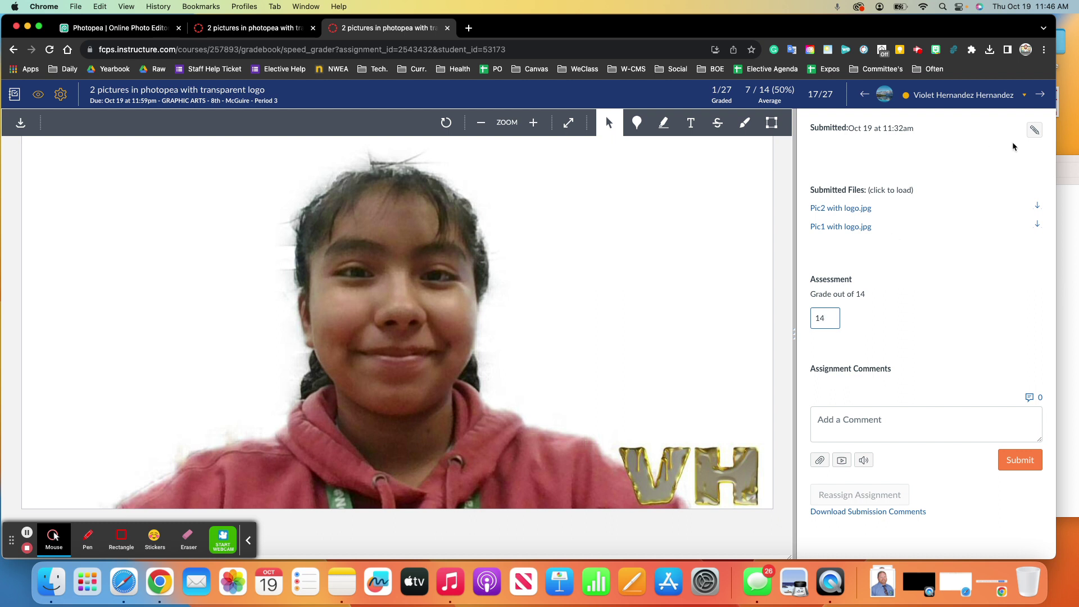
pyautogui.write('14')
pyautogui.click(1041, 96)
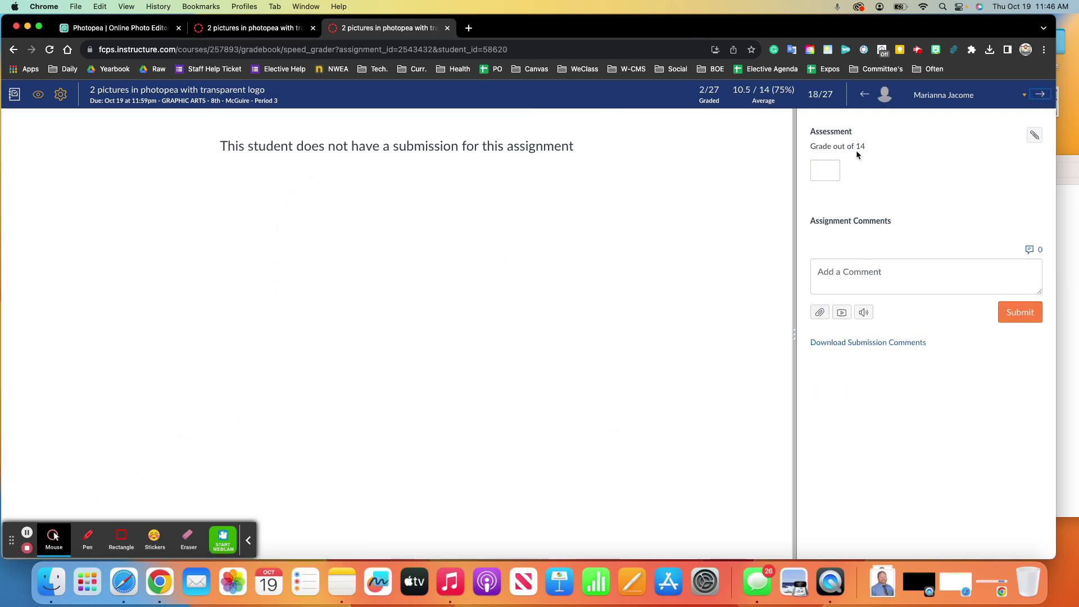